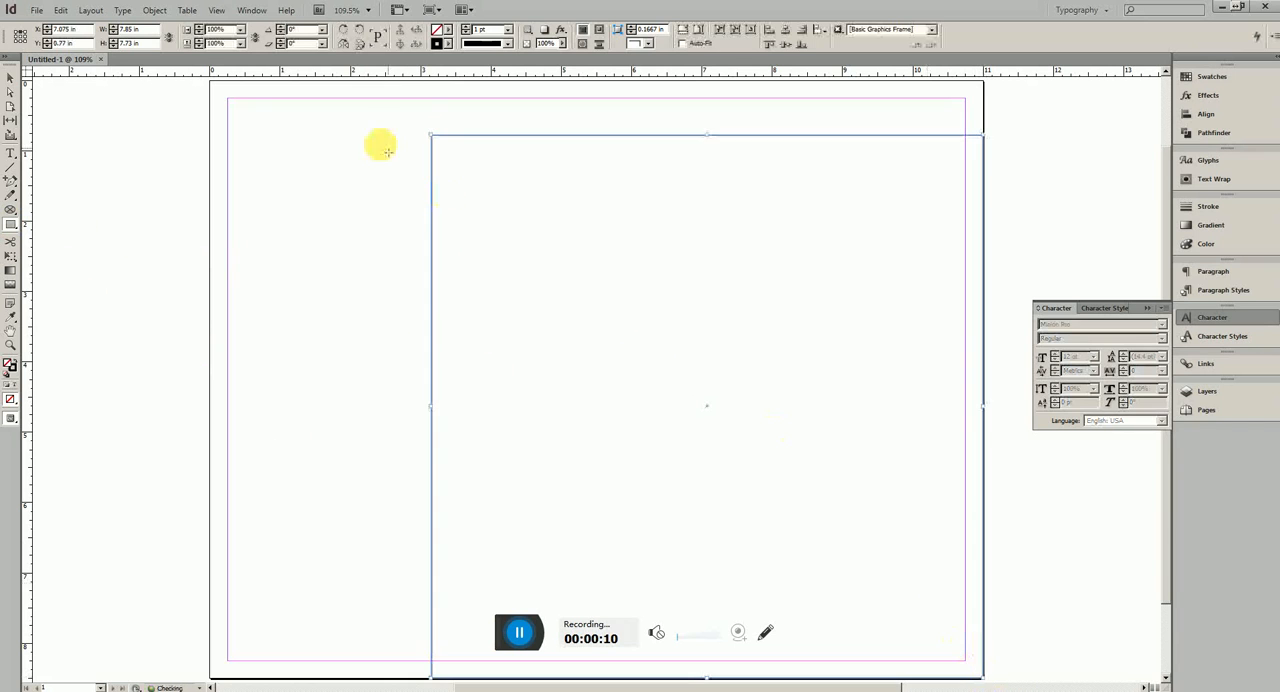
Resize the rectangle to about 3.74 in wide by 4.84 in tall and place it upright in the page's upper middle
left_click(10, 78)
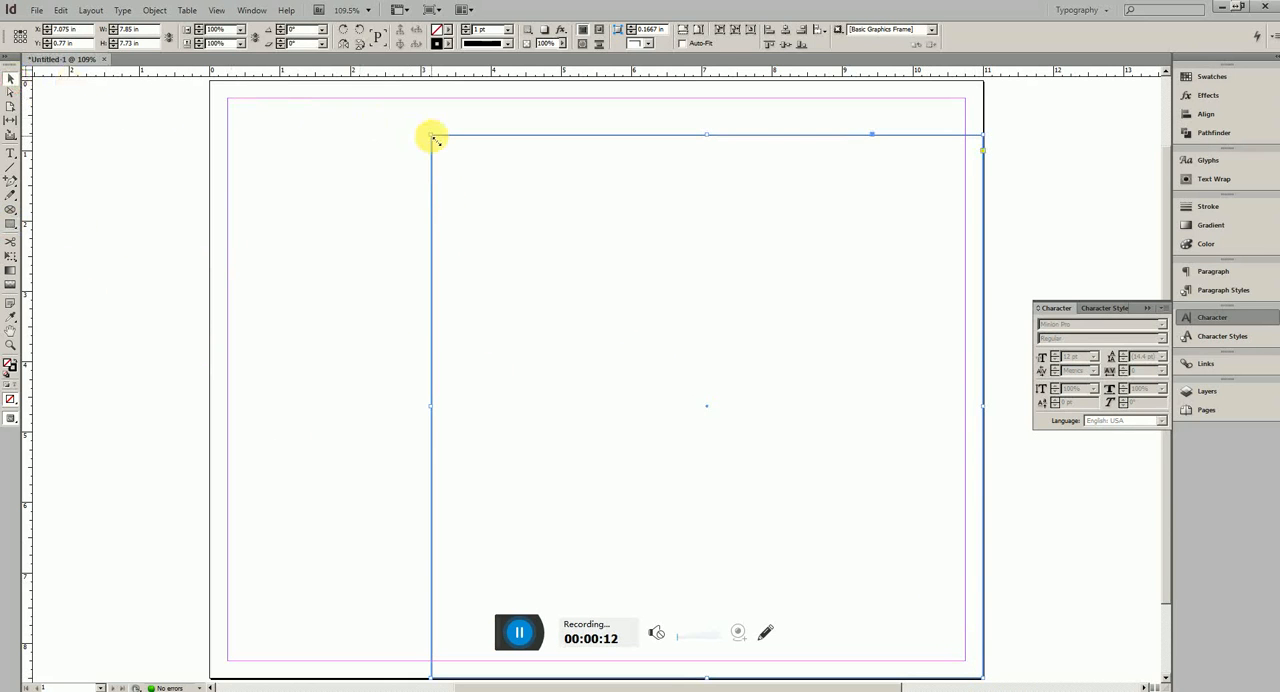
left_click_drag(431, 134, 660, 315)
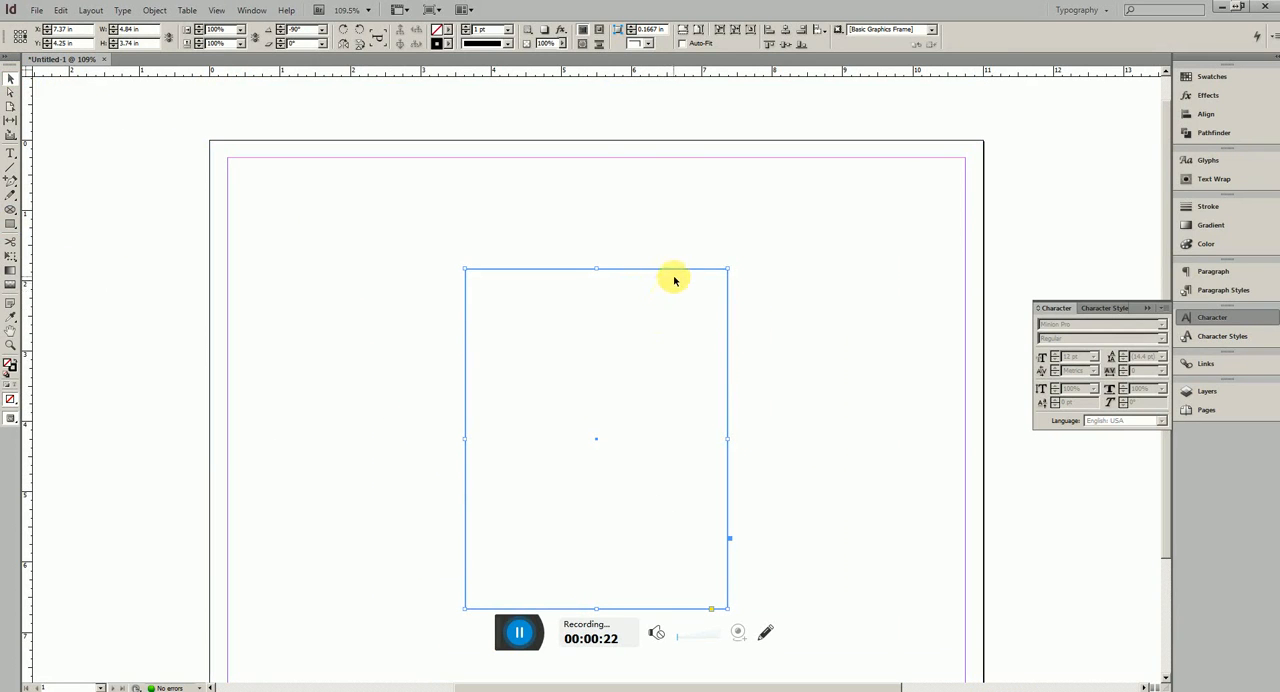
left_click_drag(676, 273, 676, 214)
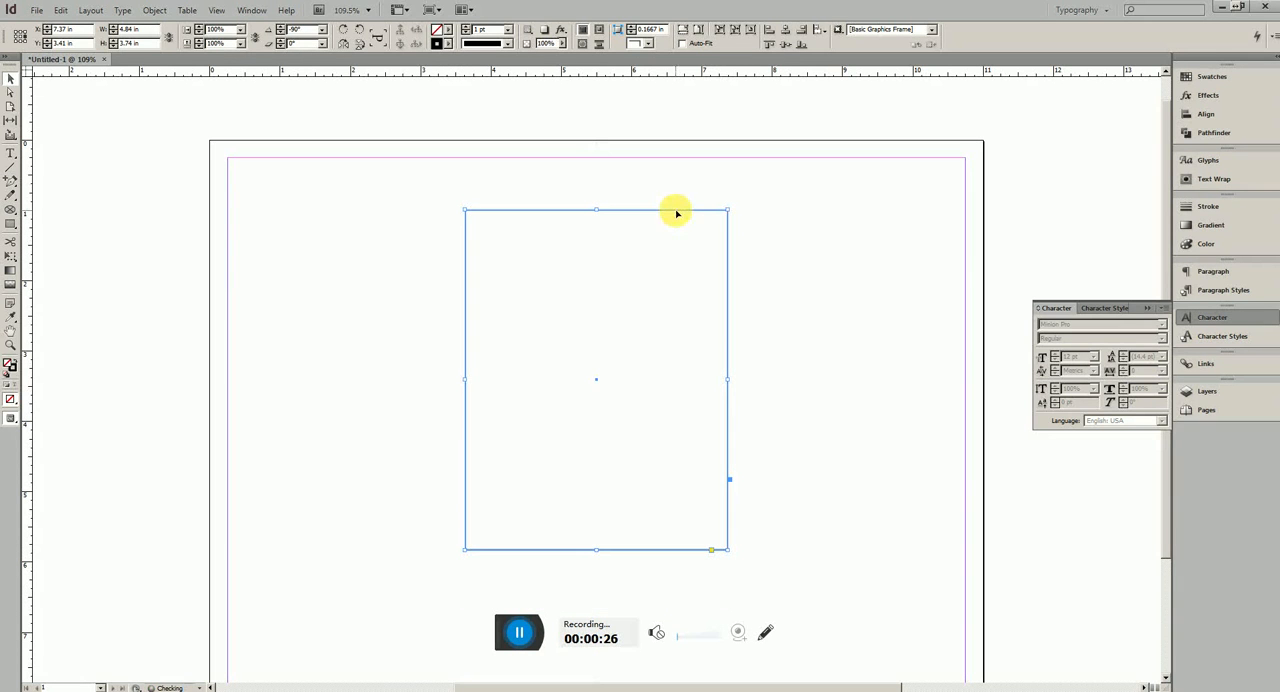
Fill the rectangle with pale yellow (R 255, G 252, B 220) and remove its stroke
double_click(9, 364)
left_click(655, 277)
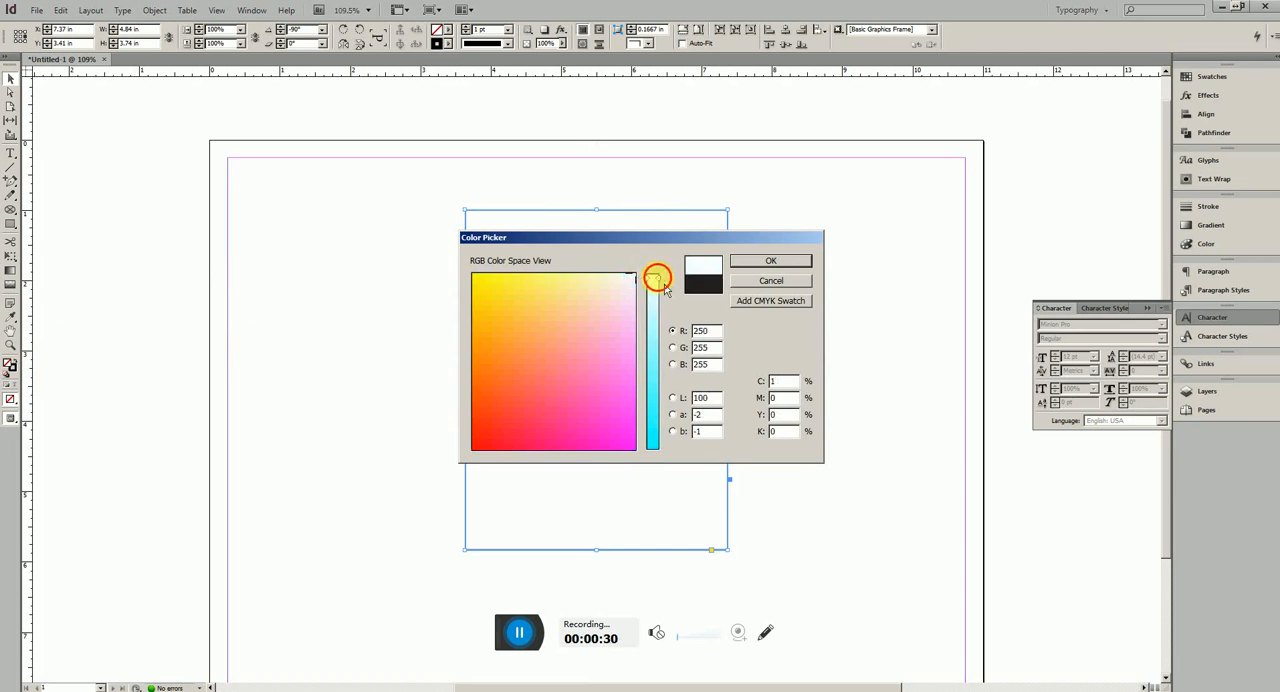
left_click(612, 277)
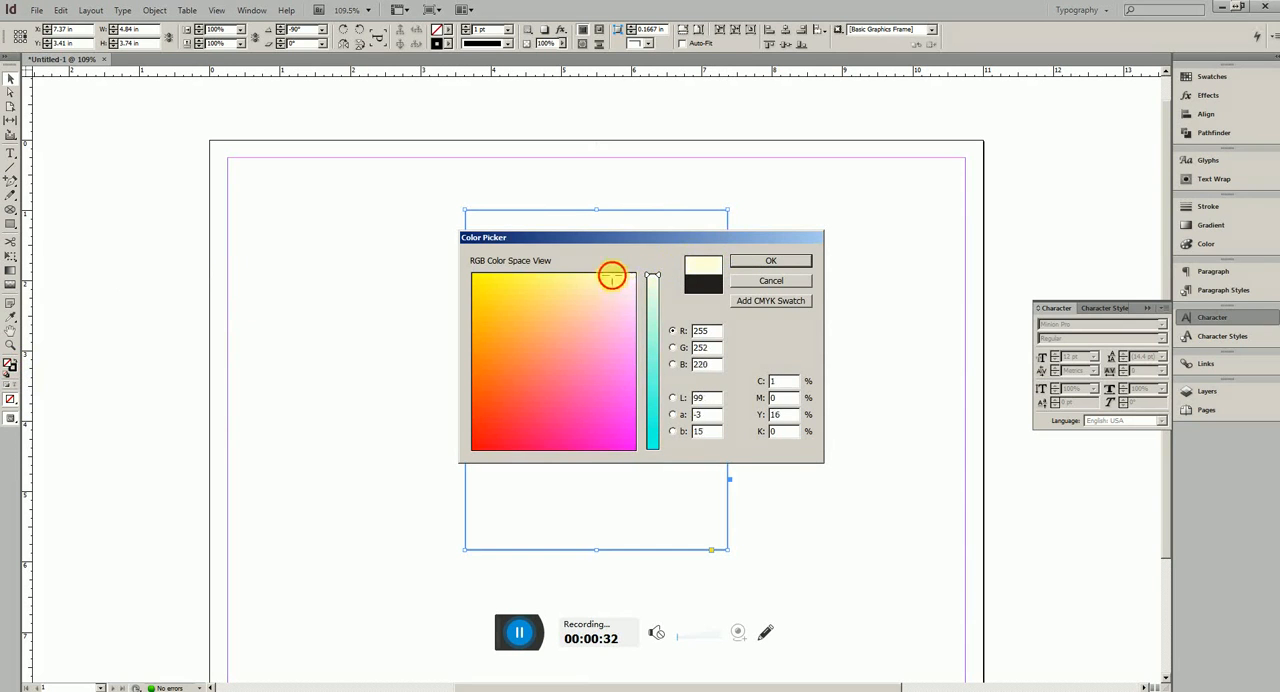
left_click(752, 261)
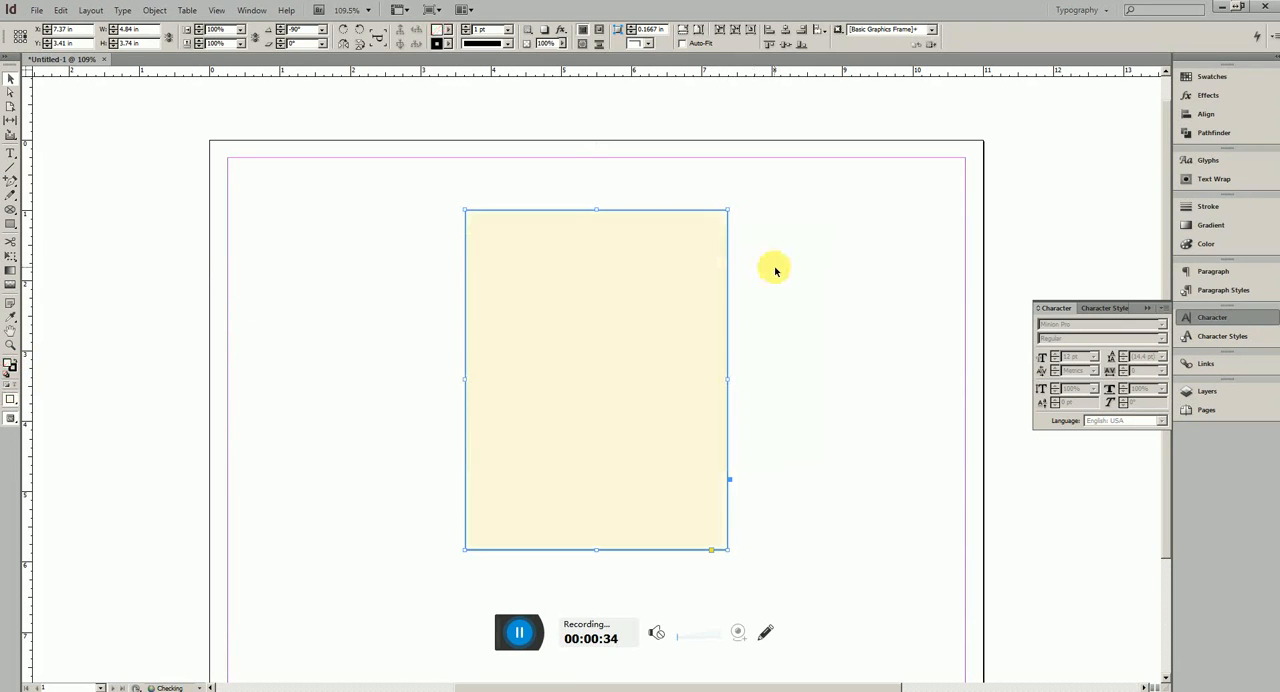
left_click(16, 373)
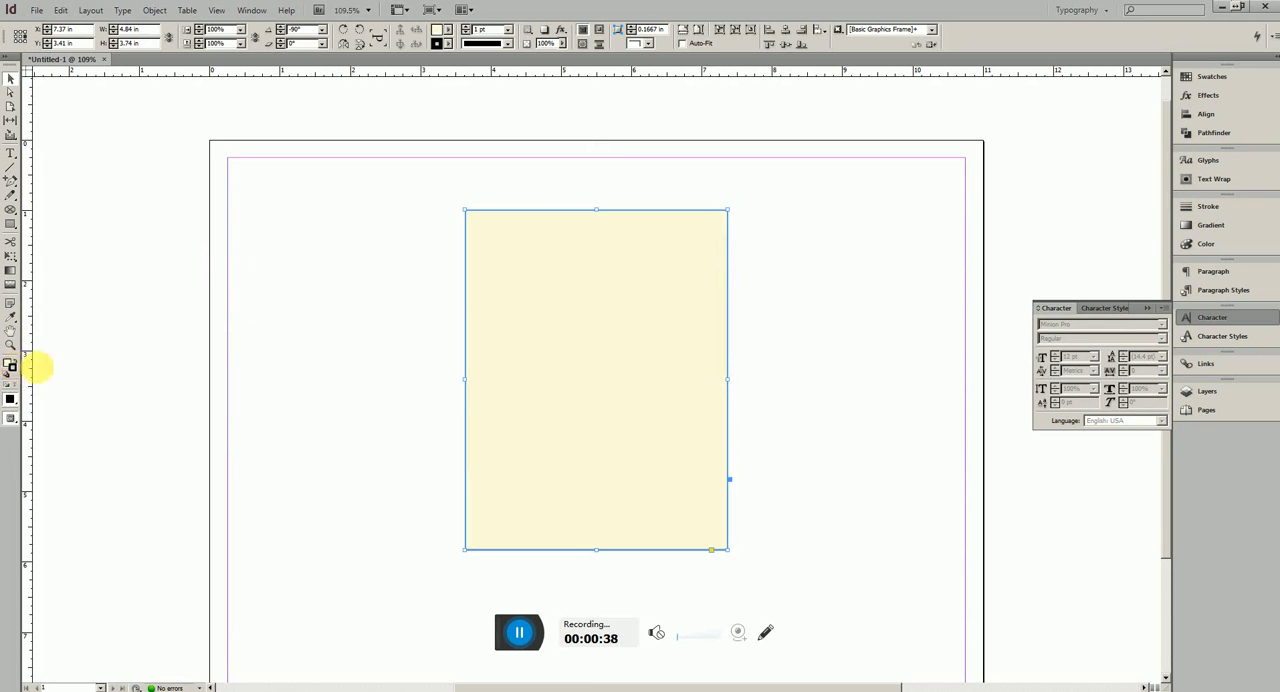
left_click(1210, 246)
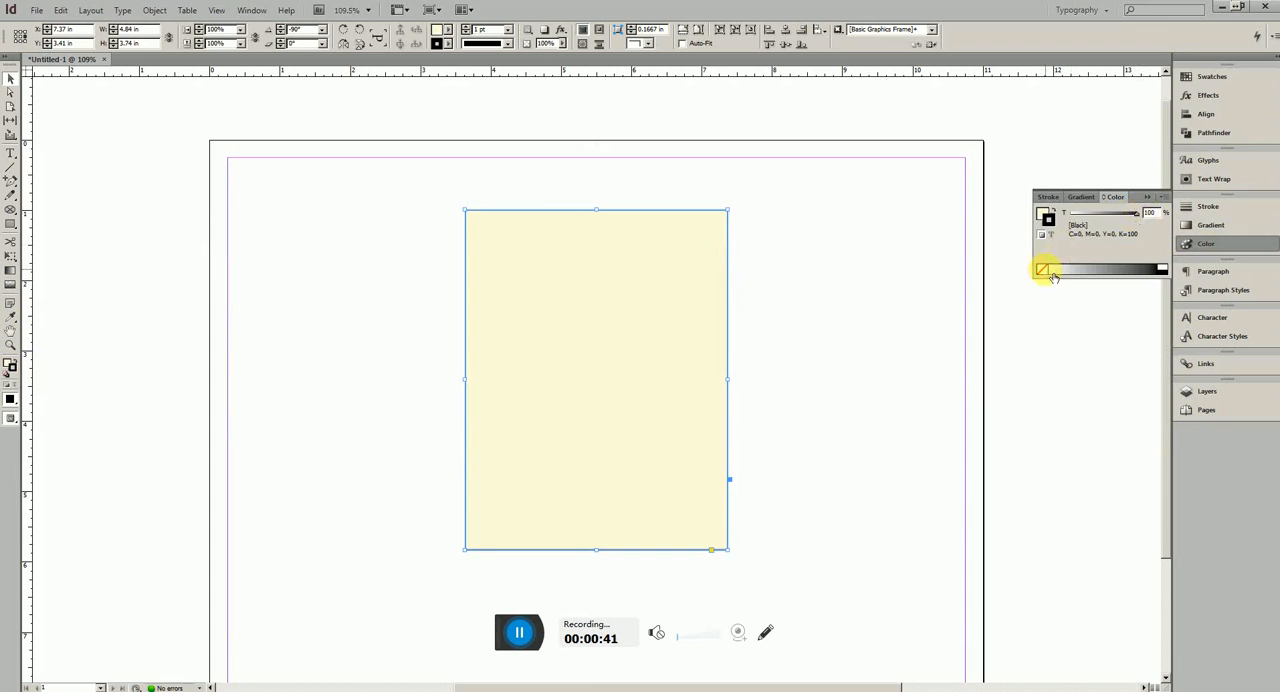
left_click(1043, 270)
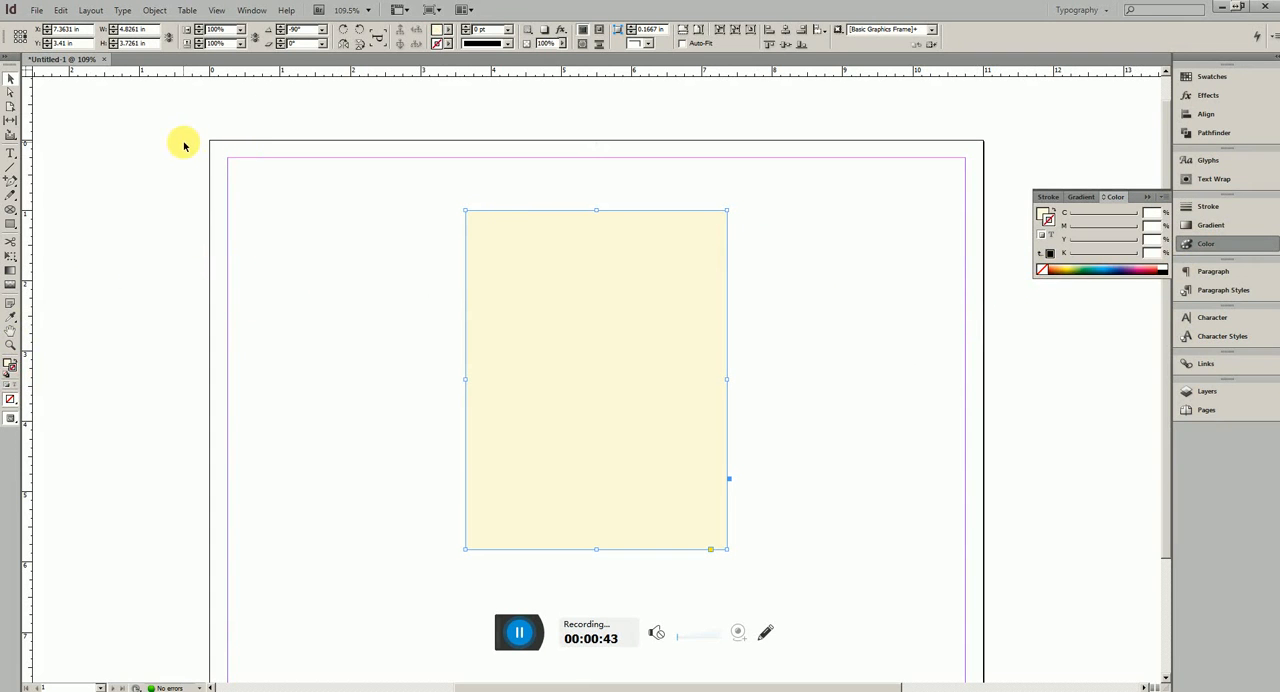
Draw a 1 in black square without a stroke and rotate it 45° into a diamond centred on the rectangle's upper-right corner
left_click_drag(17, 231, 20, 224)
left_click(60, 219)
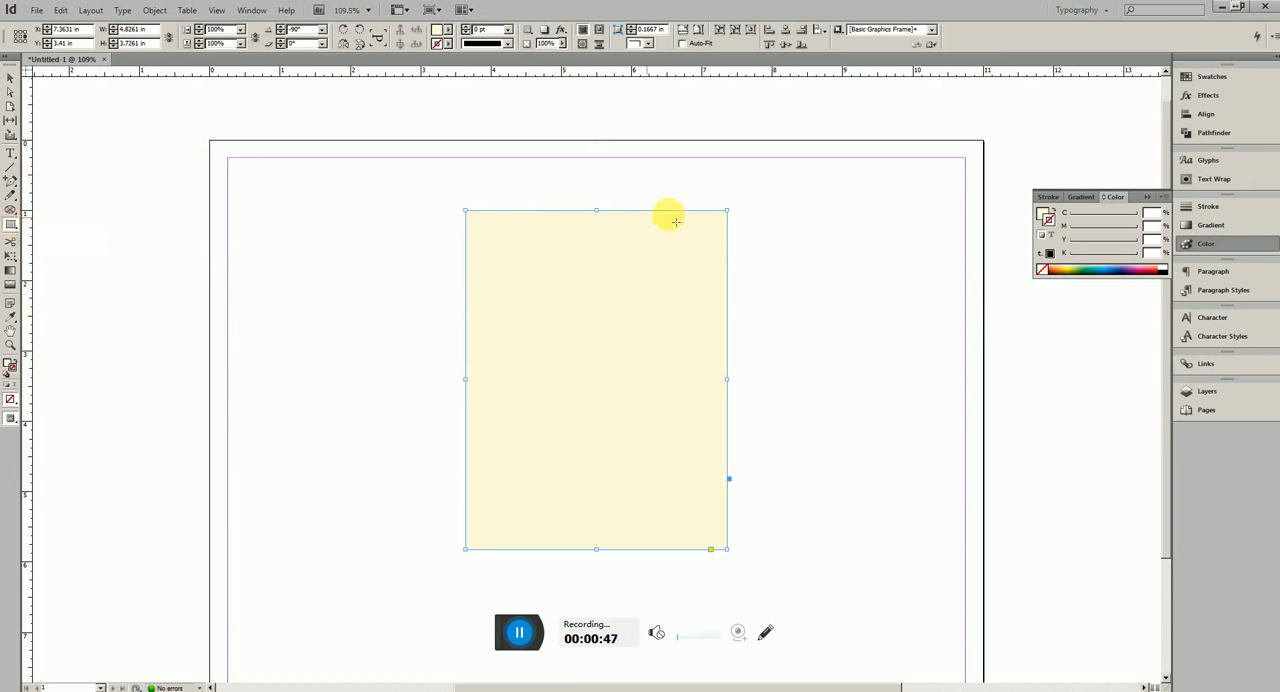
left_click_drag(702, 160, 814, 229)
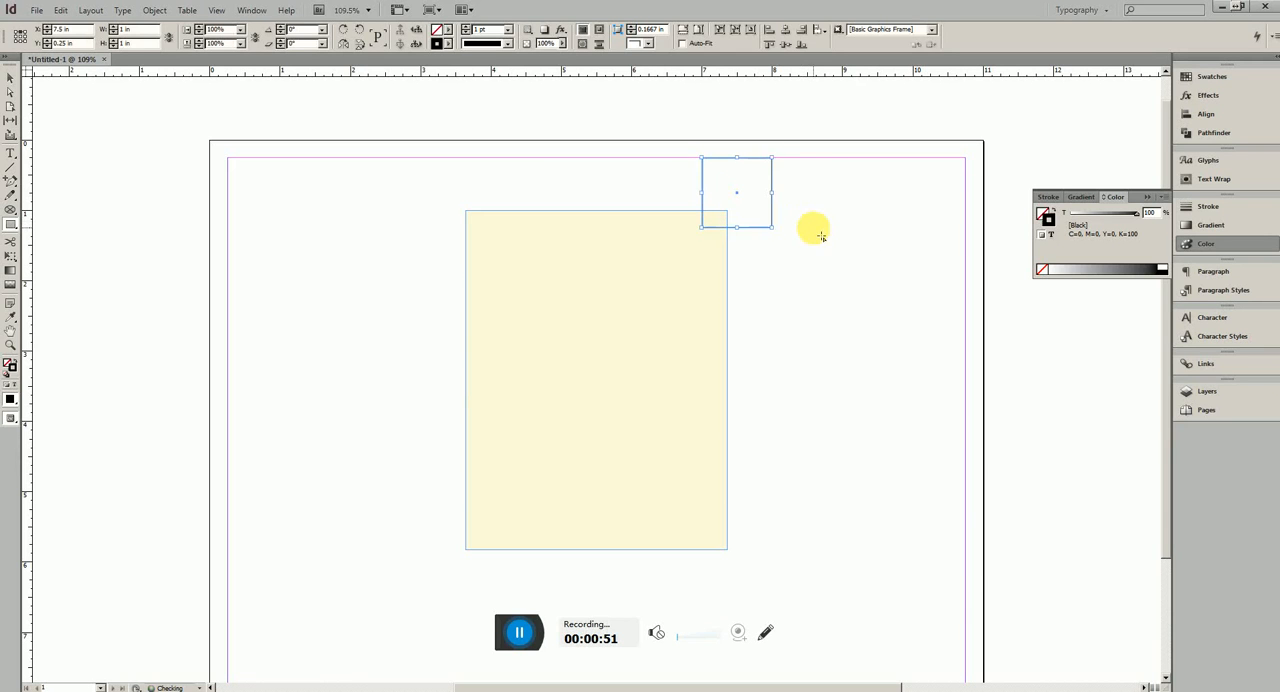
left_click(18, 362)
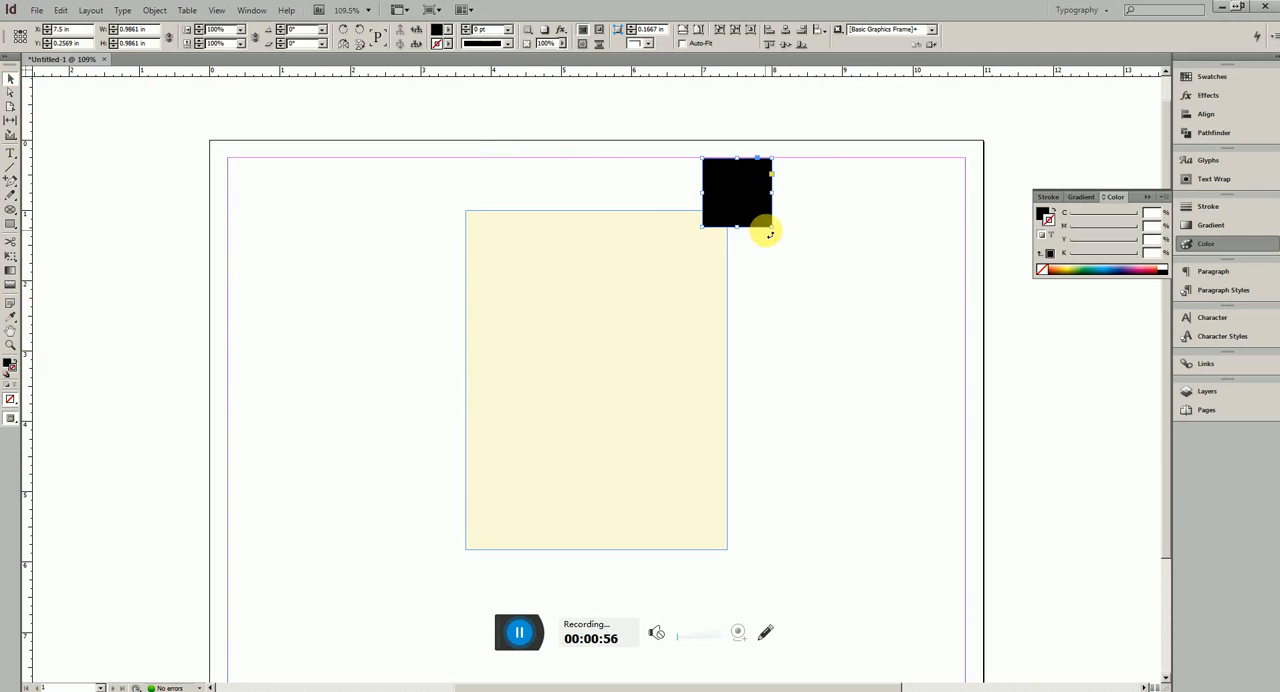
left_click_drag(770, 234, 751, 210)
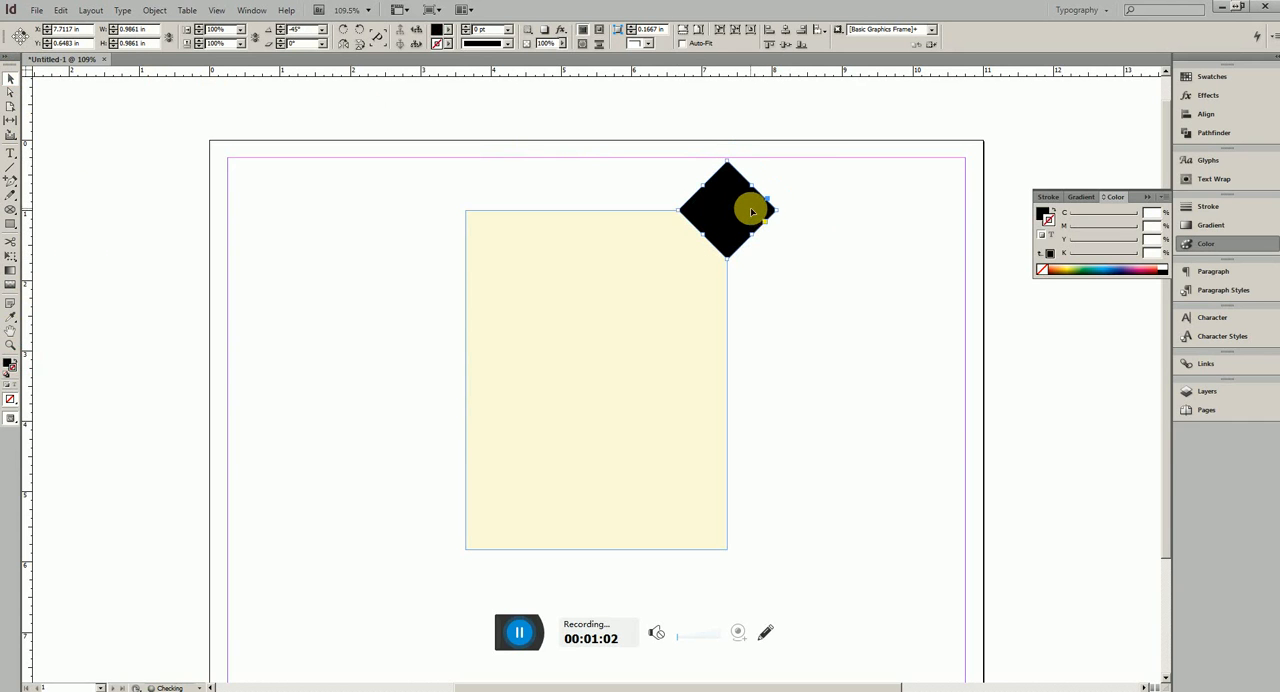
Duplicate the rectangle and diamond together to the left, and intersect the two copied shapes into a black triangle
left_click_drag(809, 309, 679, 202)
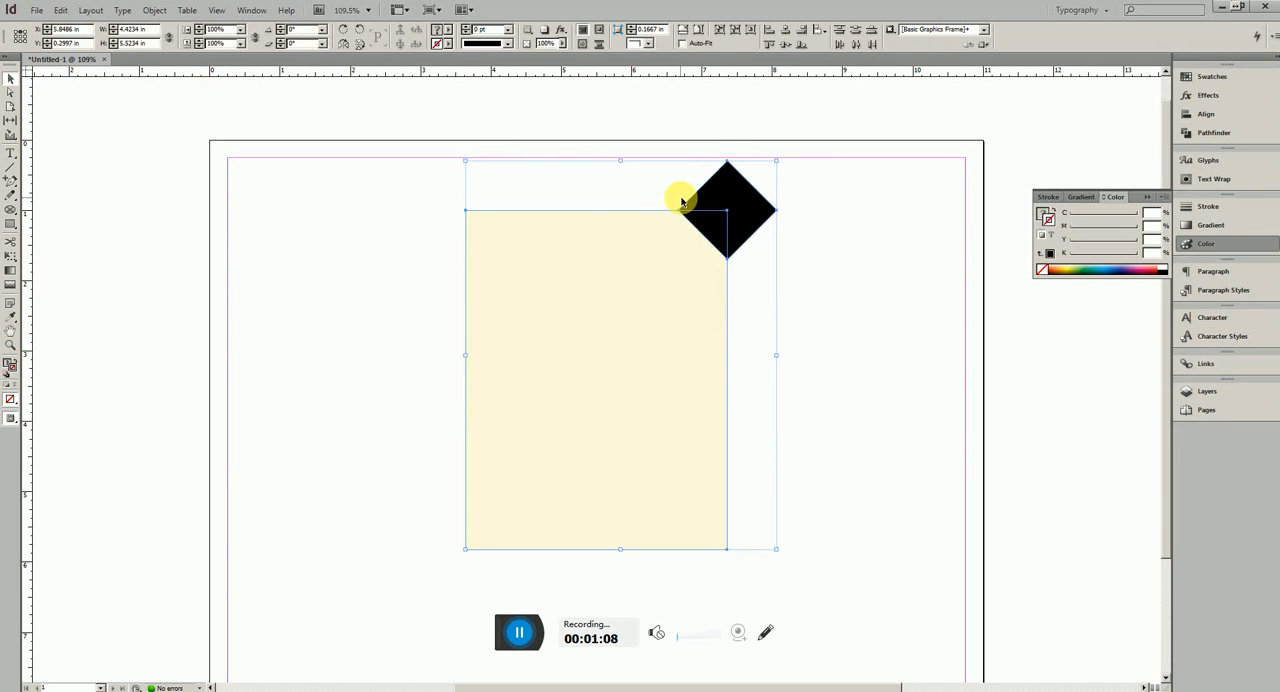
left_click_drag(713, 232, 368, 248)
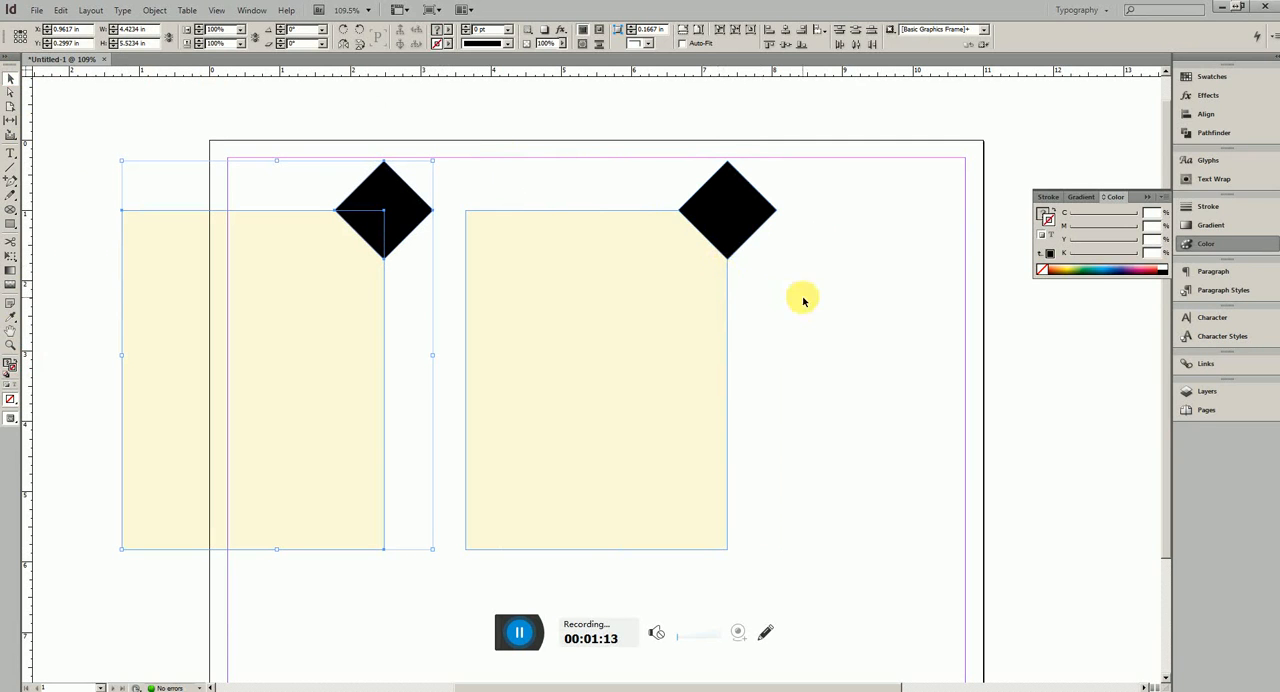
left_click(1205, 132)
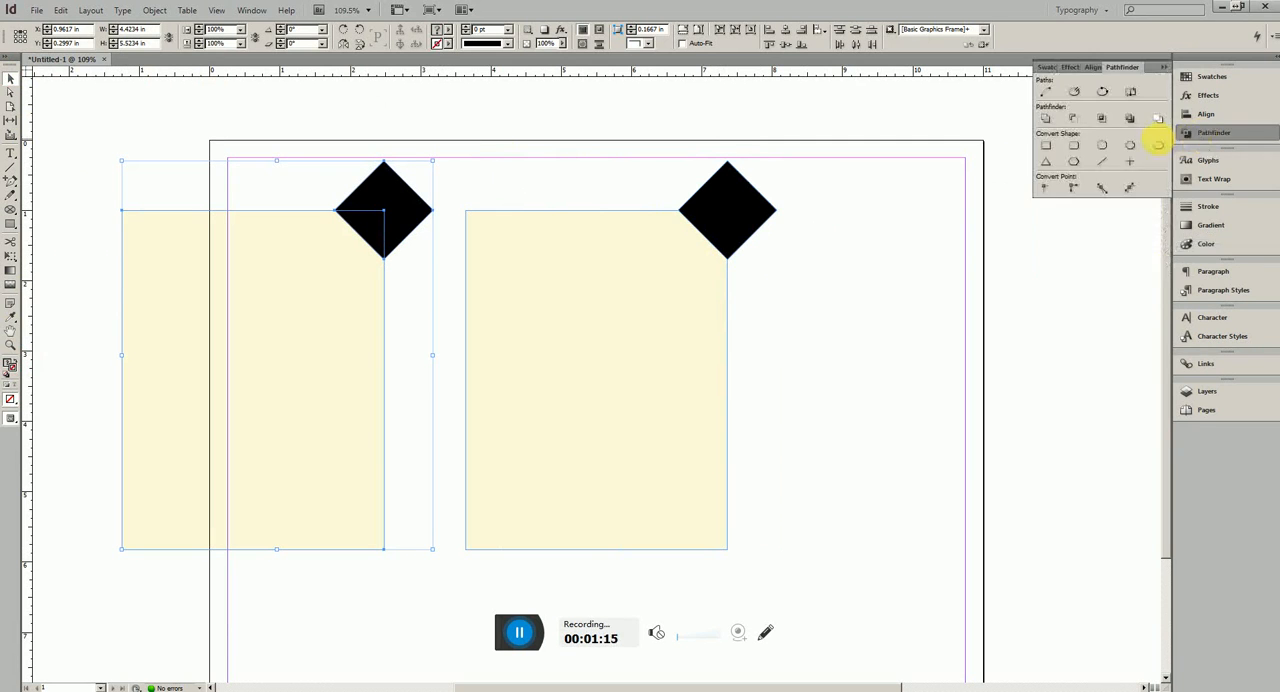
left_click(1100, 118)
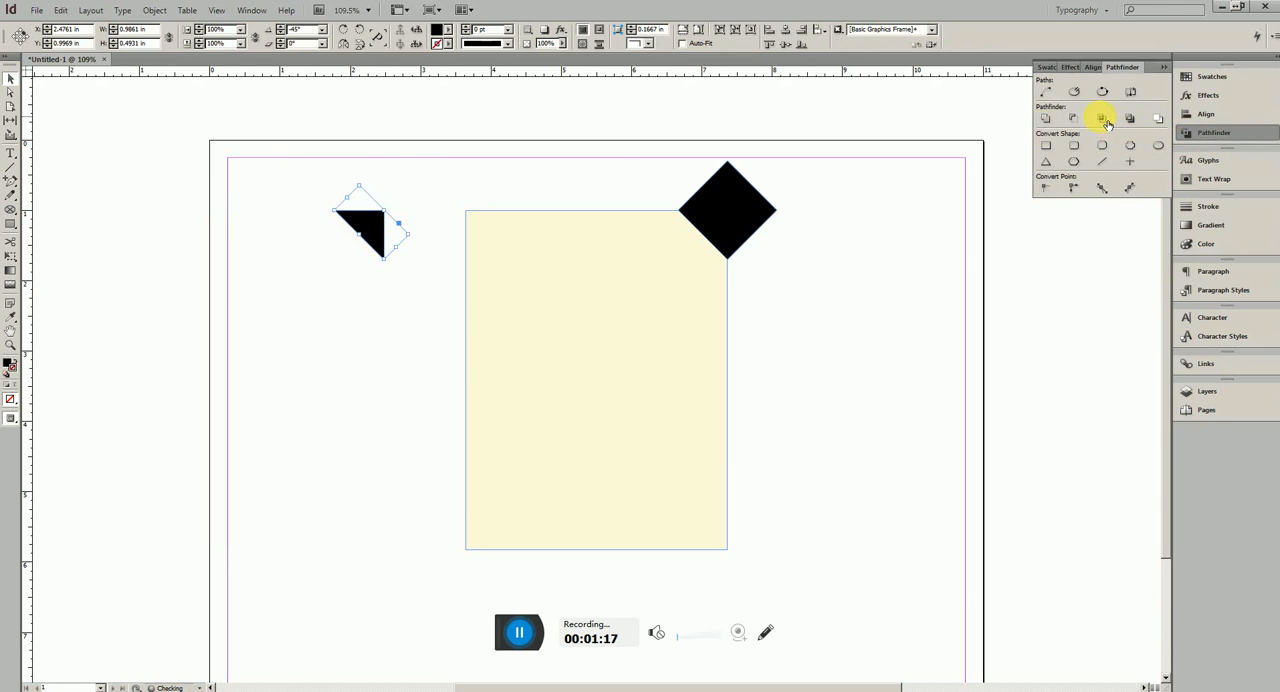
Subtract the diamond from the original rectangle and fit the flipped black triangle onto the cut corner as a page fold
left_click(737, 199)
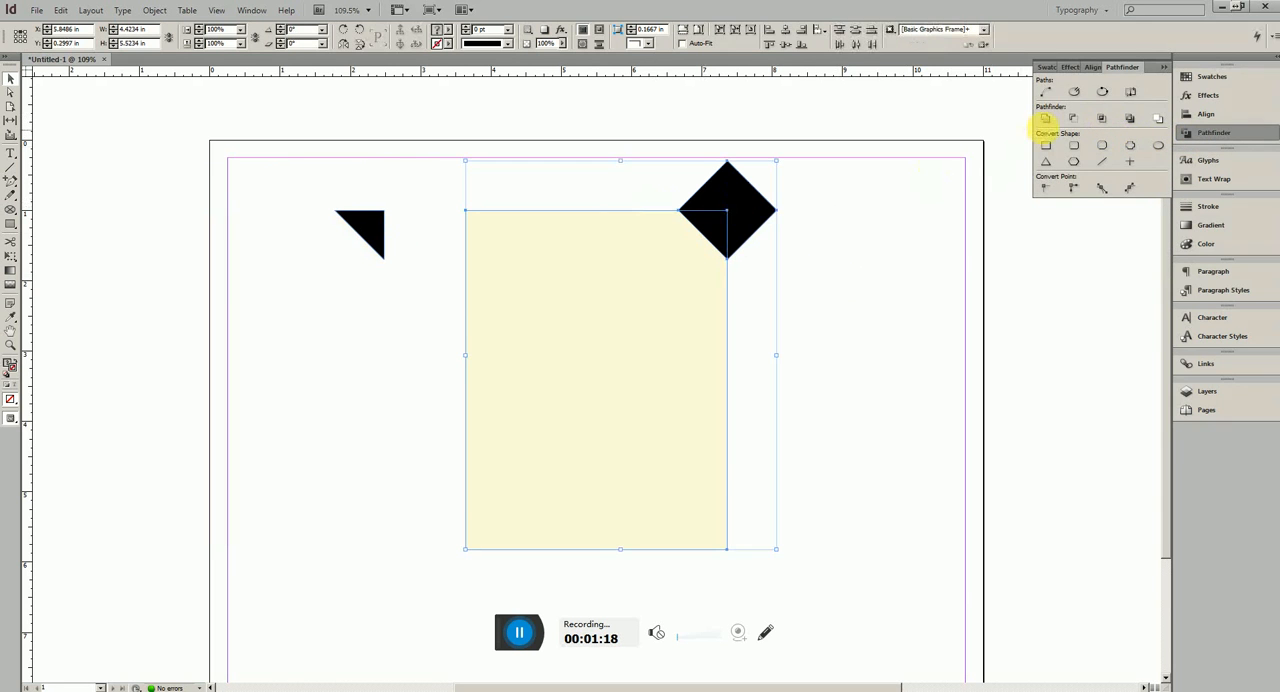
left_click(1073, 118)
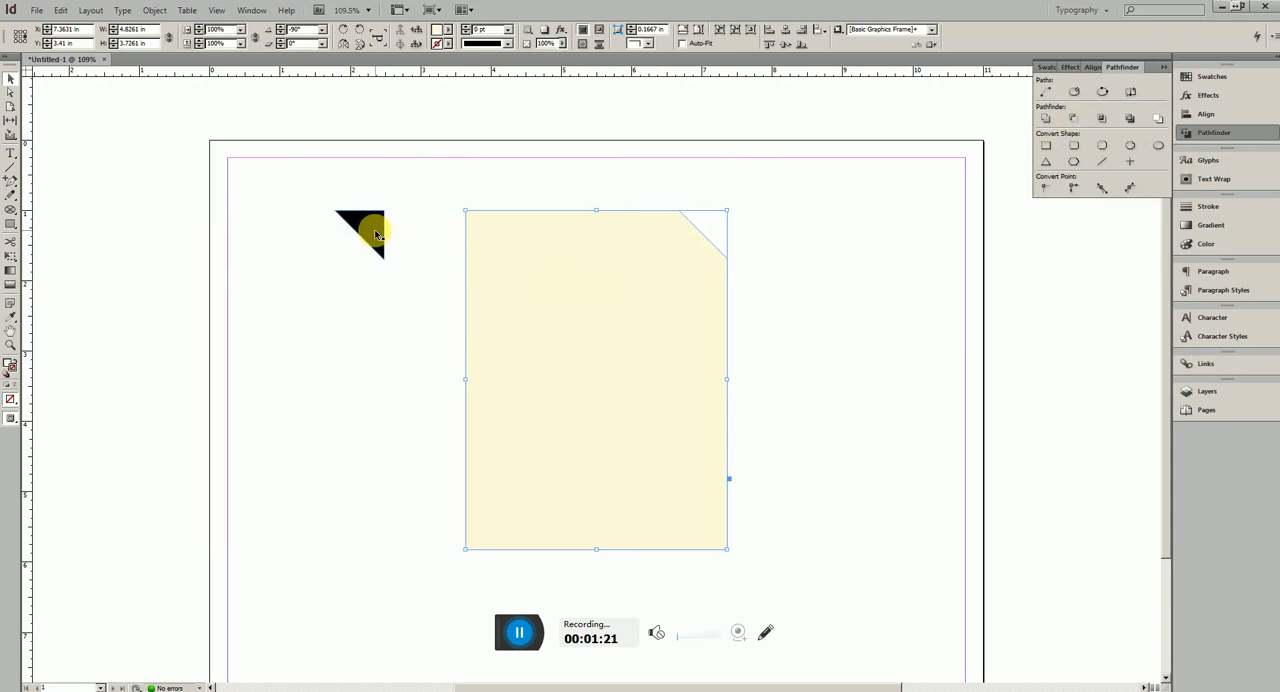
left_click_drag(372, 231, 696, 256)
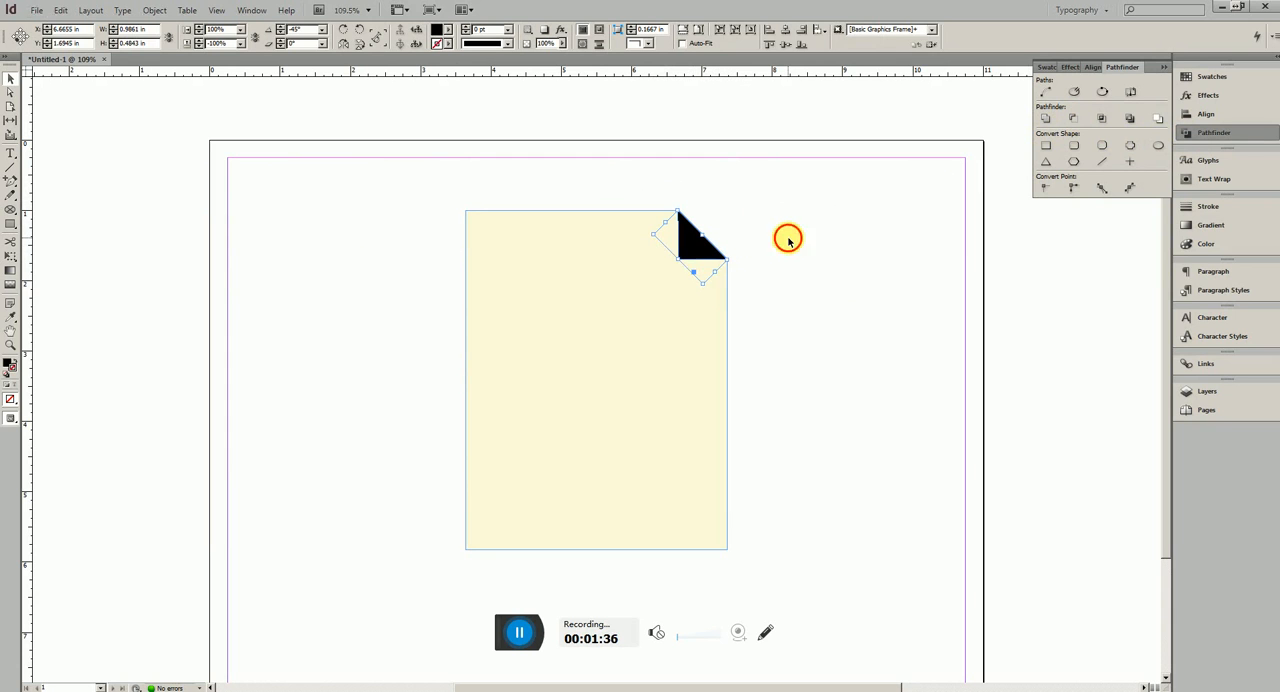
left_click(788, 240)
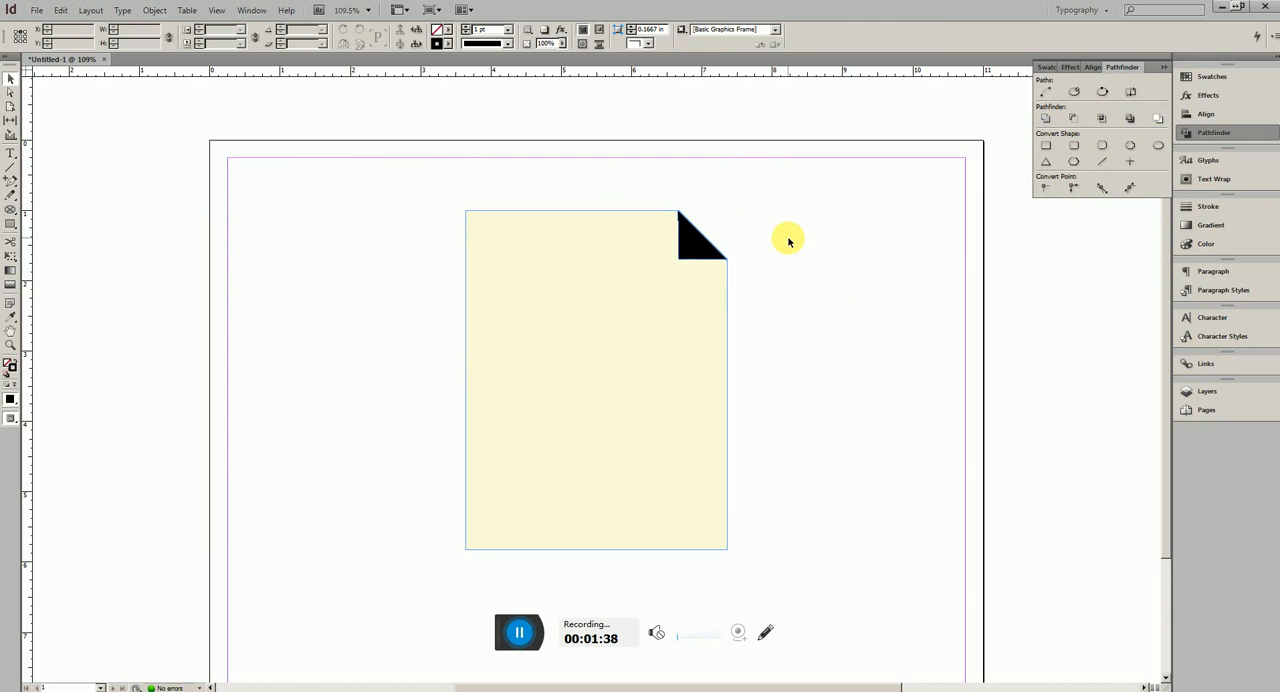
key("w")
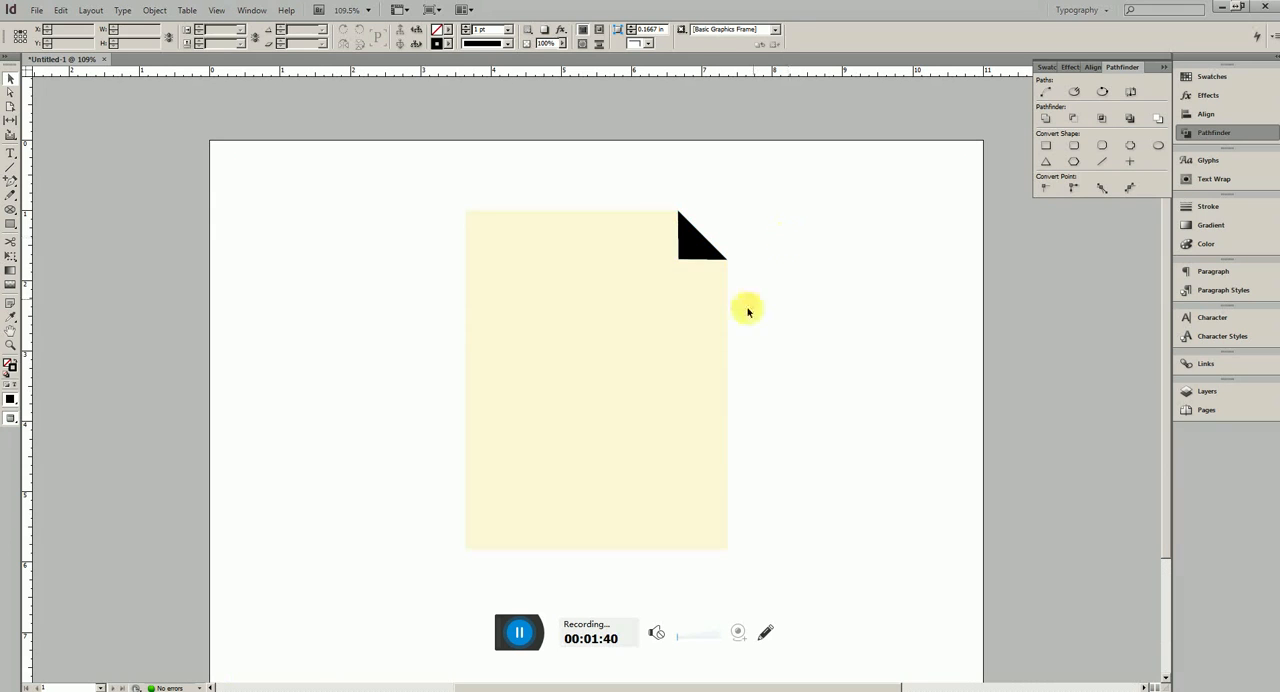
Give the cut-corner page shape a 1 pt black stroke
left_click(698, 347)
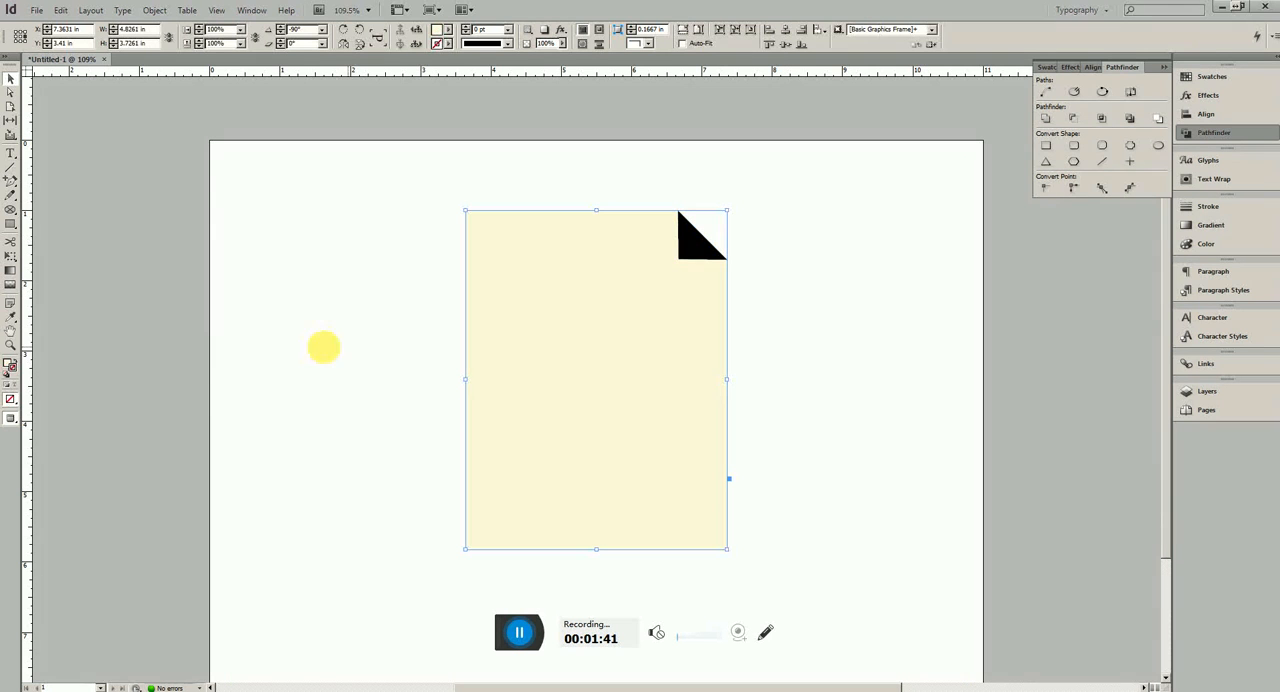
double_click(12, 369)
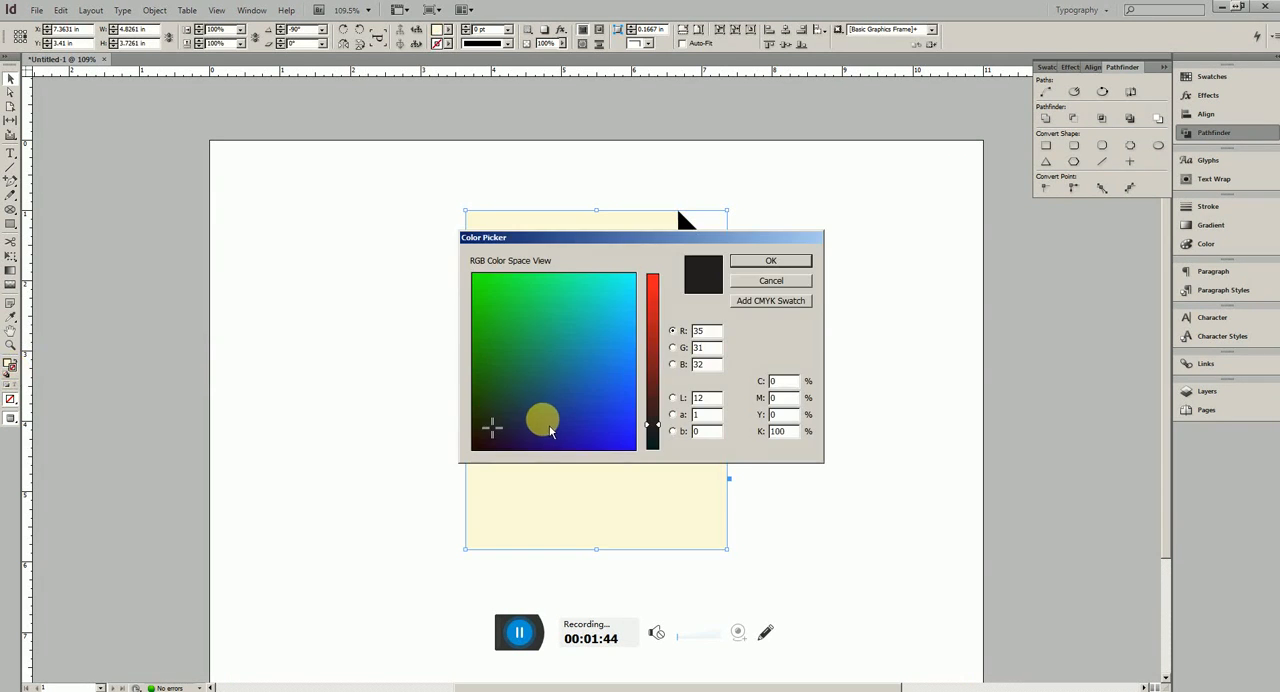
left_click(771, 260)
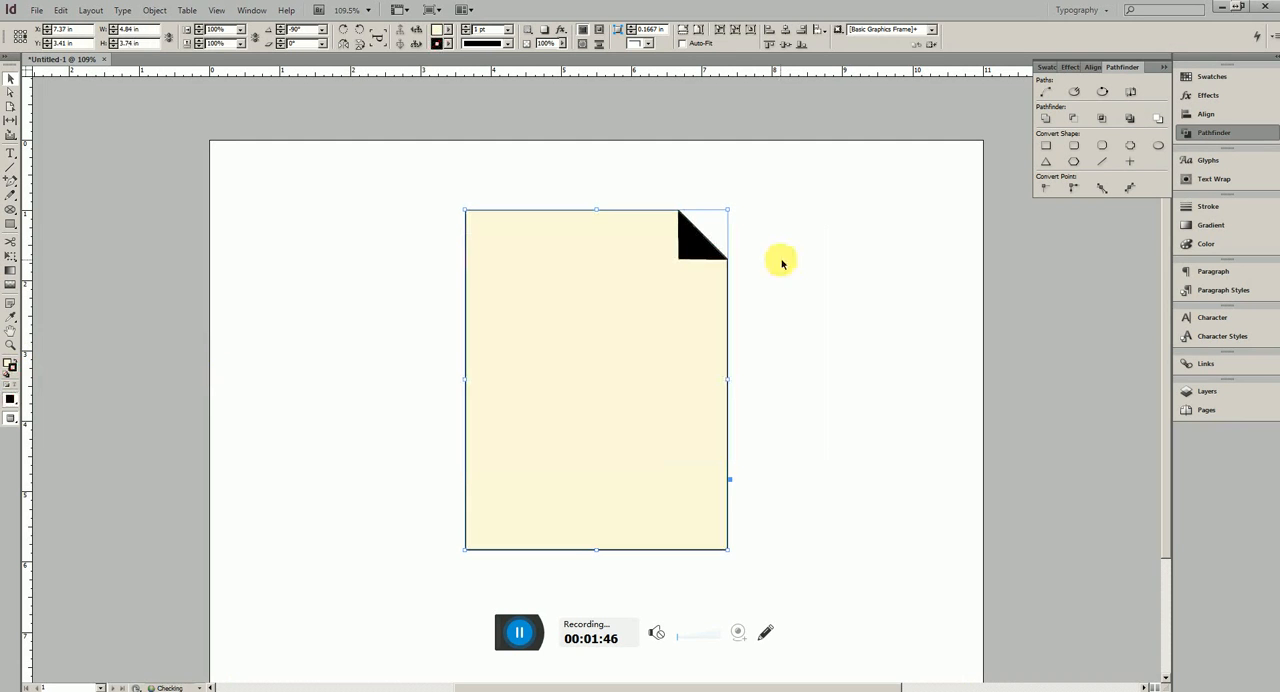
left_click(860, 283)
Duplicate the page shape with its fold to the page's left edge, and shift the original right to separate the two
left_click_drag(791, 420, 634, 189)
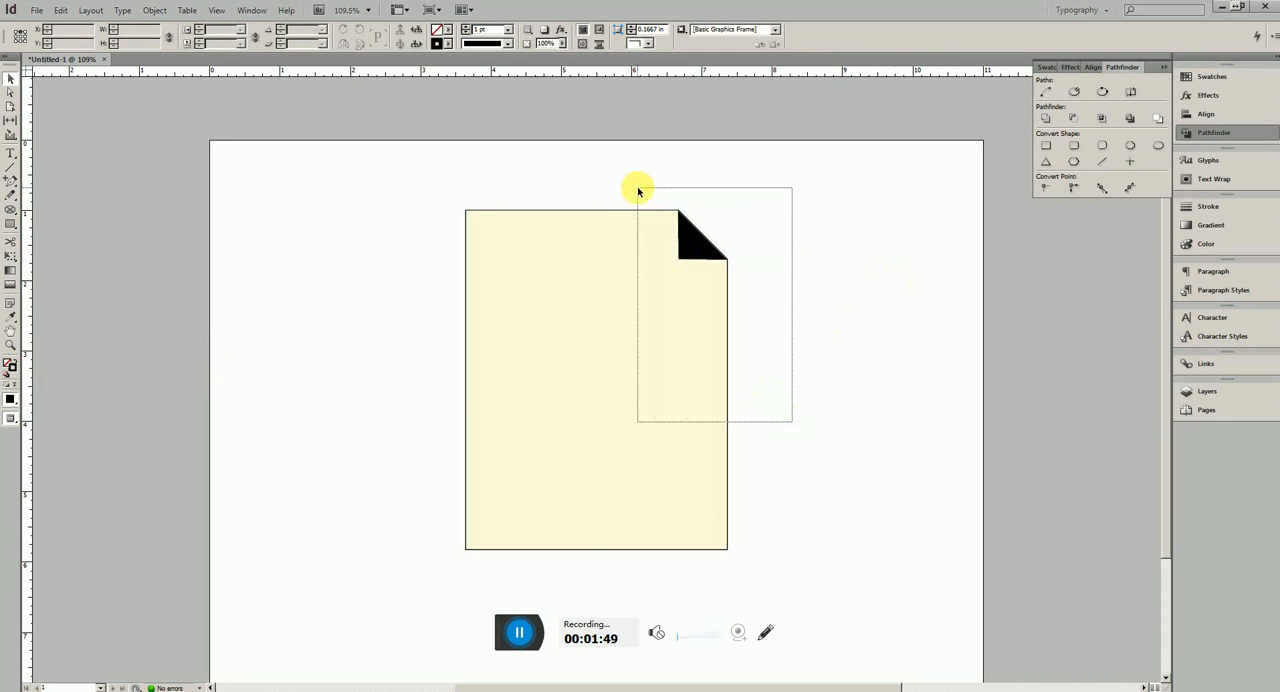
left_click_drag(697, 249, 434, 243)
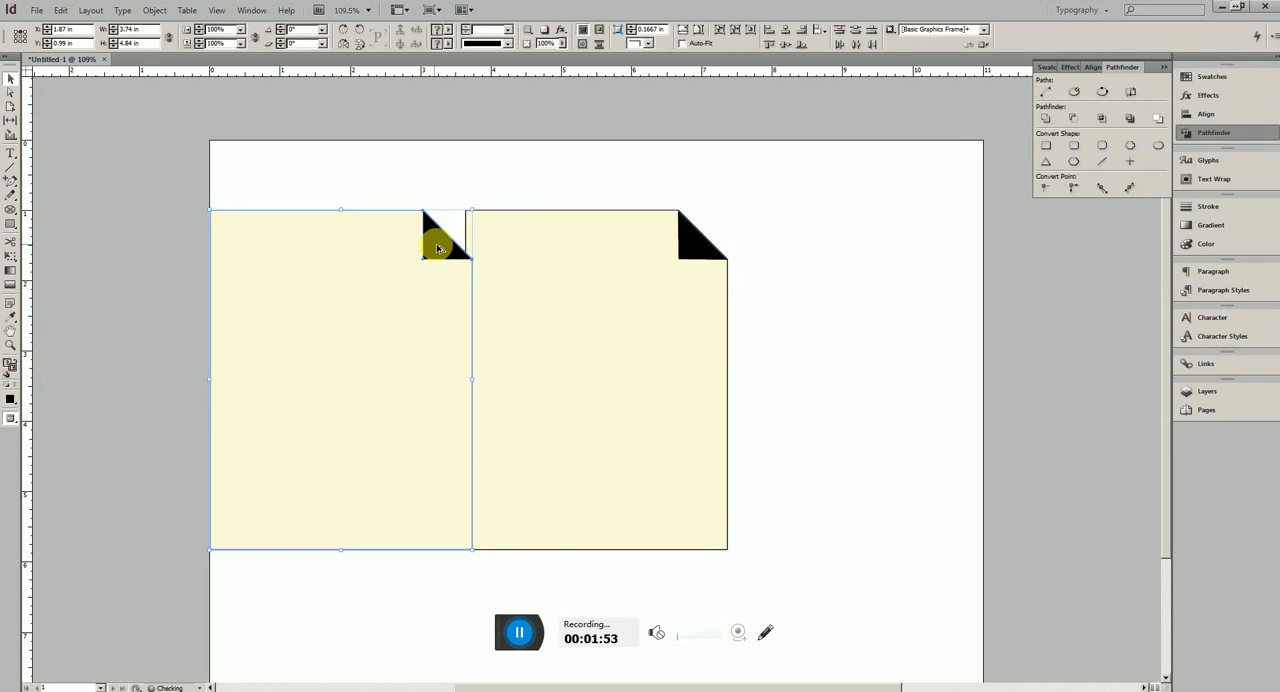
left_click(676, 272)
left_click_drag(694, 246, 747, 246)
left_click(845, 247)
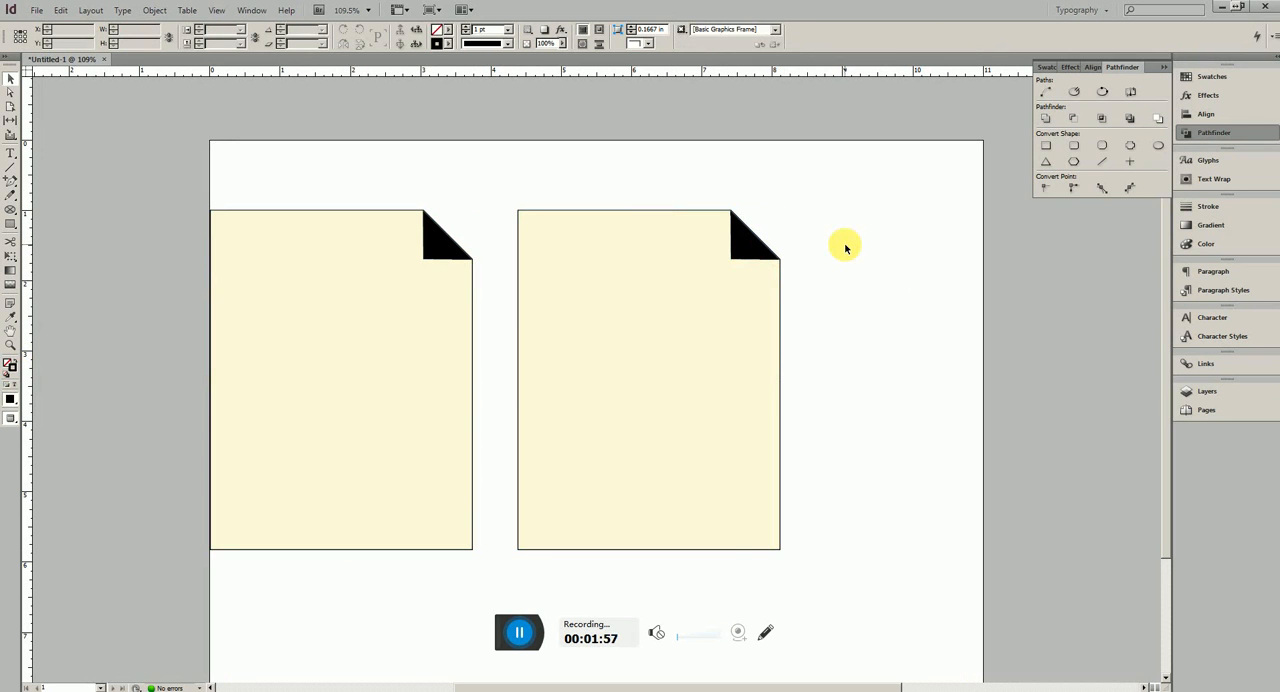
Try a linear gradient on the right page's fold triangle and undo it
left_click(746, 238)
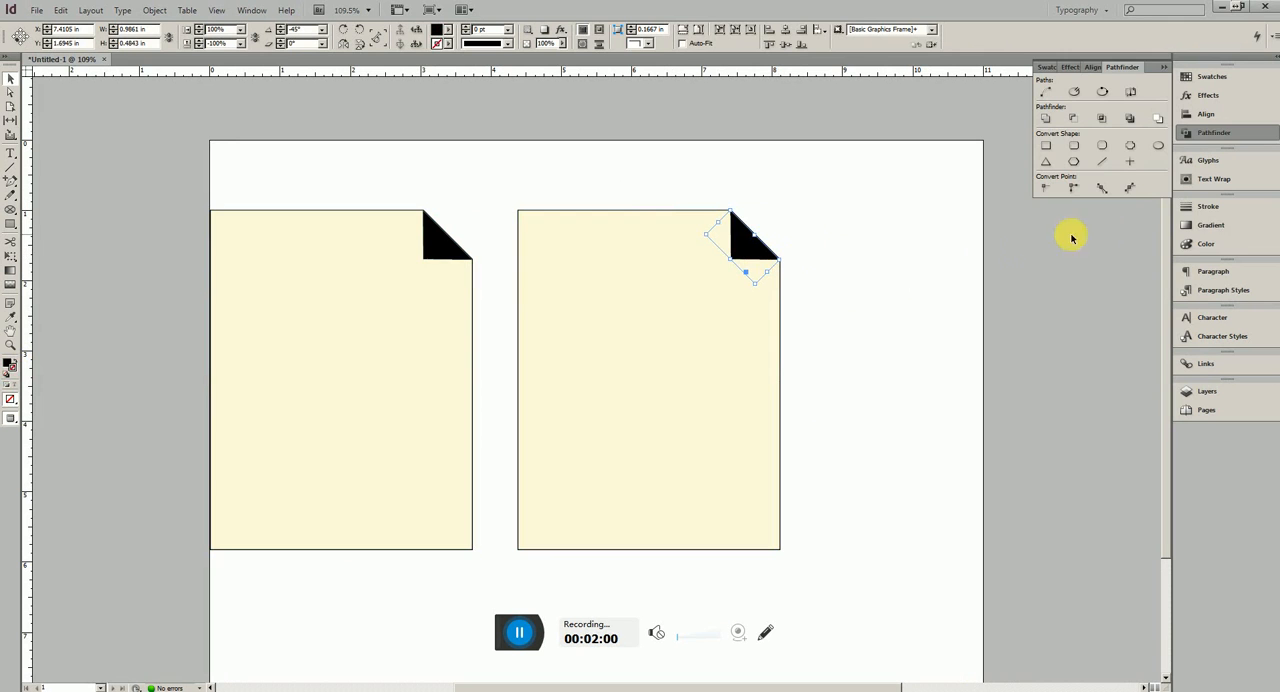
left_click(1238, 226)
left_click(1122, 213)
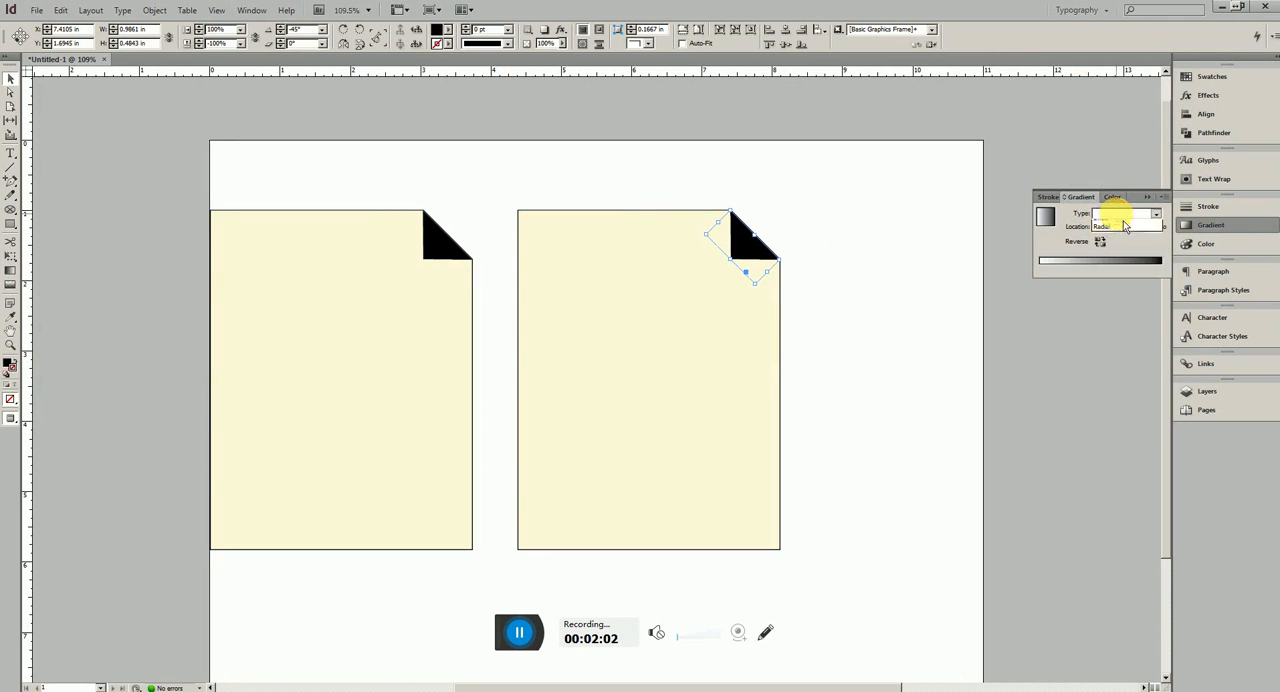
left_click(1124, 229)
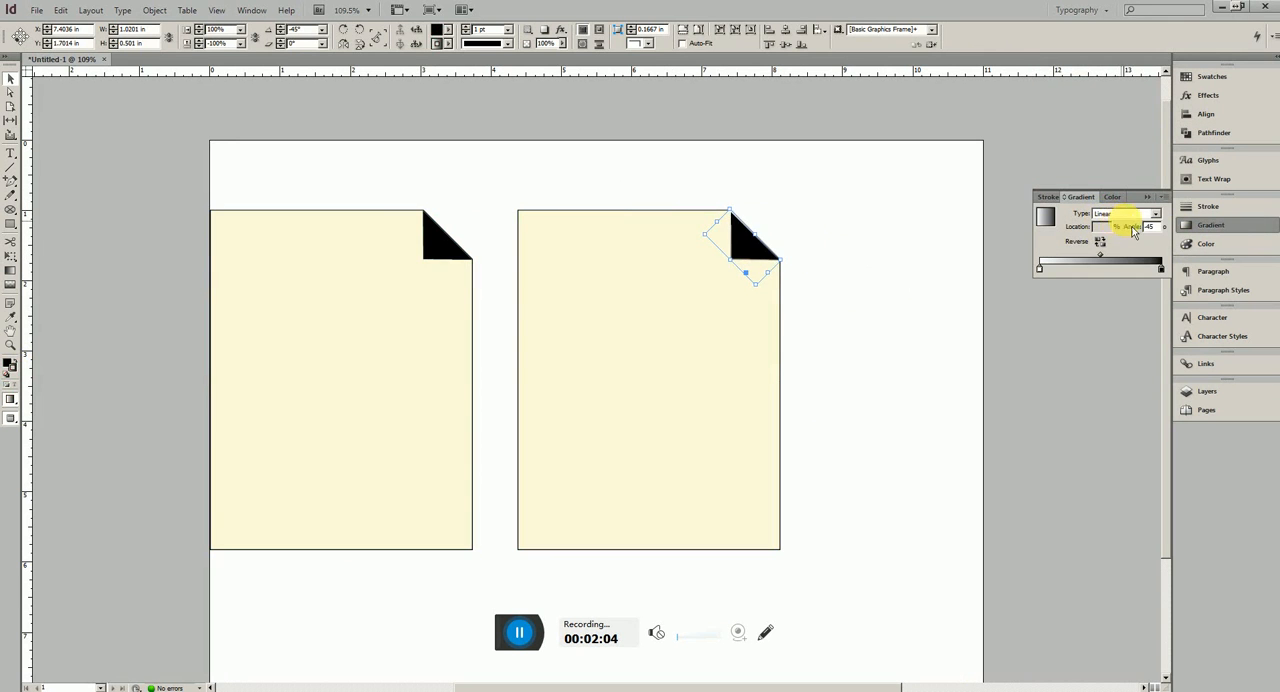
left_click(888, 268)
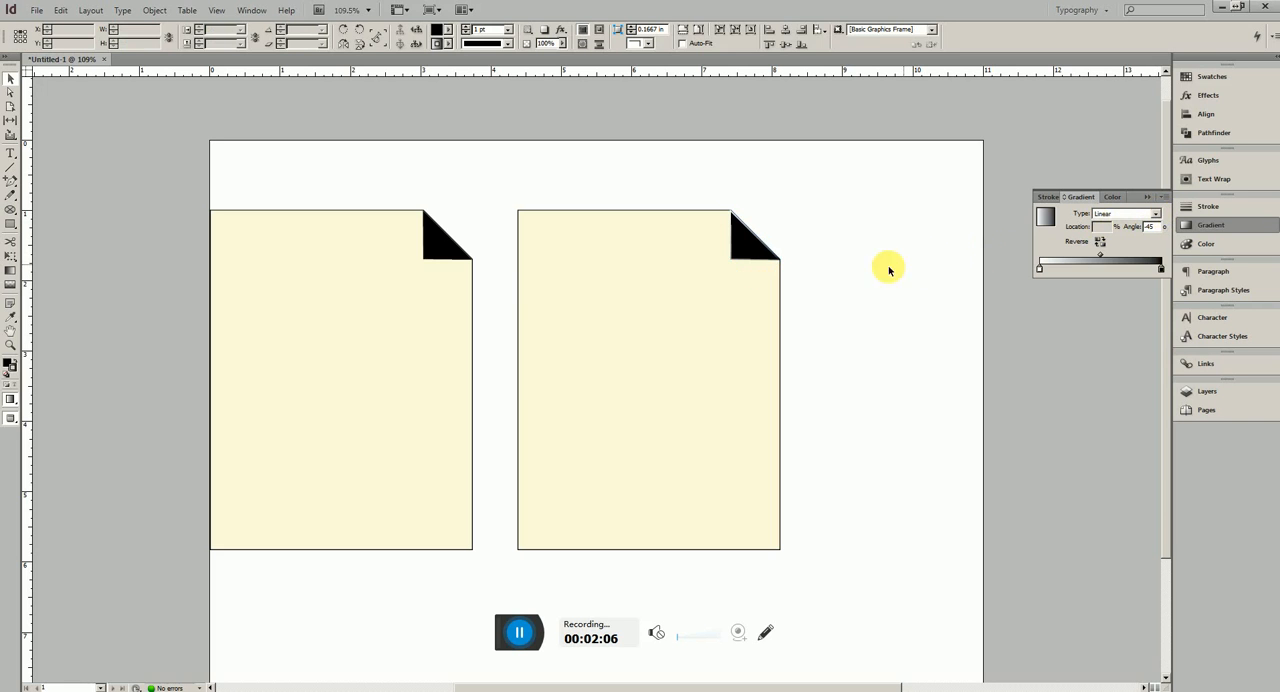
key("ctrl+z")
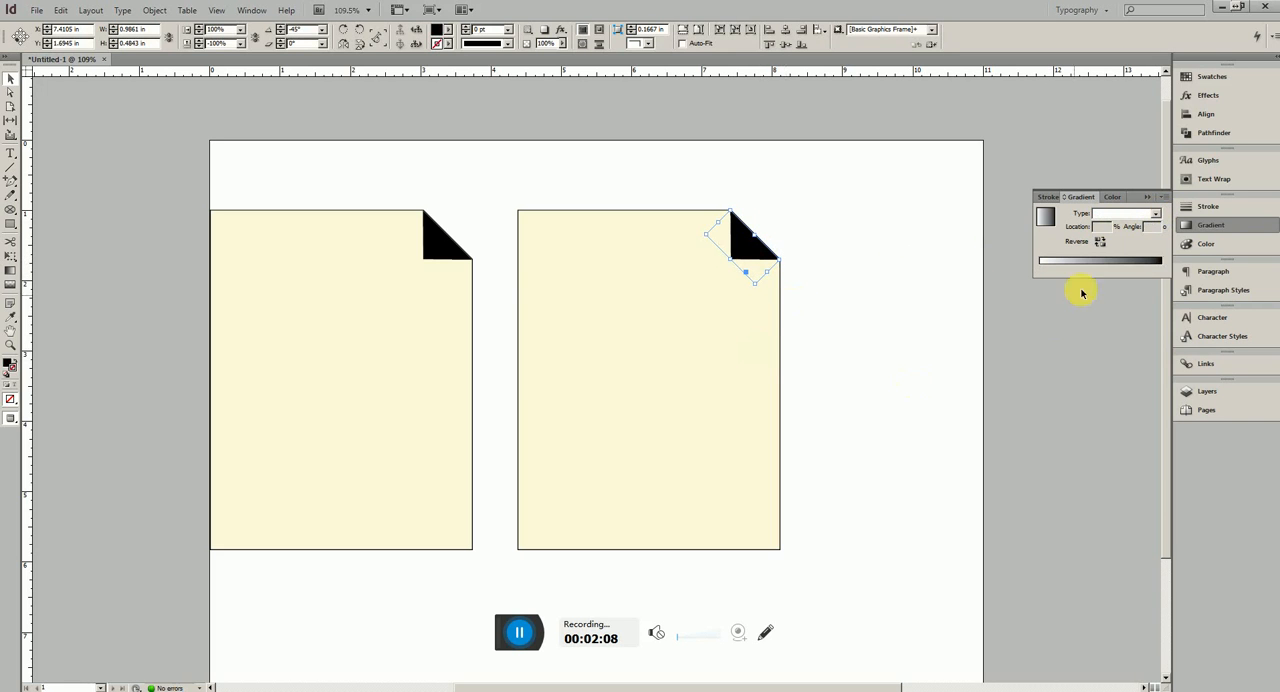
Fill the right page's fold triangle with a white-to-black linear gradient
left_click(1192, 244)
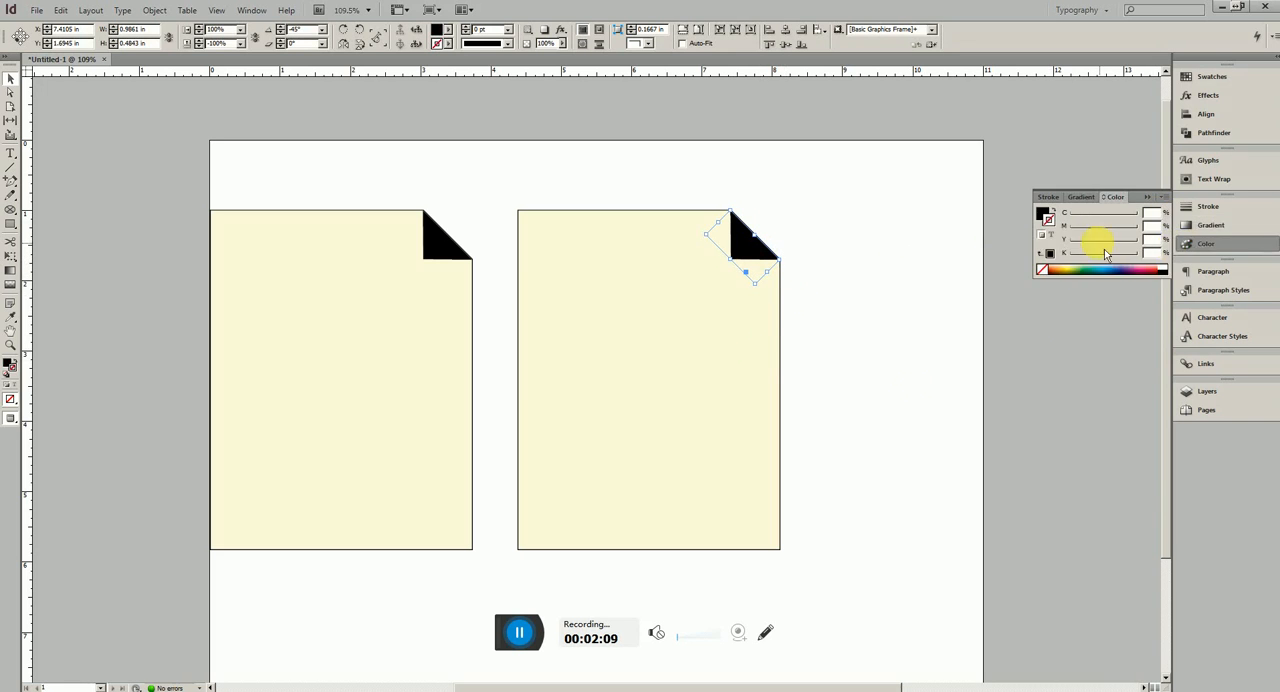
left_click(1045, 215)
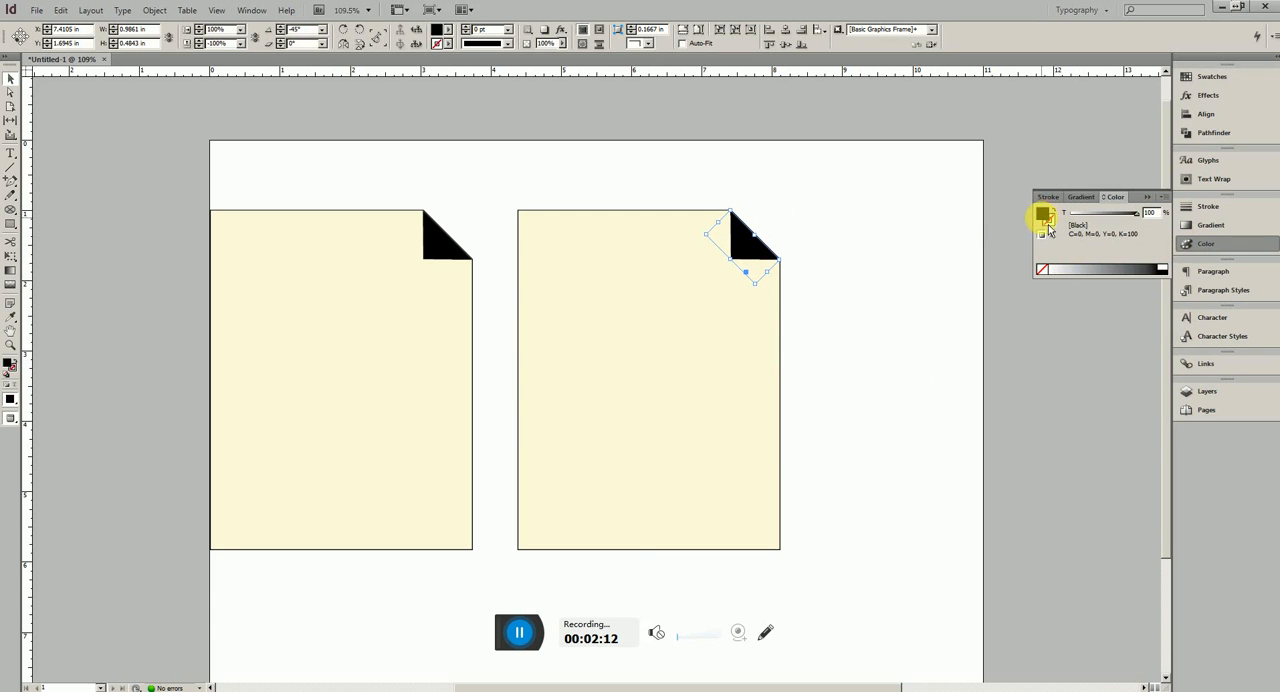
left_click(1200, 224)
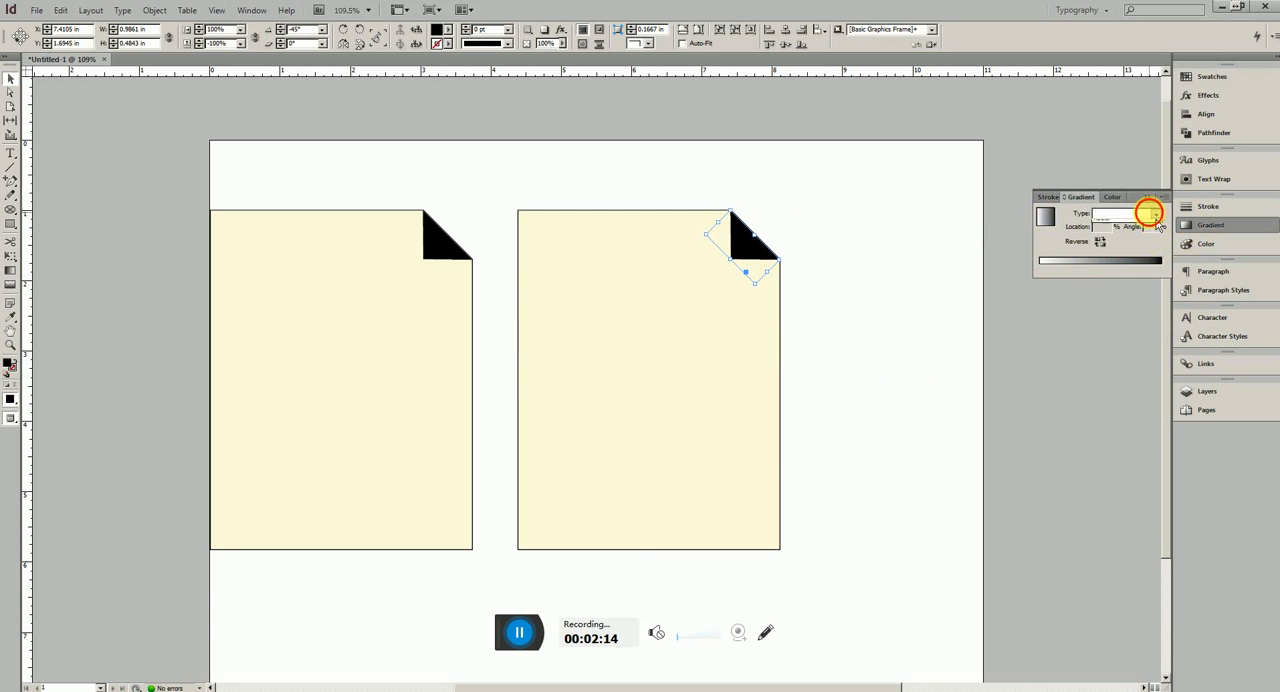
left_click(1155, 214)
left_click(1127, 226)
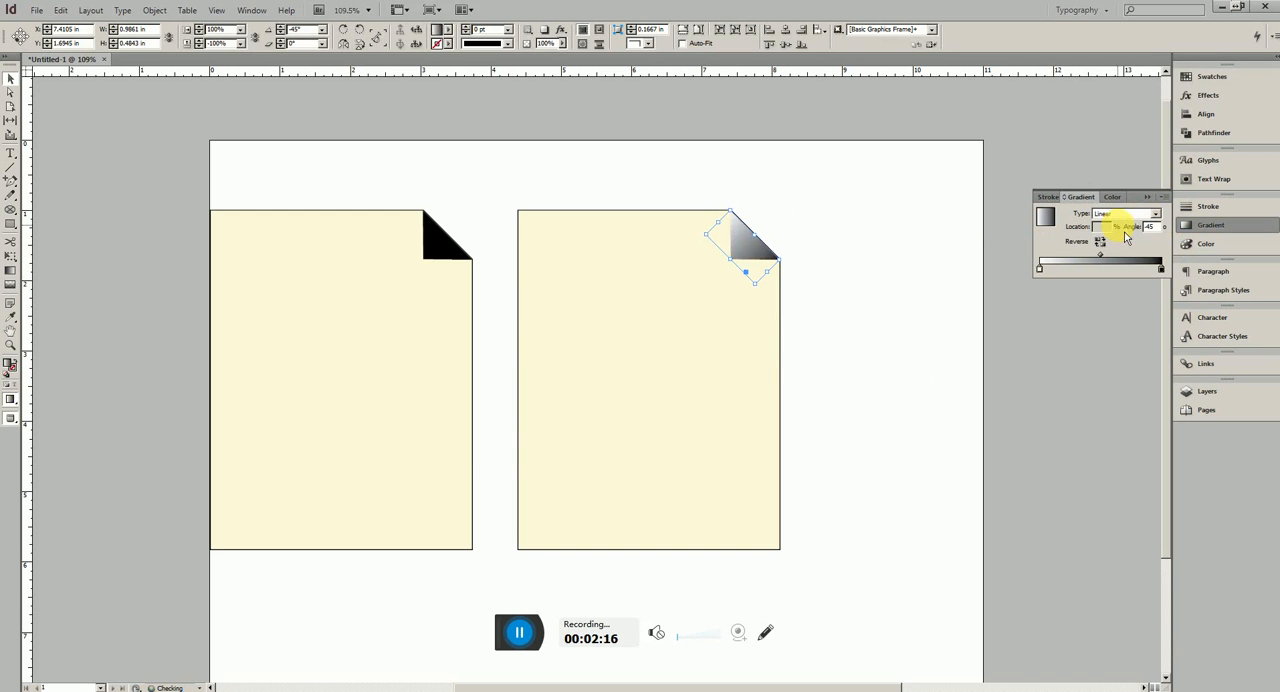
Try a gradient angle of 65° on the right page's fold triangle
double_click(1148, 226)
left_click_drag(1162, 229, 1125, 229)
type("45")
key("Return")
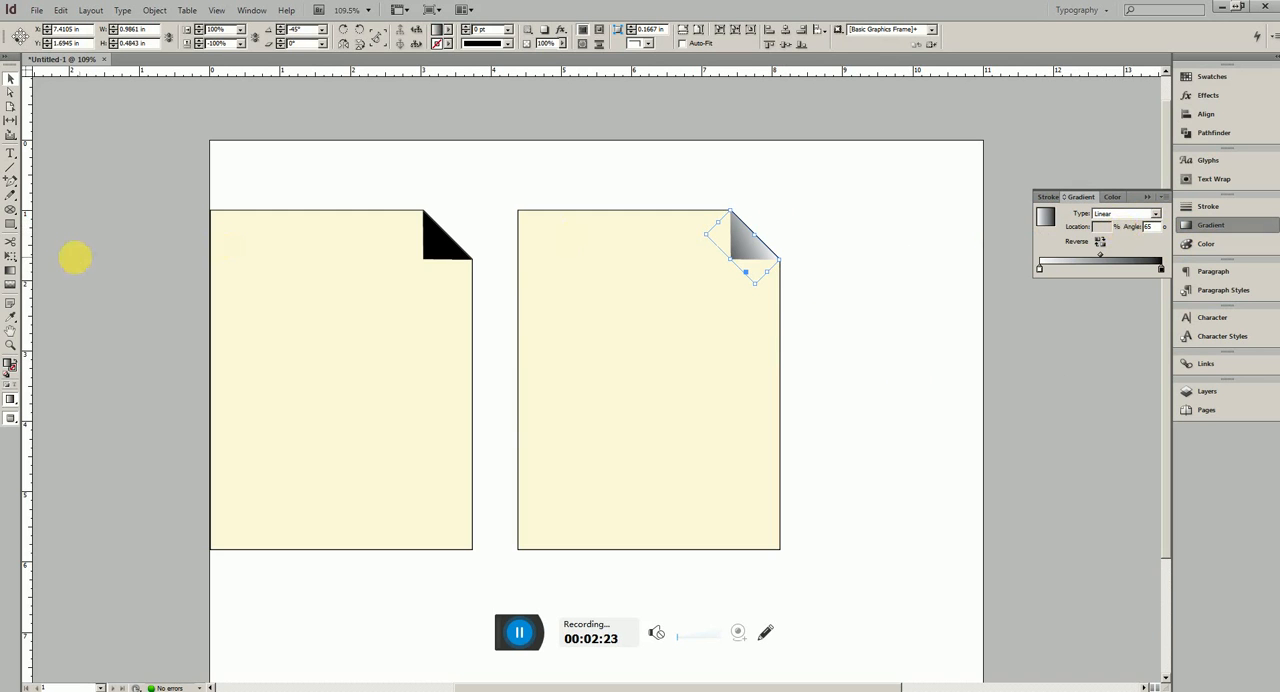
Redraw the fold's gradient diagonally so it darkens towards the slanted edge, and shift its midpoint to about 74%
left_click(11, 270)
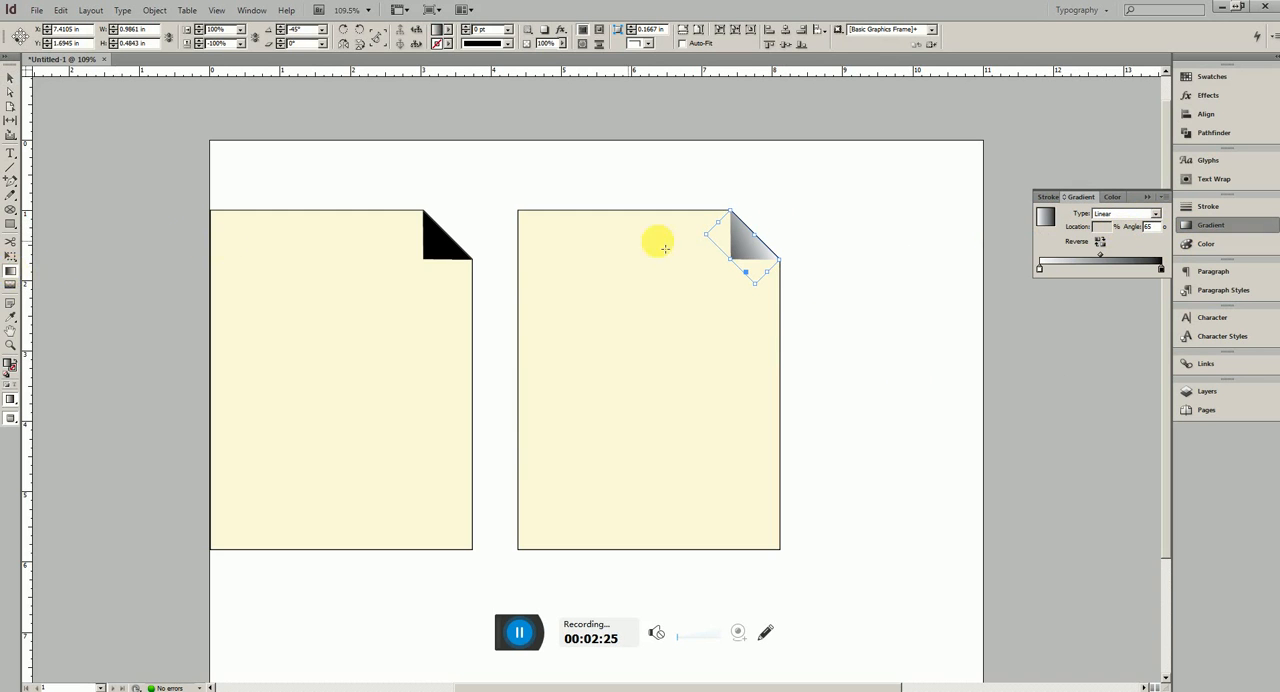
left_click_drag(741, 266, 765, 244)
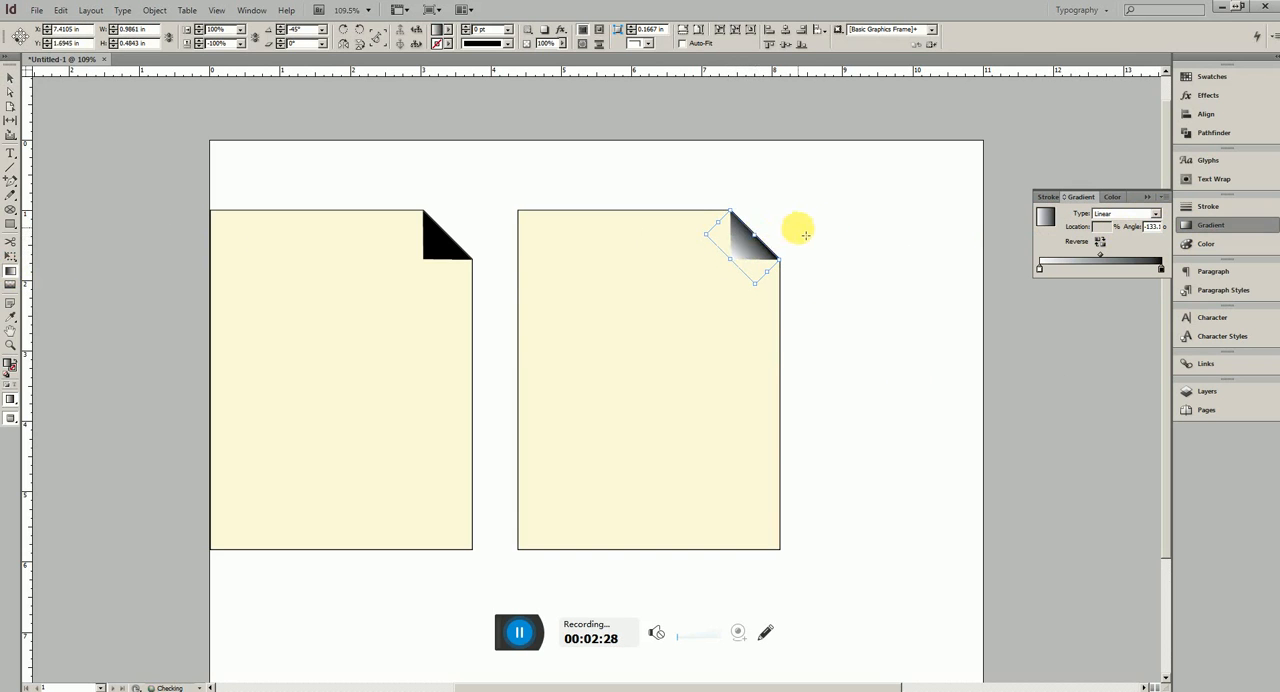
left_click(1102, 242)
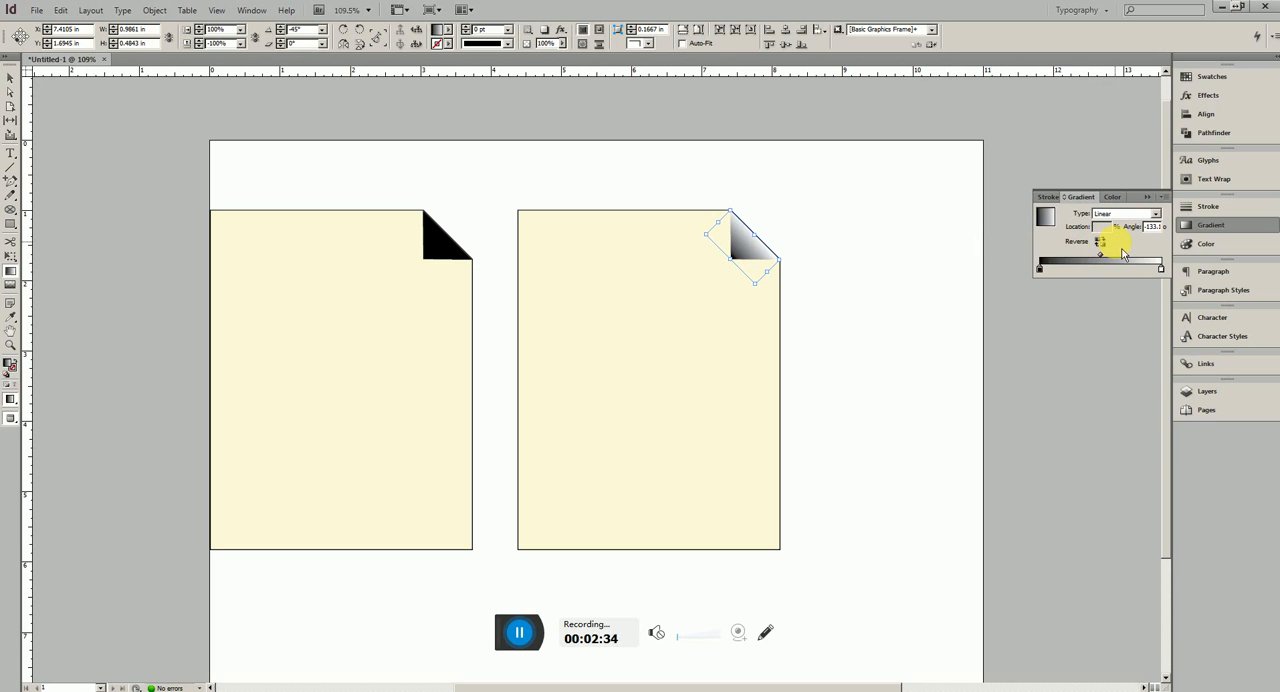
left_click(1102, 243)
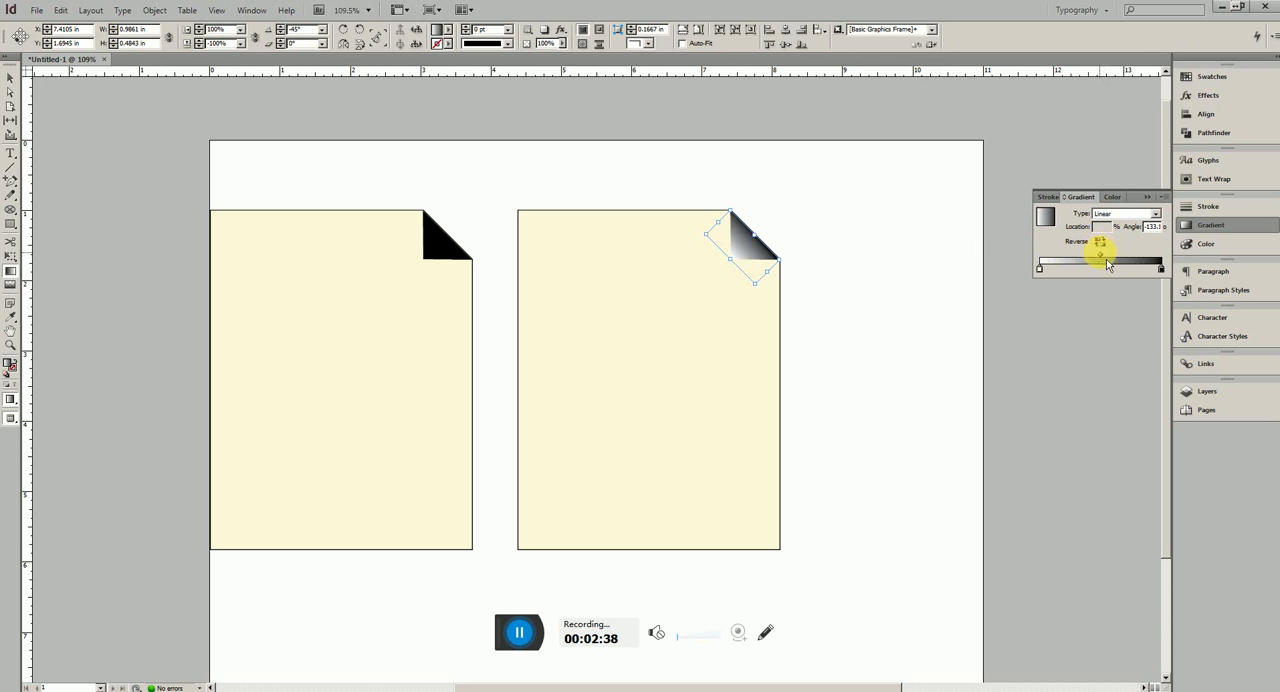
left_click_drag(1108, 265, 1136, 266)
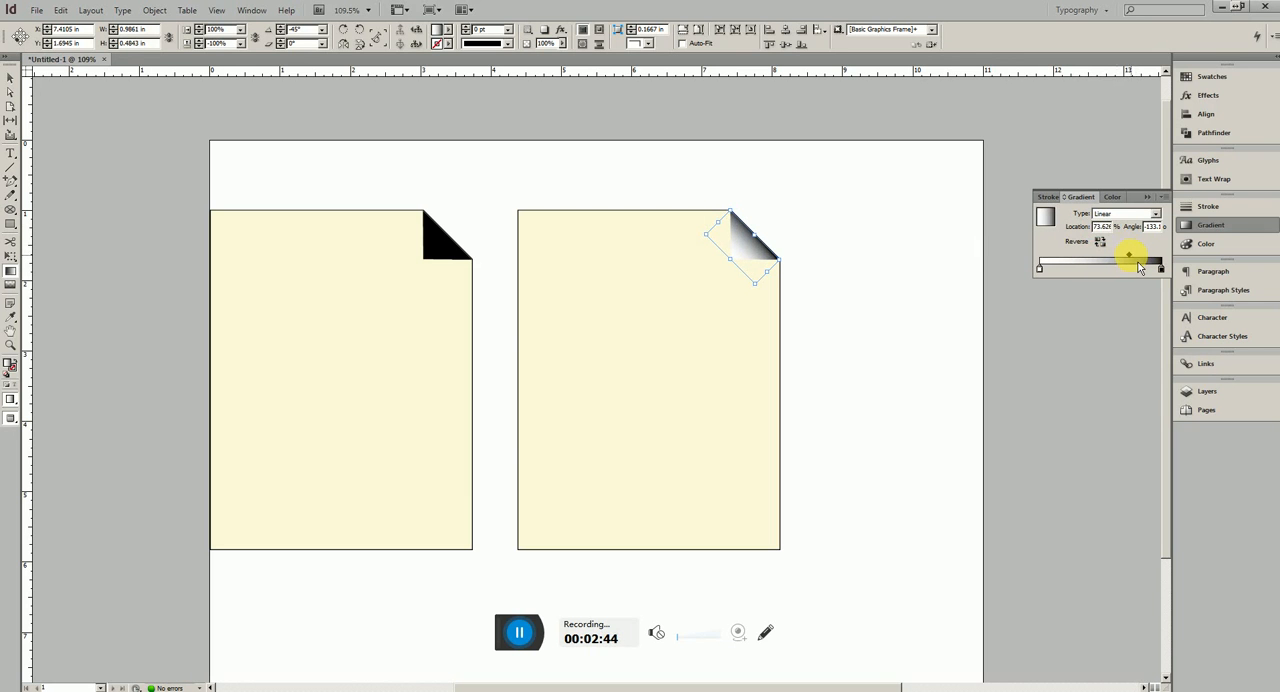
left_click_drag(1146, 226, 1178, 237)
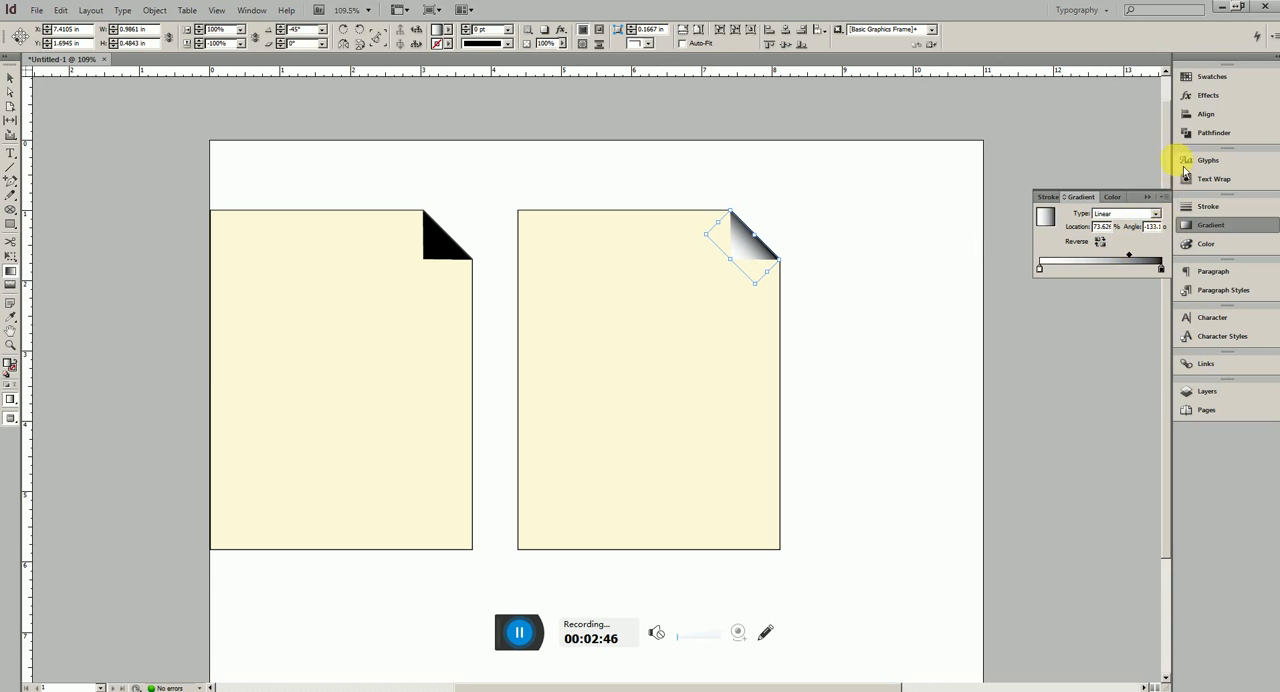
Add a Drop Shadow to the gradient fold with a 60° angle, 0.0625 in distance and 0.125 in size
left_click(1208, 100)
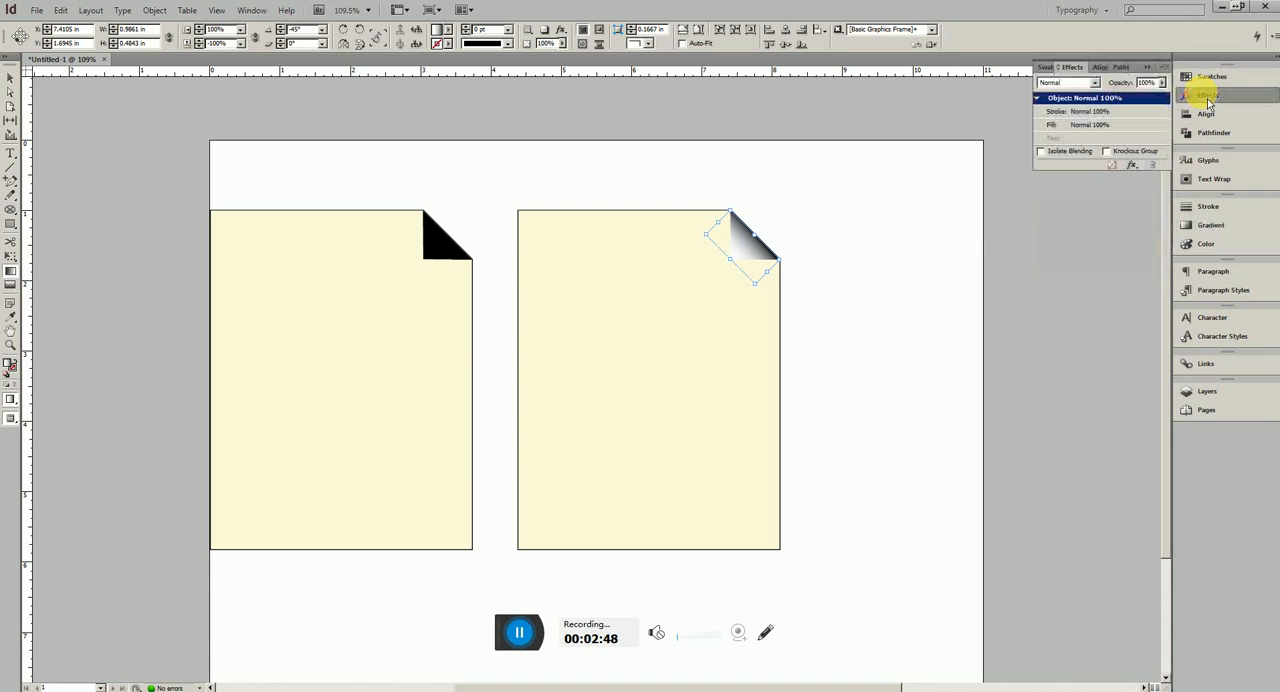
double_click(1164, 99)
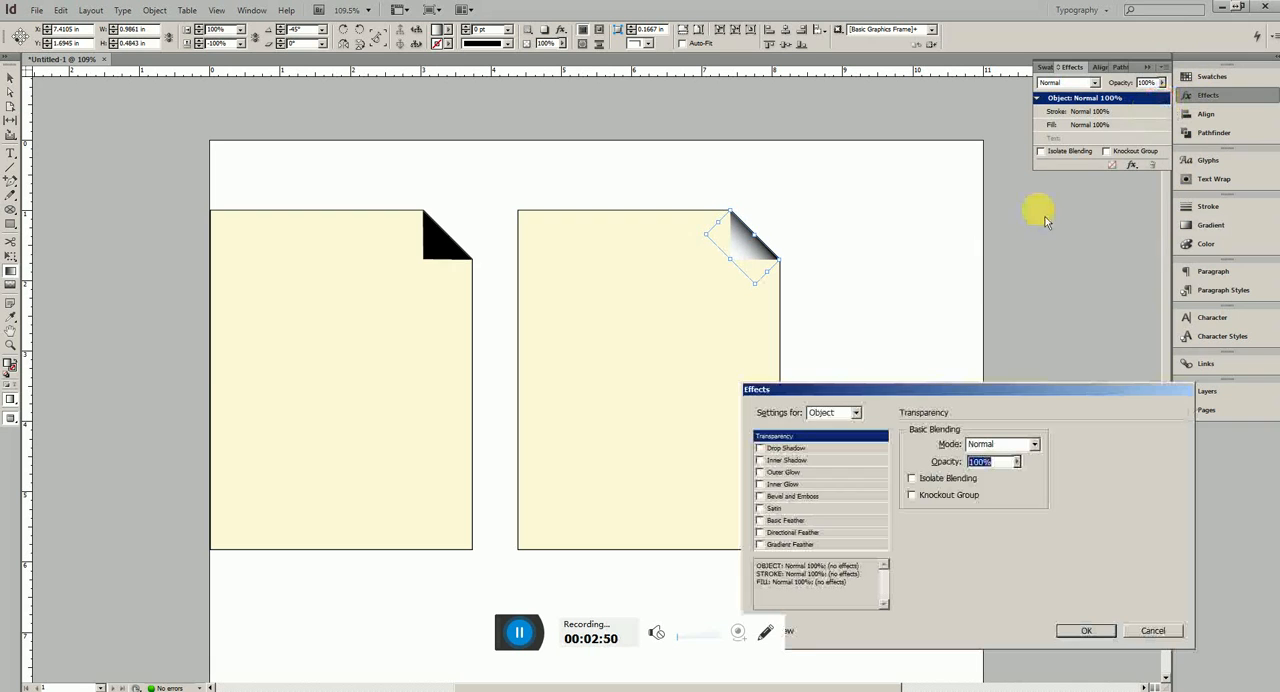
left_click(805, 450)
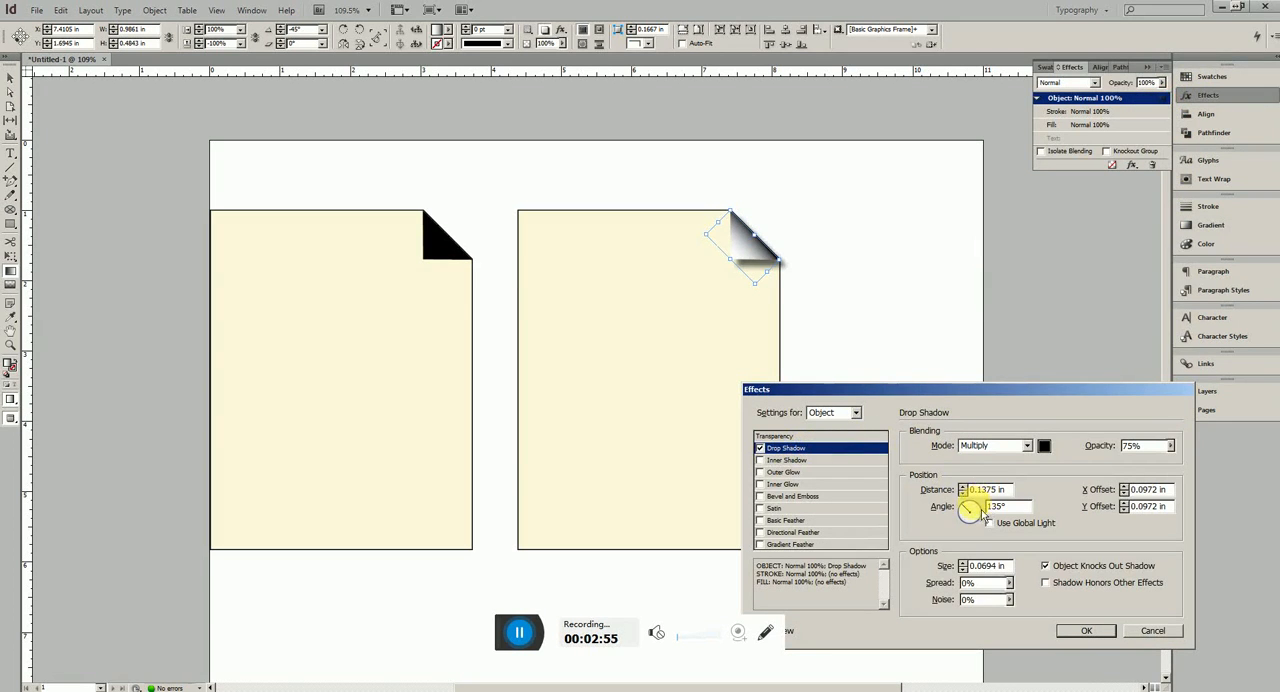
left_click_drag(984, 514, 985, 515)
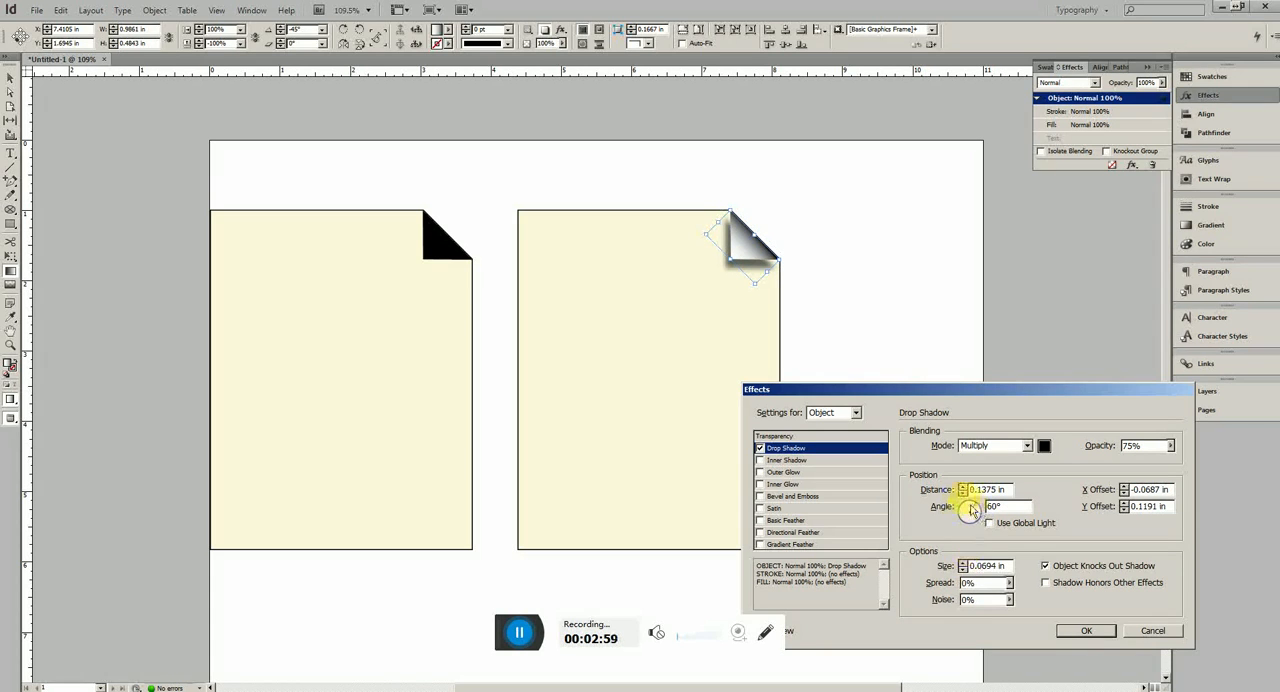
left_click(962, 493)
left_click(962, 493)
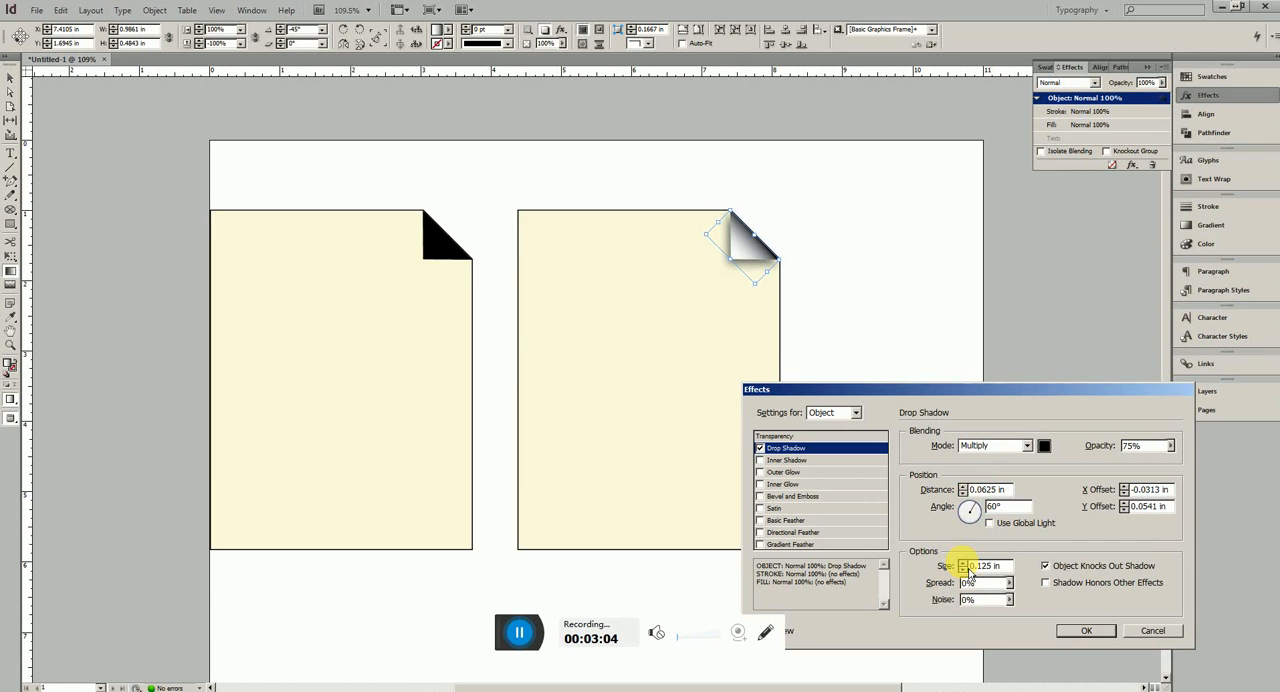
left_click(964, 566)
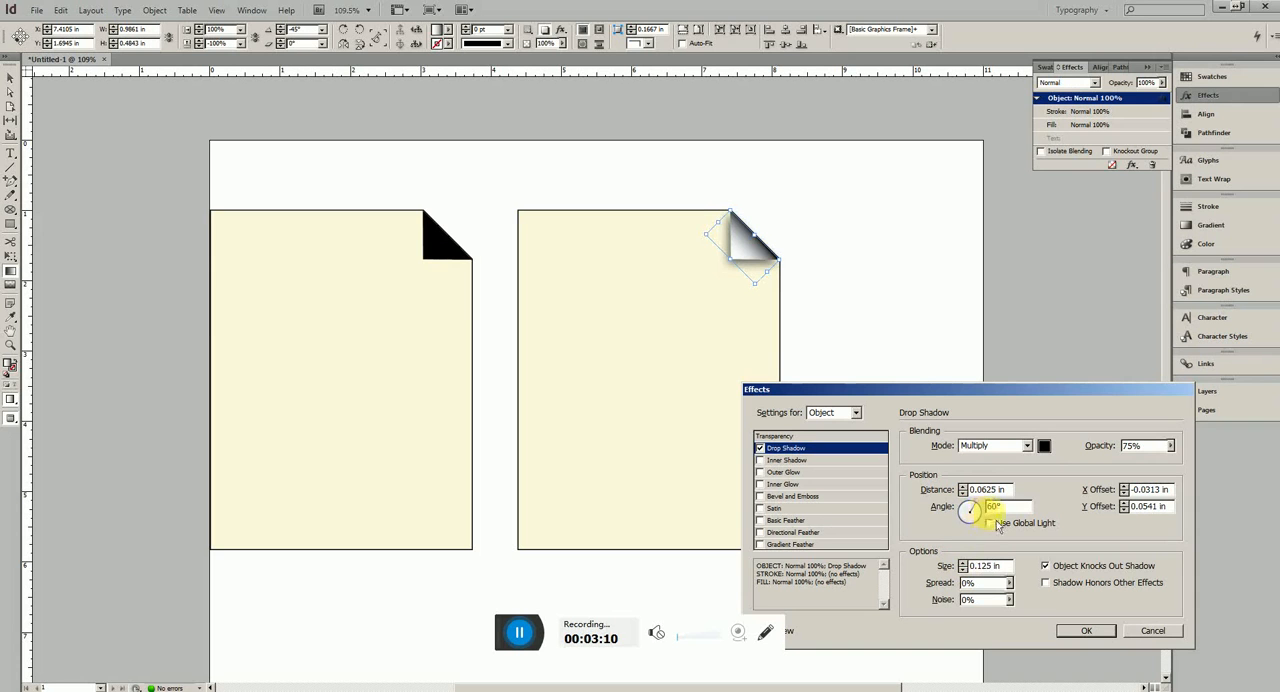
Set the fold's drop shadow opacity to 29% and change its angle to about 69°
left_click(1170, 446)
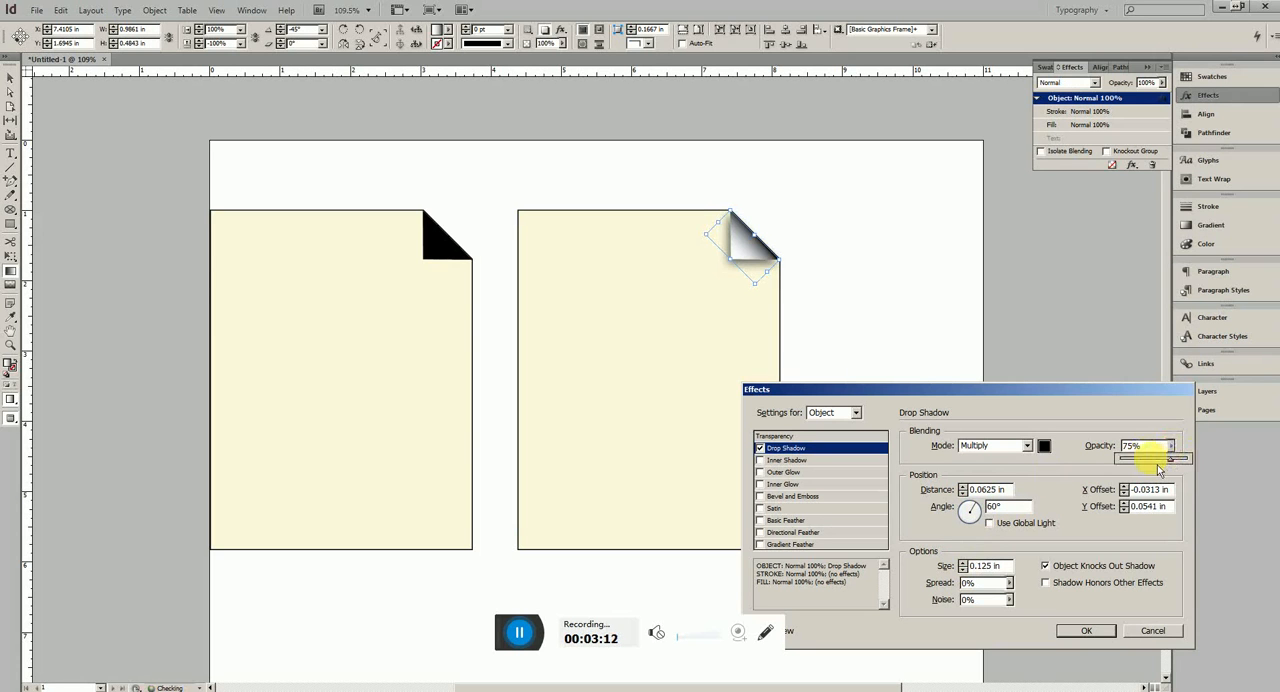
left_click(1142, 459)
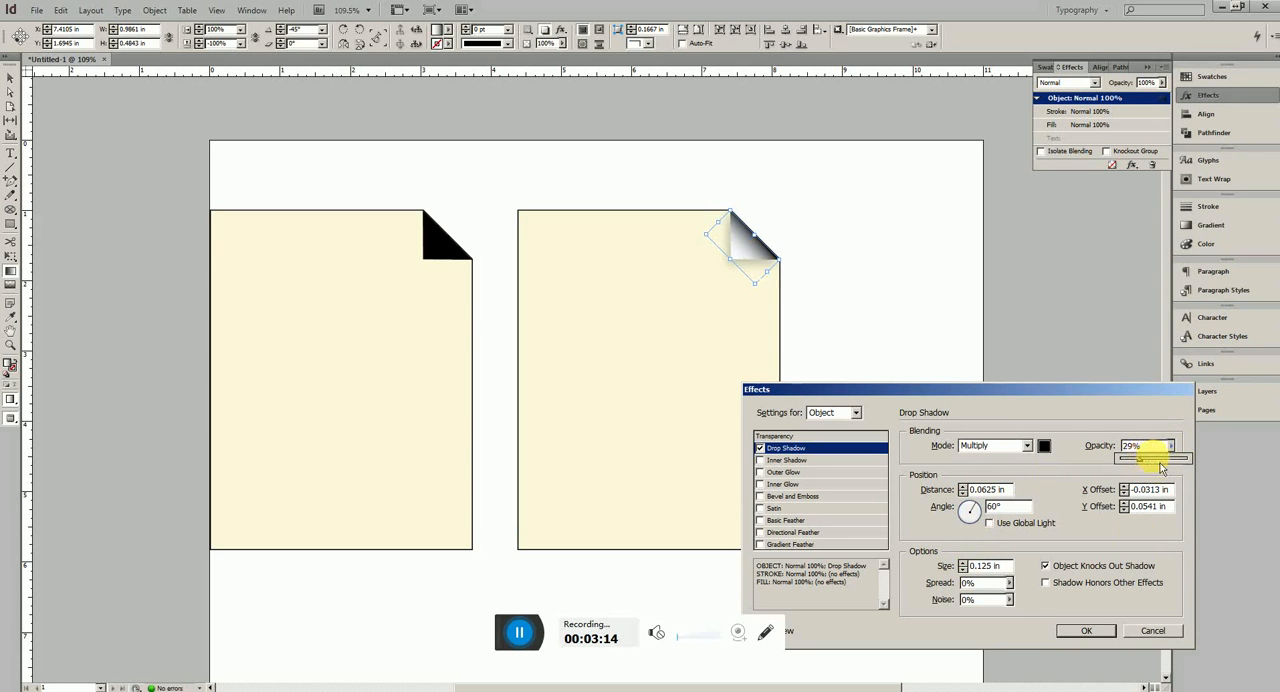
left_click(1100, 634)
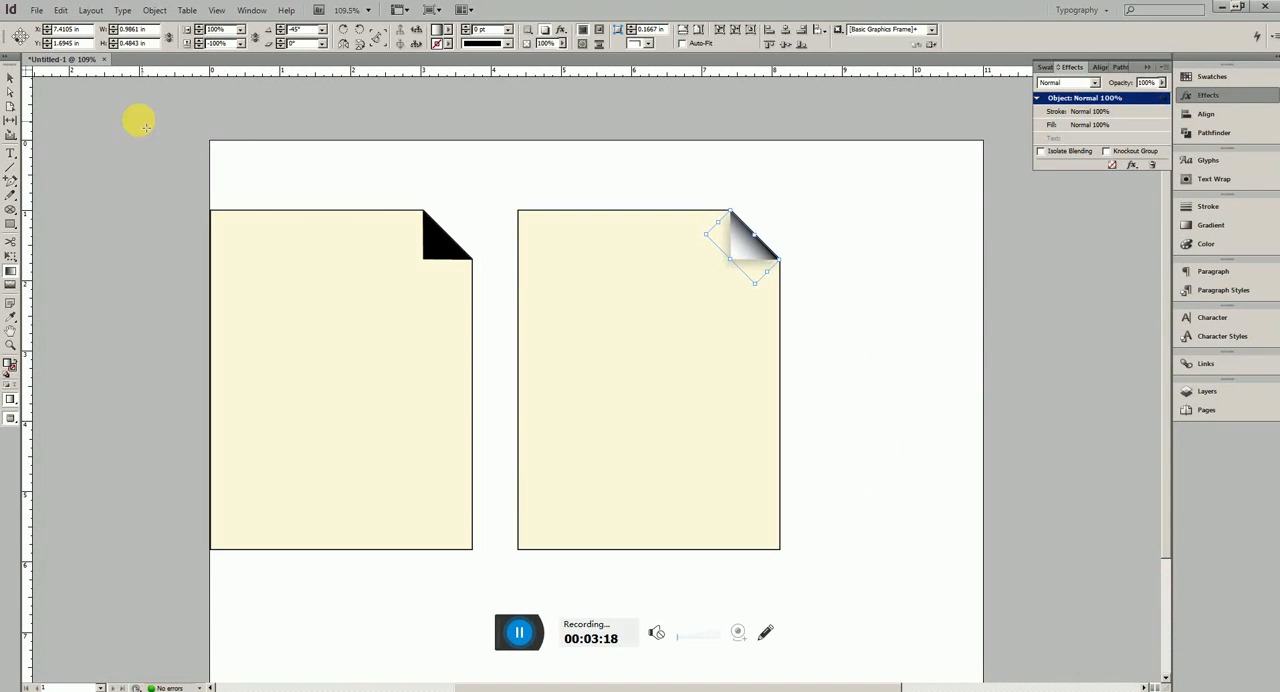
double_click(1164, 97)
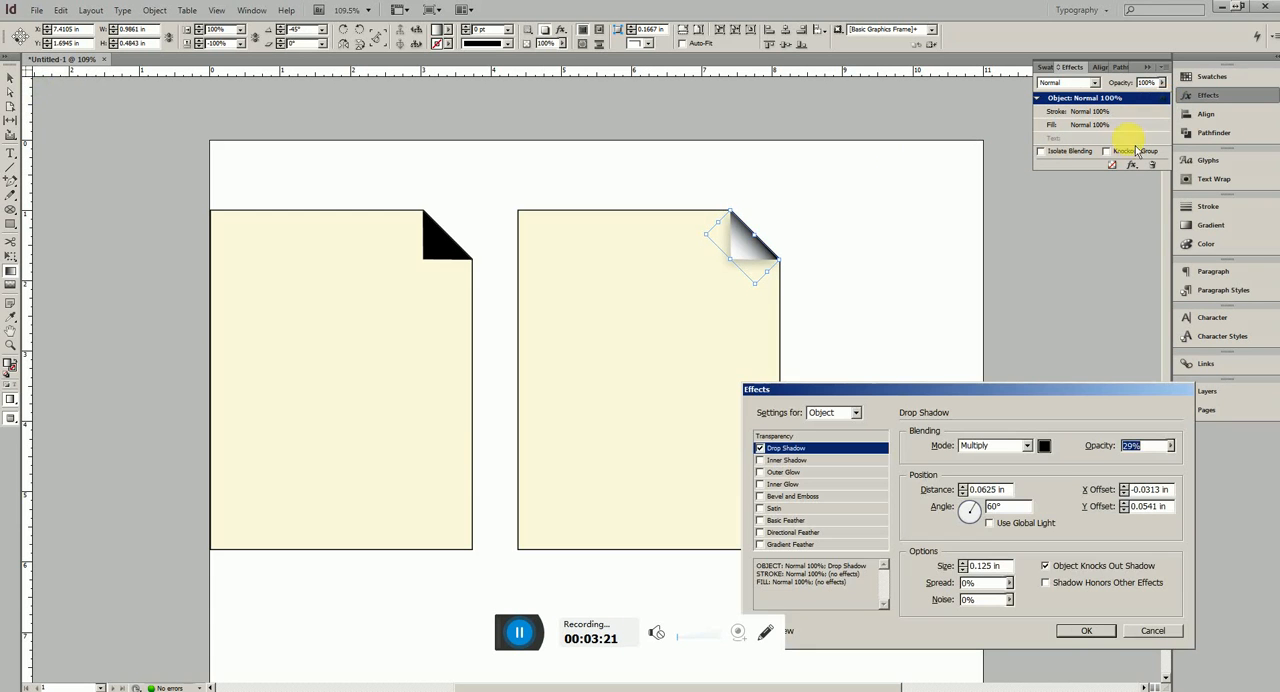
left_click(978, 510)
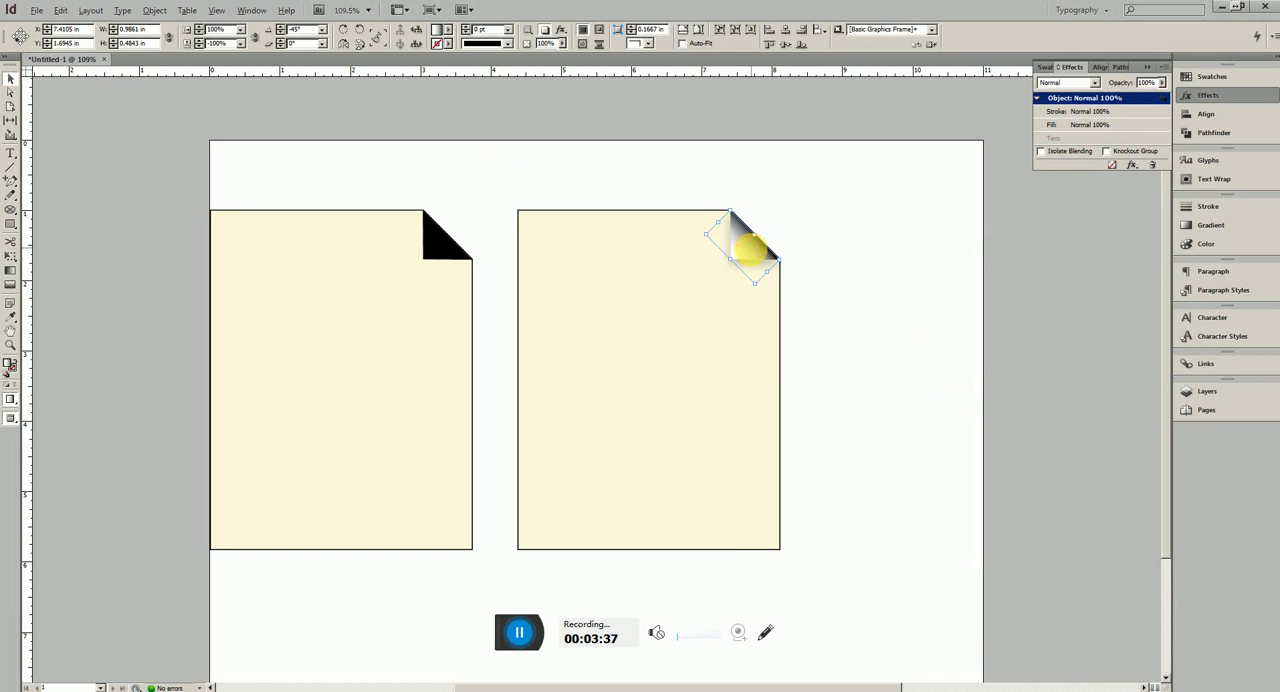
Duplicate the gradient fold slightly down and to the left, and fill the copy solid black without a stroke
left_click_drag(750, 248, 741, 267)
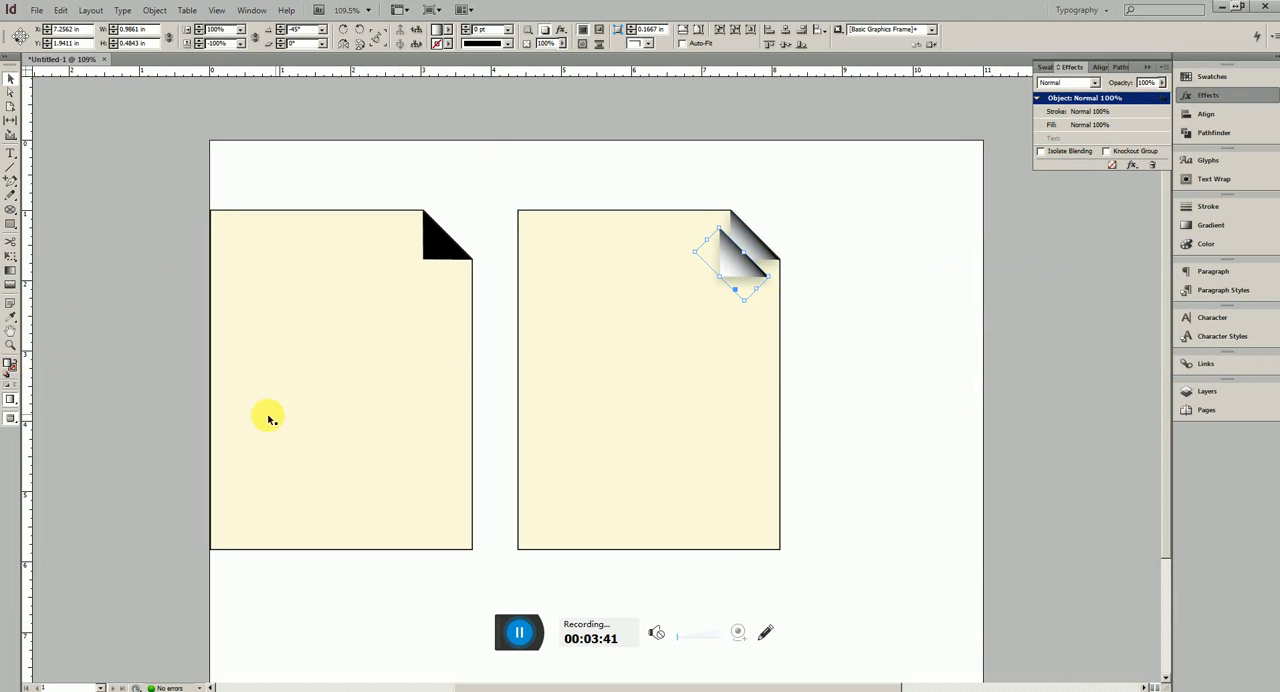
left_click(7, 375)
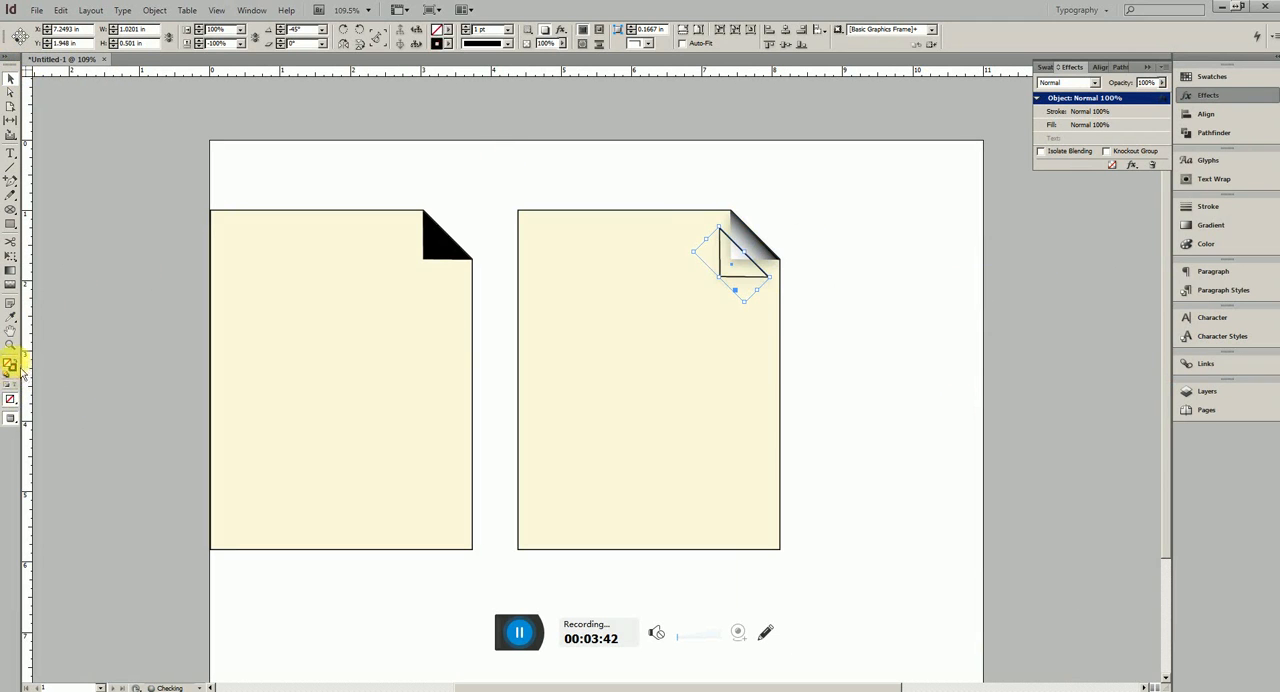
left_click(15, 362)
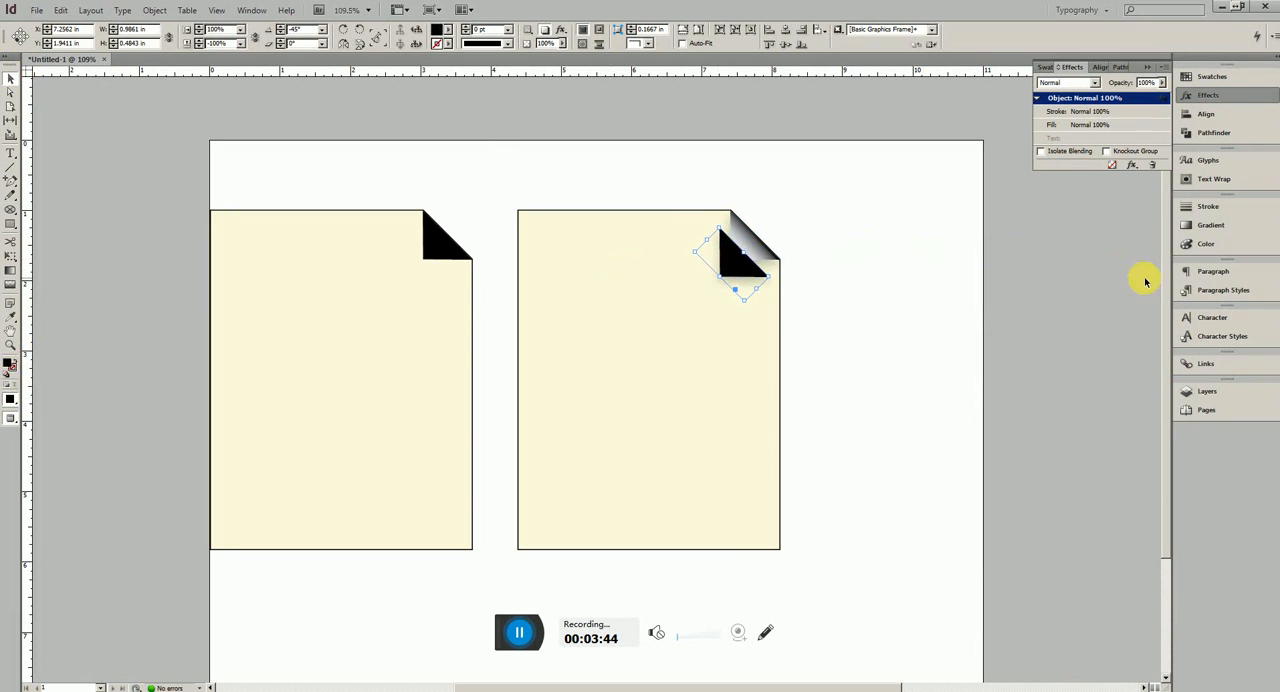
Set the black copy's opacity to 18% and place it behind the gradient fold
left_click(1162, 82)
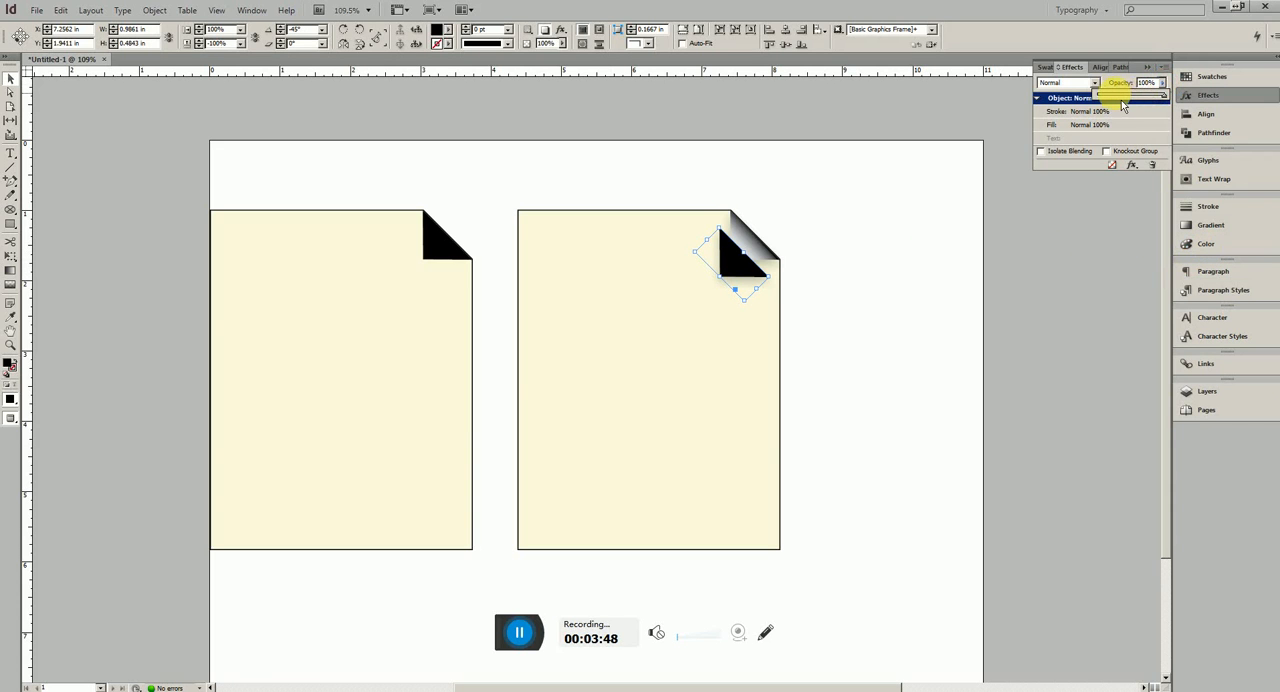
left_click_drag(1117, 104, 1117, 104)
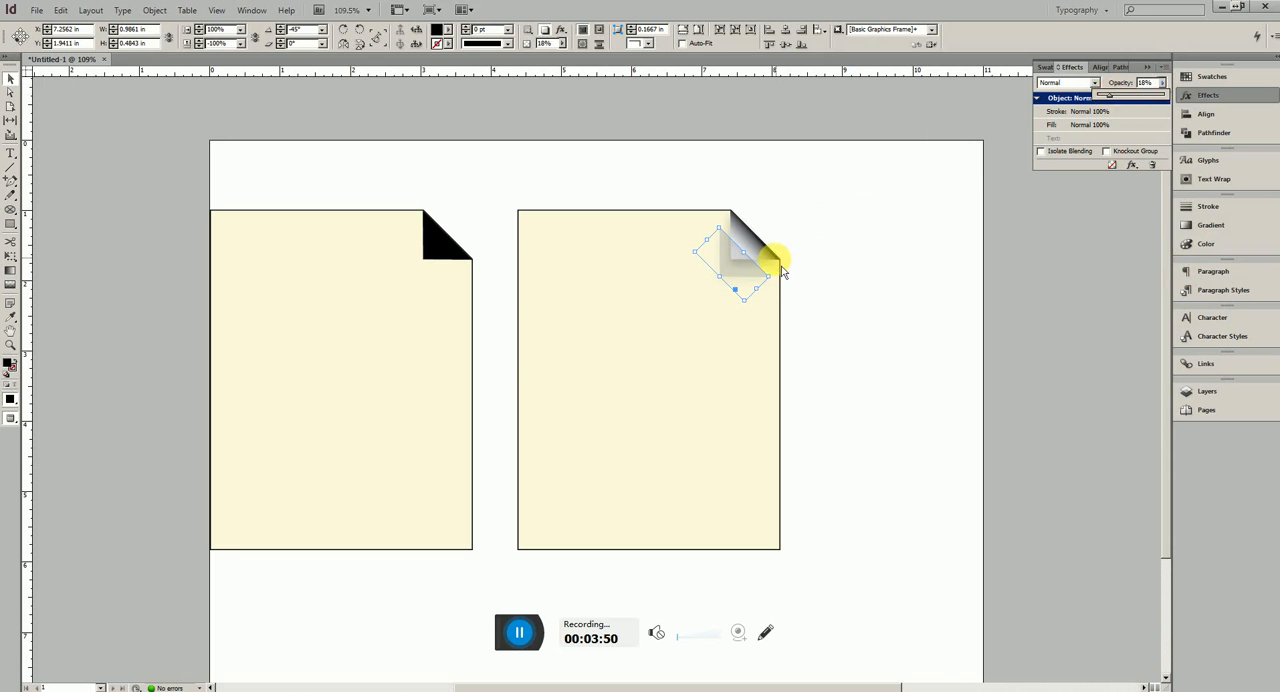
left_click(750, 275)
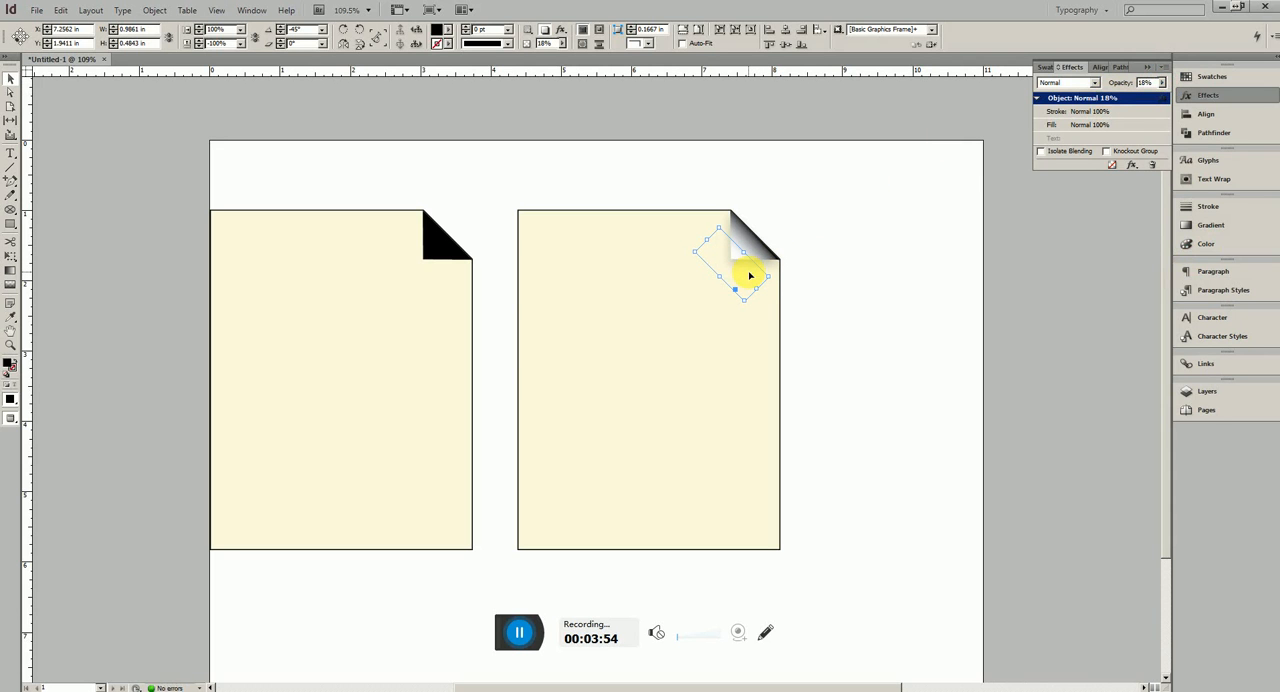
Nudge the translucent black copy up and right until its diagonal edge lines up with the gradient fold's
key("Up")
key("Up")
key("Up")
key("Up")
key("Up")
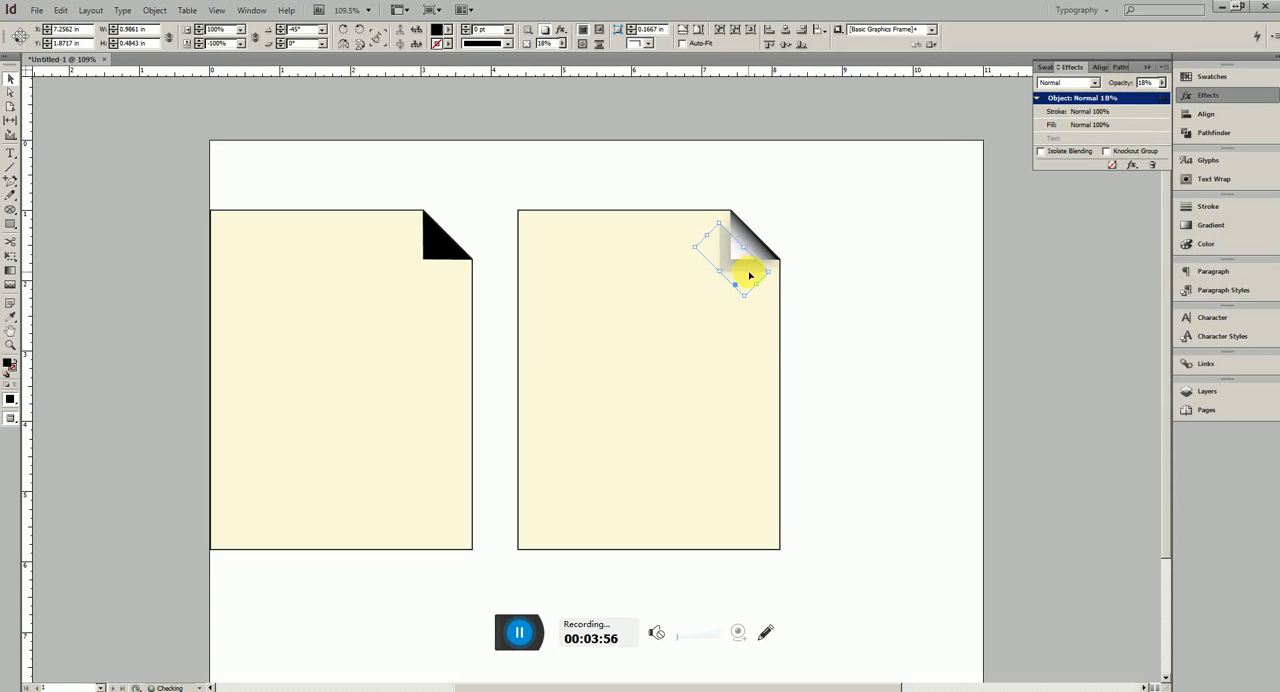
key("Right")
key("Right")
key("Right")
key("Right")
key("Right")
key("Right")
key("Right")
key("Right")
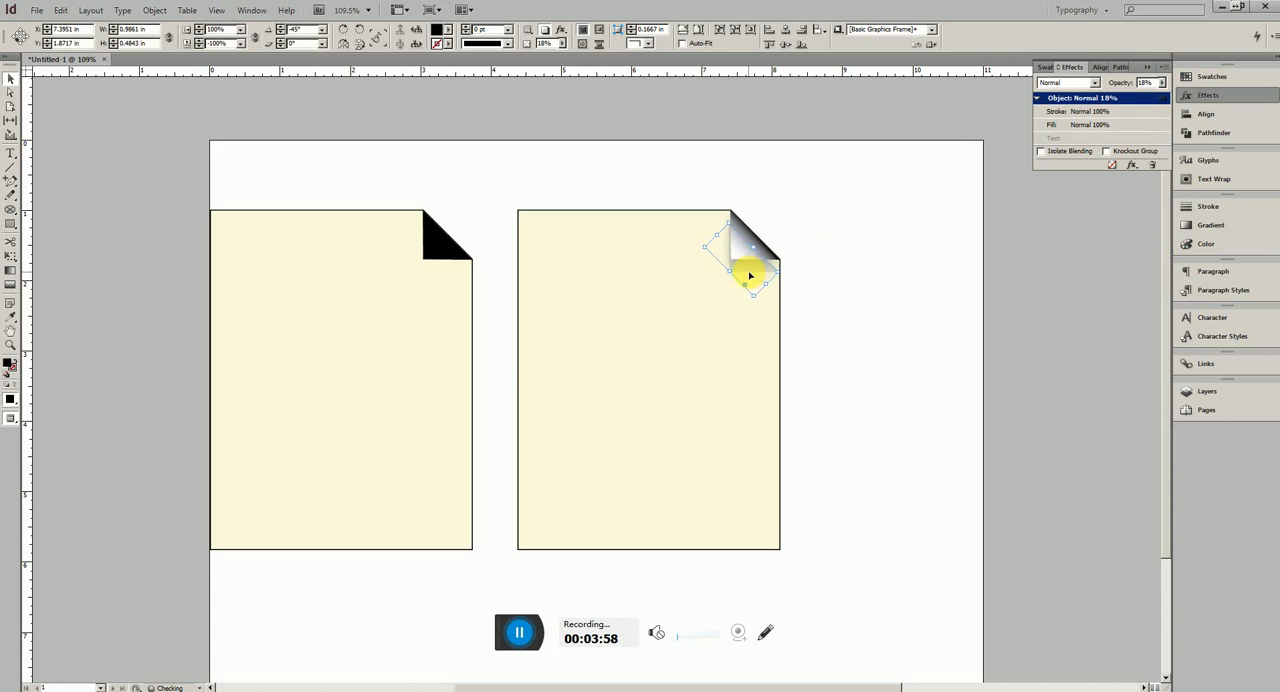
key("Up")
key("Up")
key("Up")
key("Up")
key("Up")
key("Up")
key("Up")
key("Up")
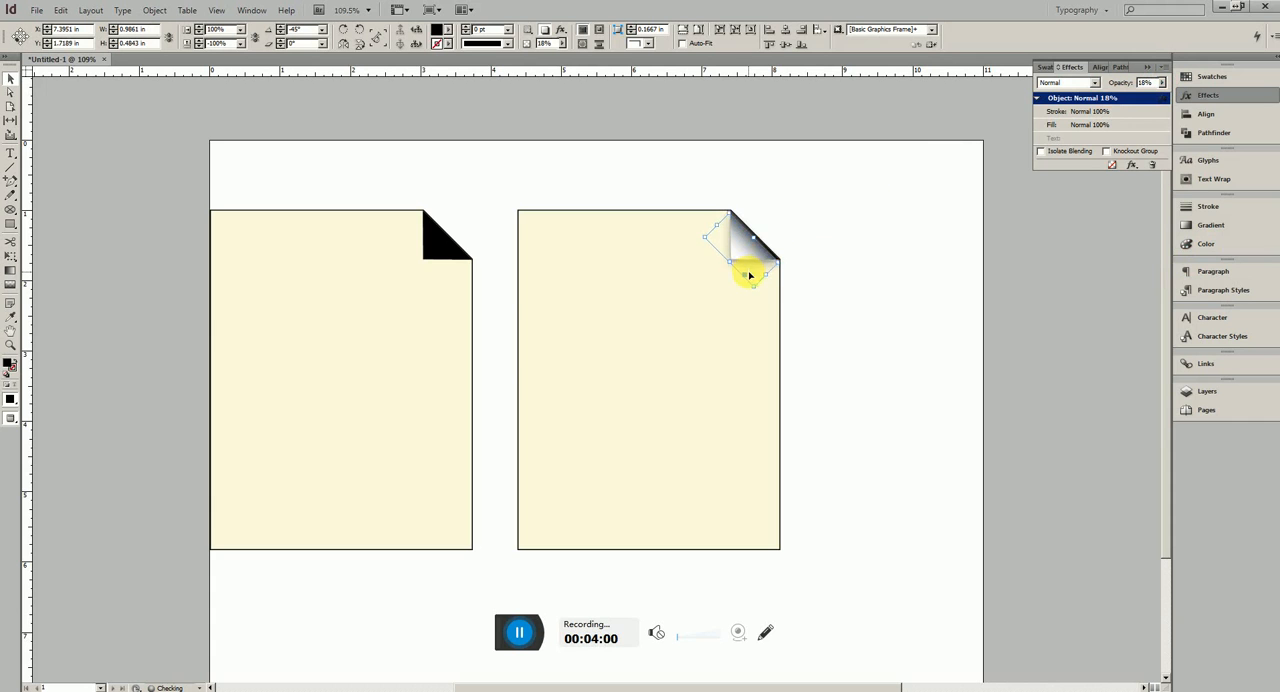
key("Up")
key("Right")
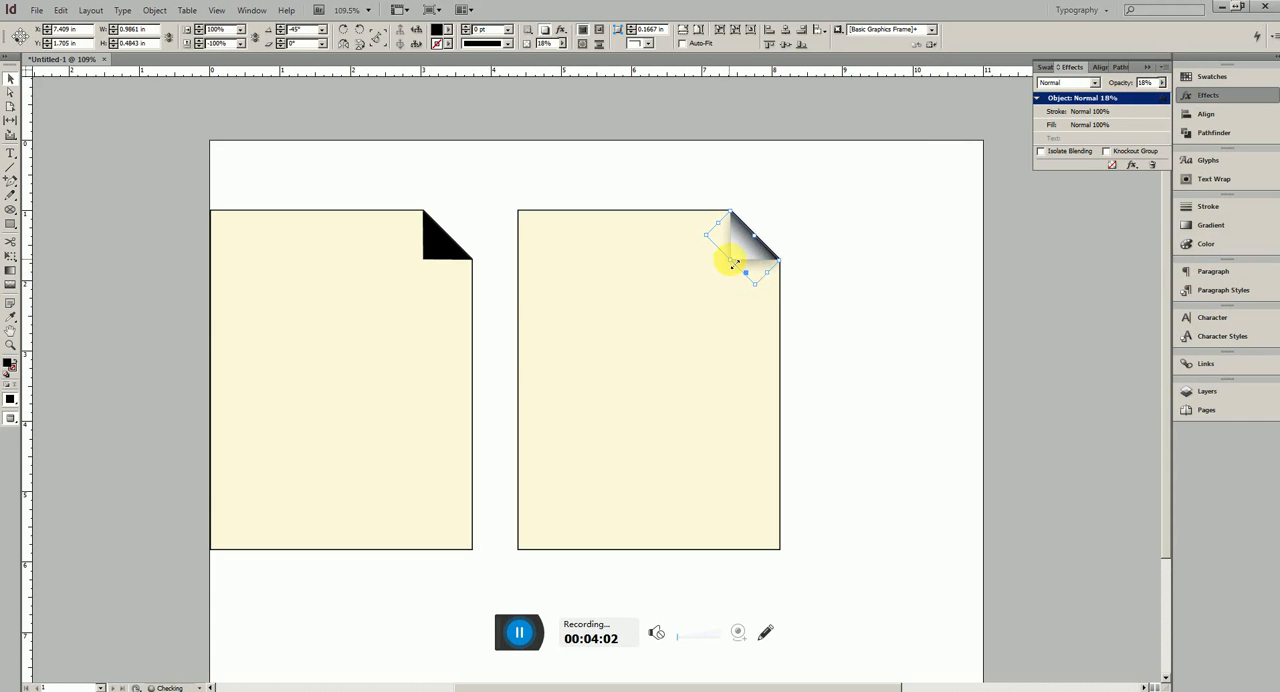
Stretch the black copy slightly past the fold's inner corner to about 0.52 in high, and set its opacity to 11%
left_click_drag(731, 260, 725, 265)
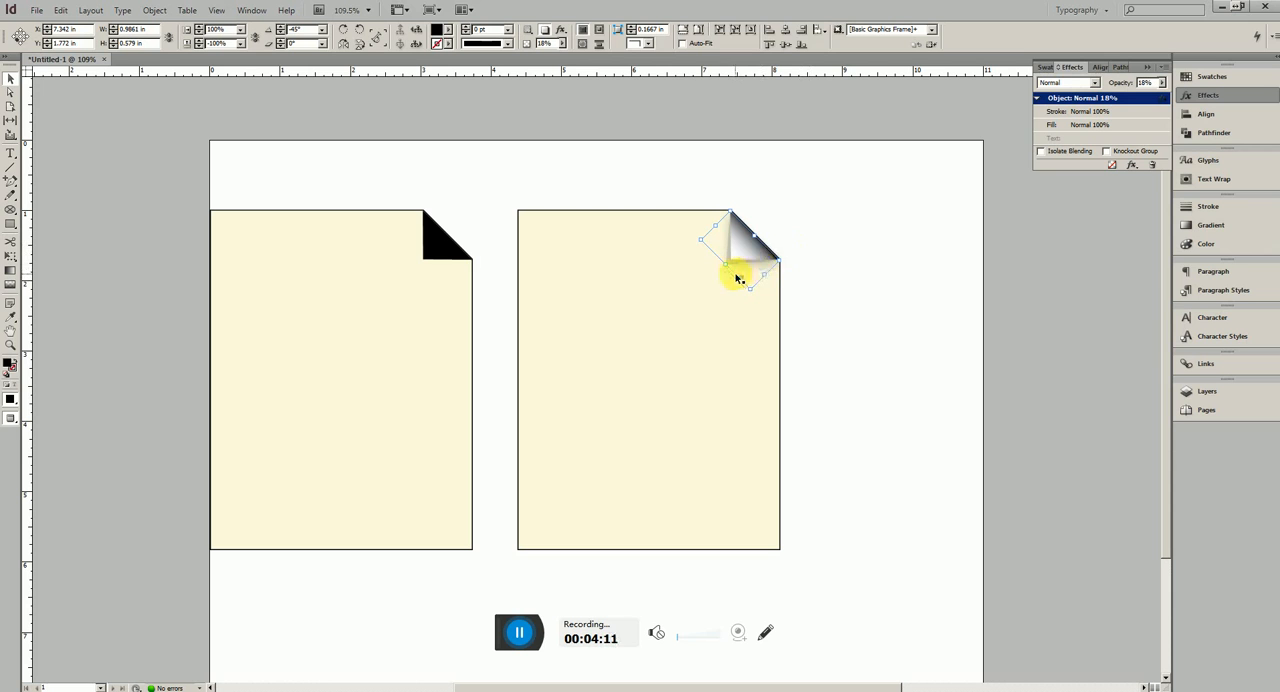
mouse_move(731, 268)
left_mouse_down()
mouse_move(728, 257)
mouse_move(735, 268)
left_mouse_up()
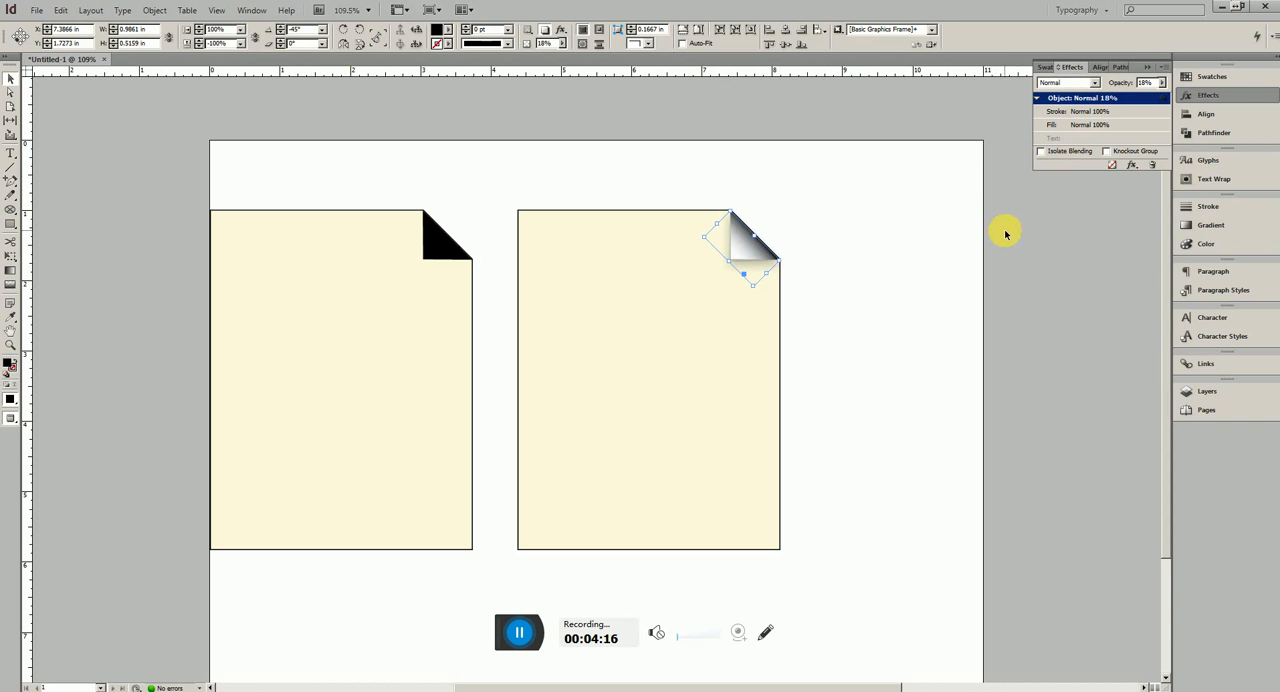
left_click_drag(1161, 82, 1165, 104)
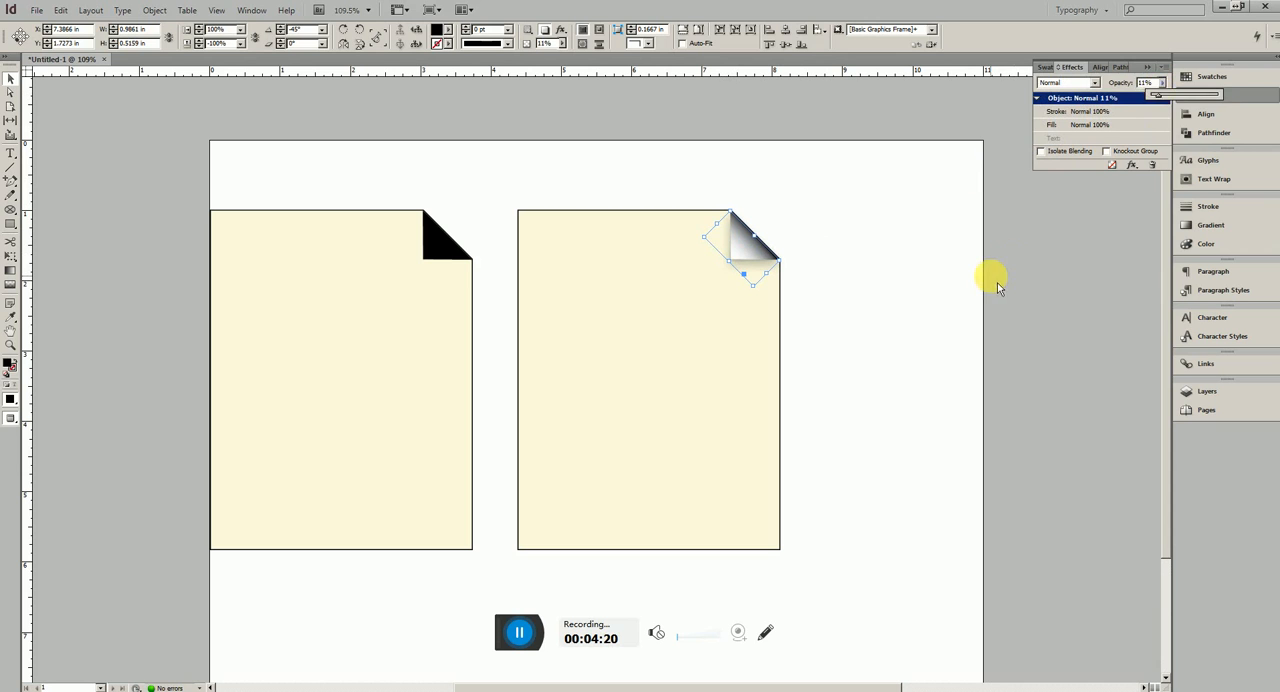
Recolor the right page's fill to a light grey, with yellow at 0% and black at 6%
left_click(954, 299)
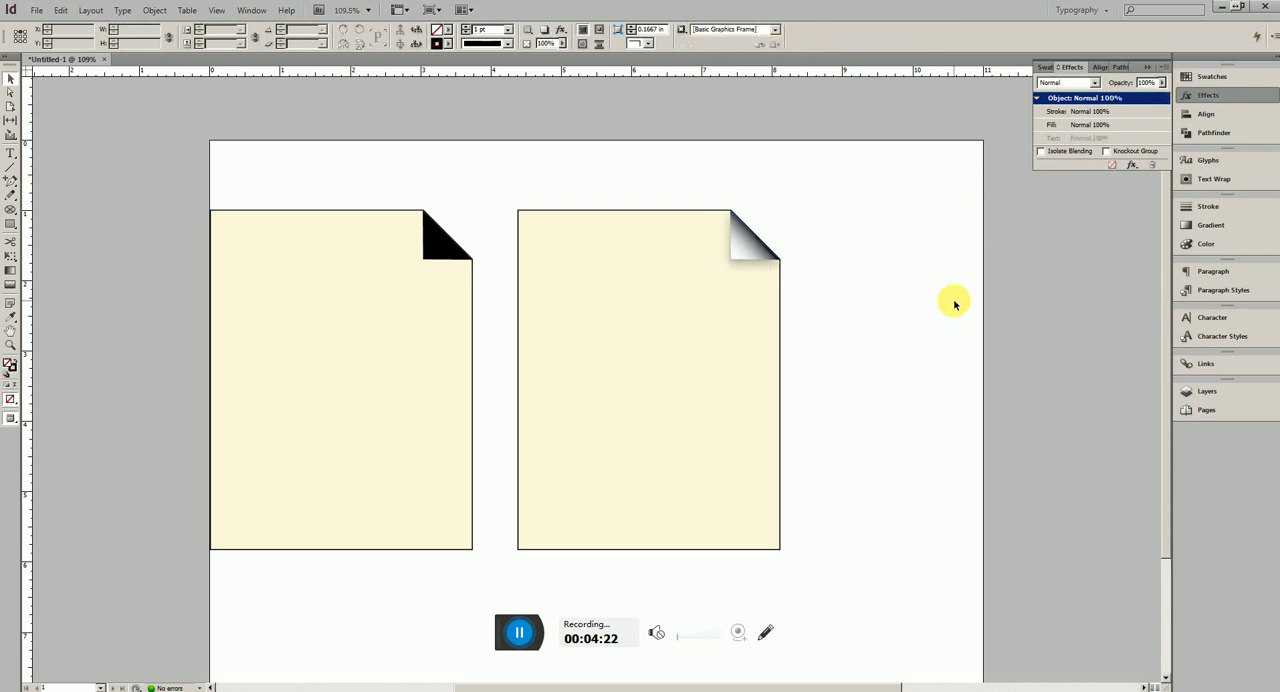
left_click(736, 388)
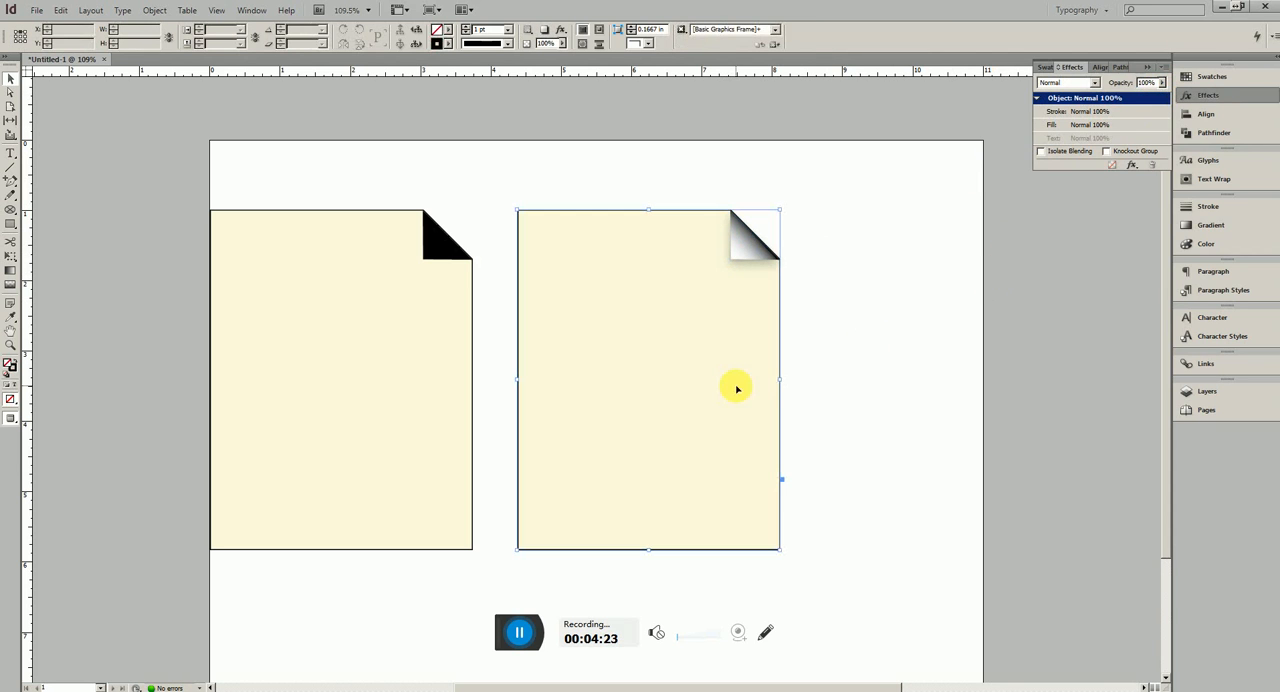
left_click(1195, 244)
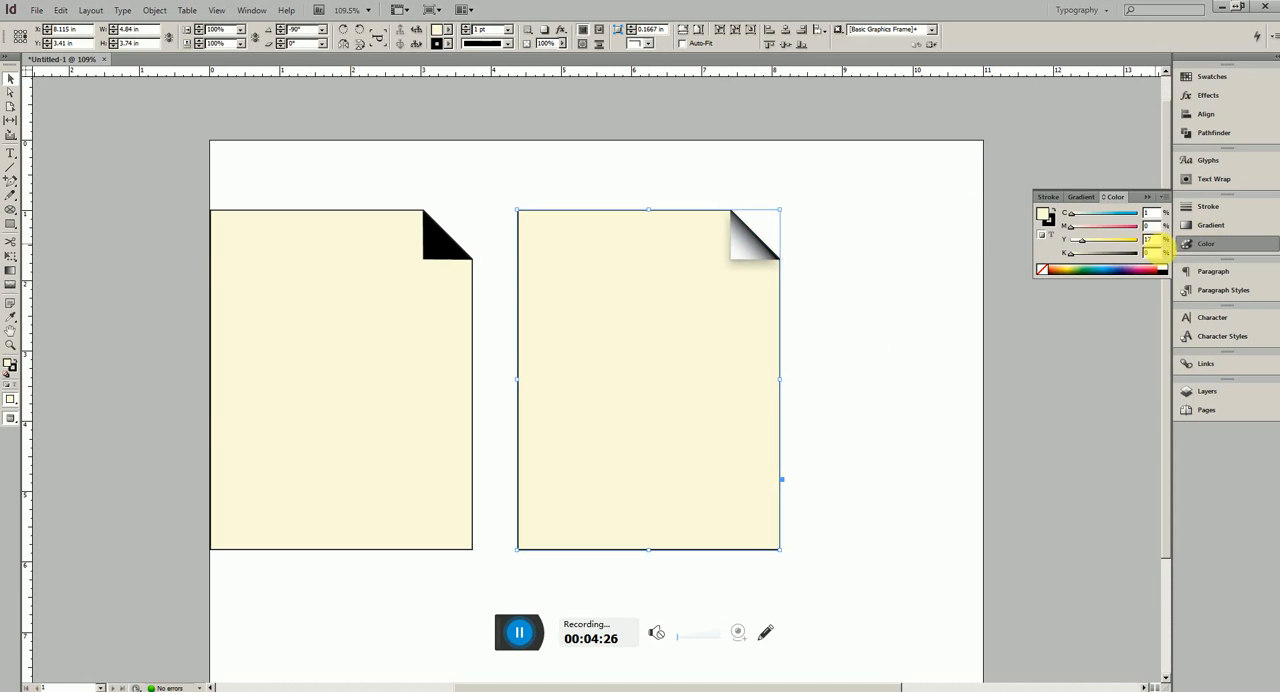
left_click(1073, 253)
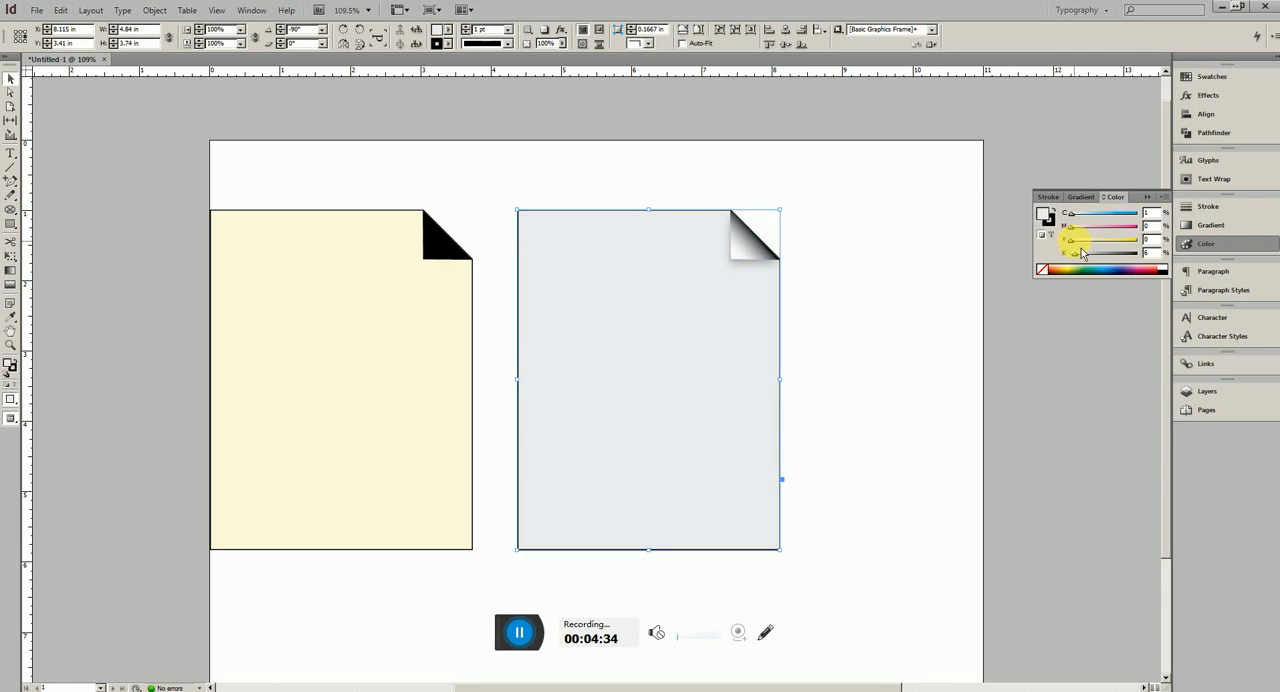
left_click(864, 357)
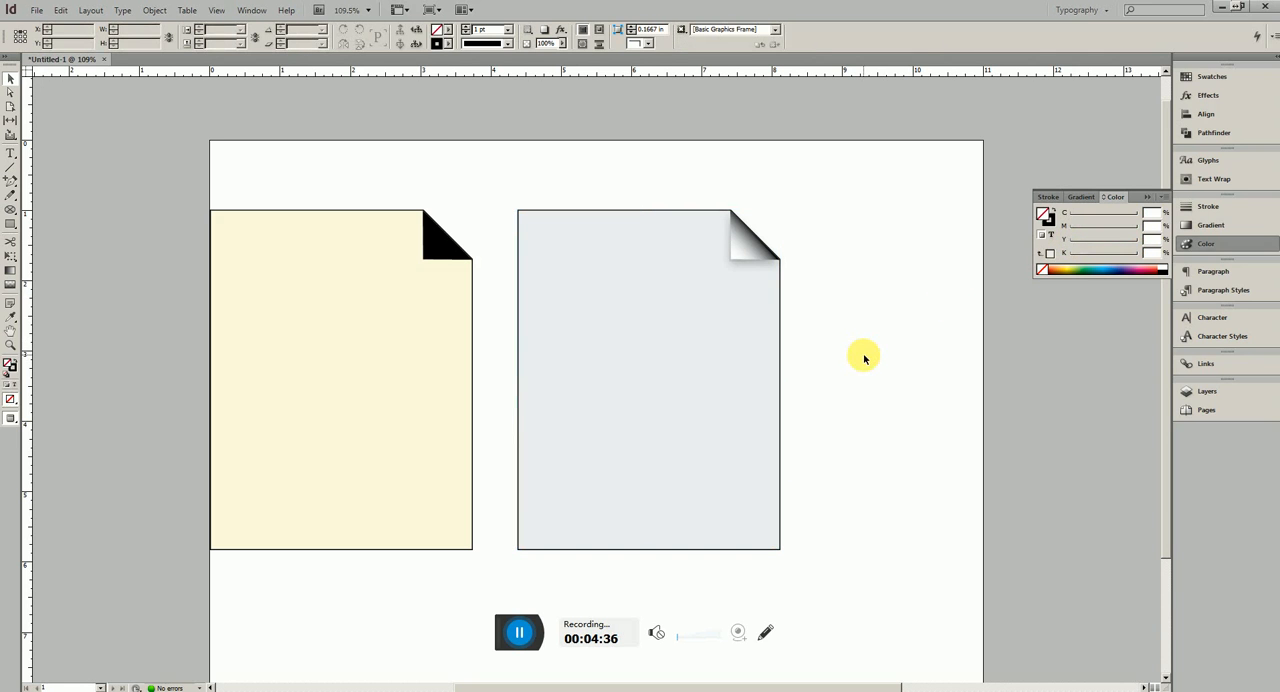
Shift both pages and their folds together about 1.56 in to the right to centre them on the document page
left_click_drag(898, 499, 340, 160)
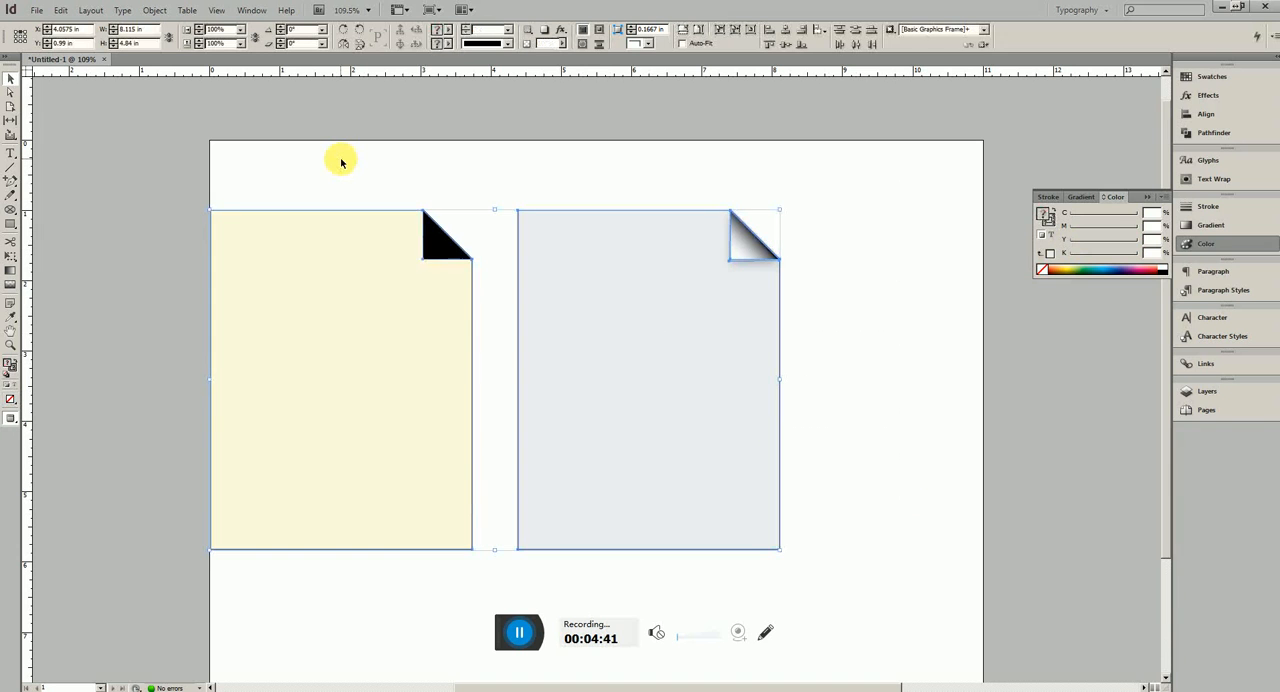
key("shift+Right")
key("shift+Right")
key("shift+Right")
key("shift+Right")
key("shift+Right")
key("shift+Right")
key("shift+Right")
key("shift+Right")
key("shift+Right")
key("shift+Right")
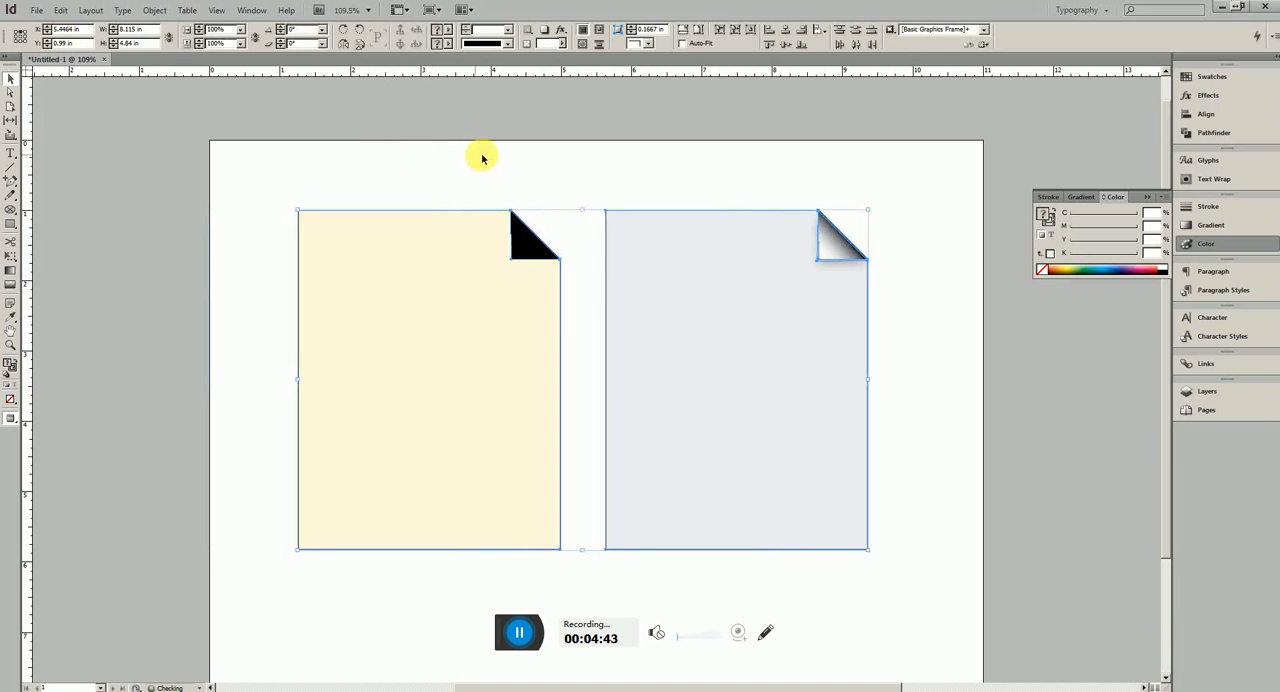
key("shift+Right")
key("shift+Right")
key("shift+Right")
left_click(576, 182)
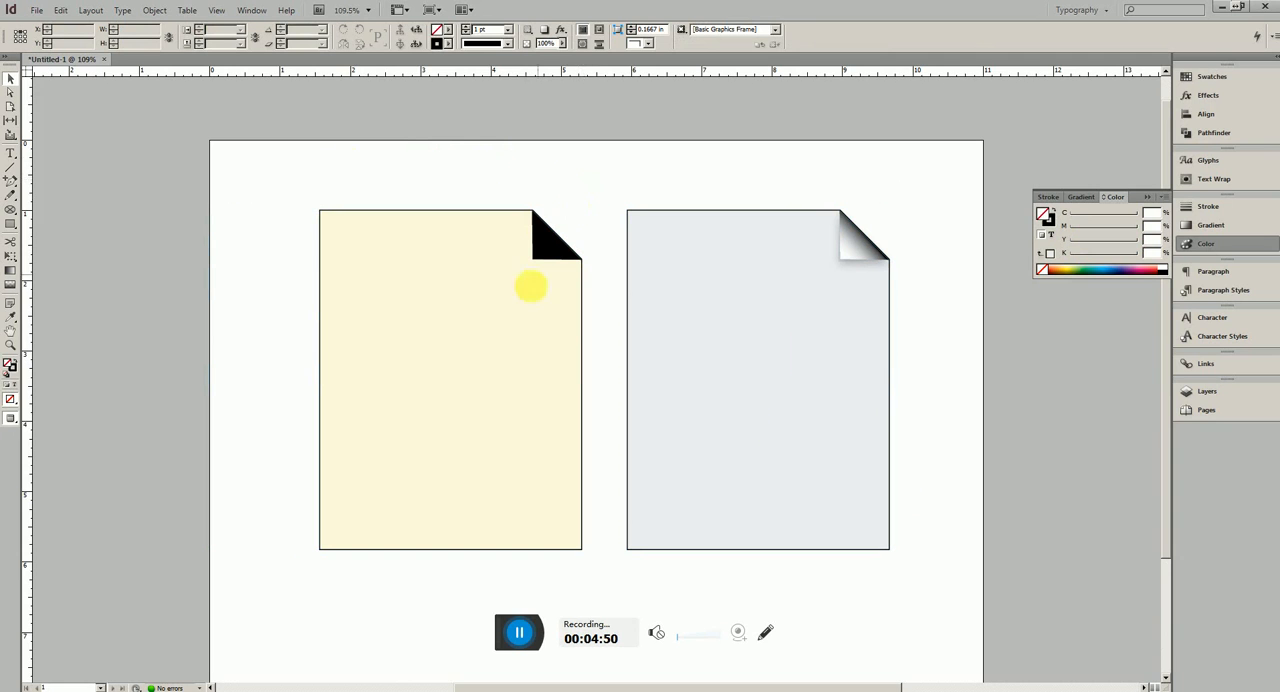
Switch to the CORNER DOWN.pdf reference in Adobe Acrobat Pro, view its folded-page artwork, and return to the InDesign drawing
left_click(486, 632)
key("alt+Tab")
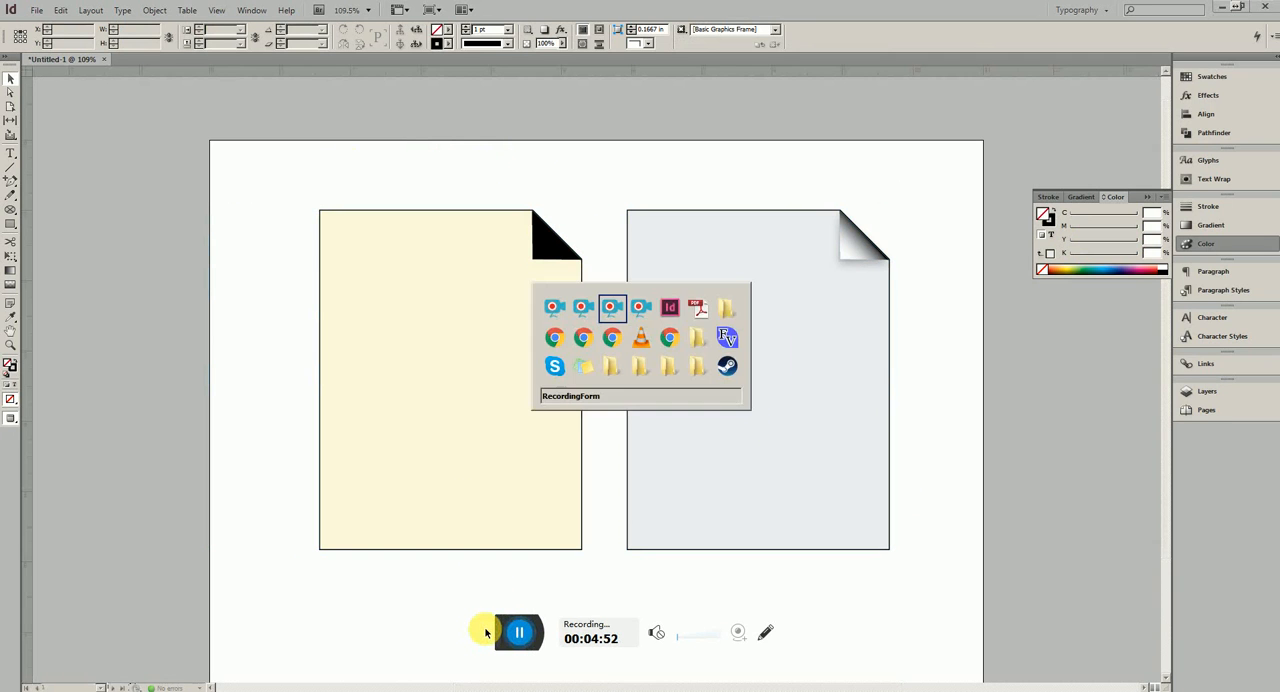
key("alt+Tab")
key("alt+Tab")
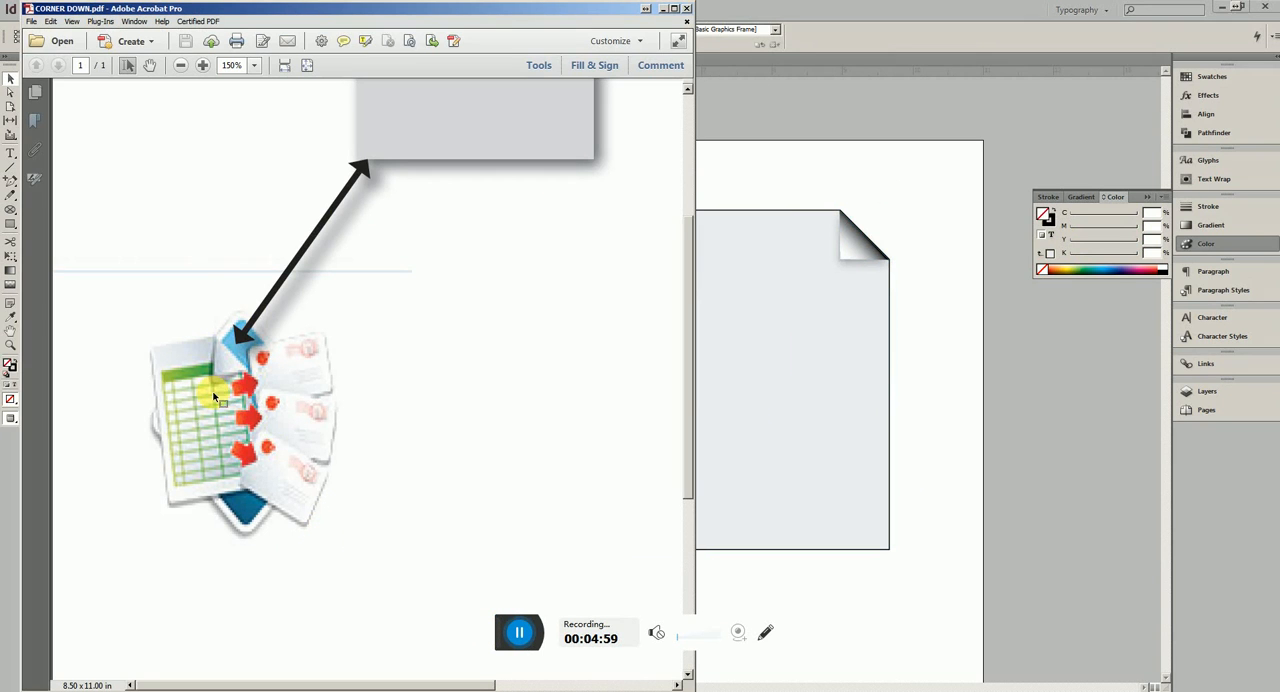
left_click(808, 20)
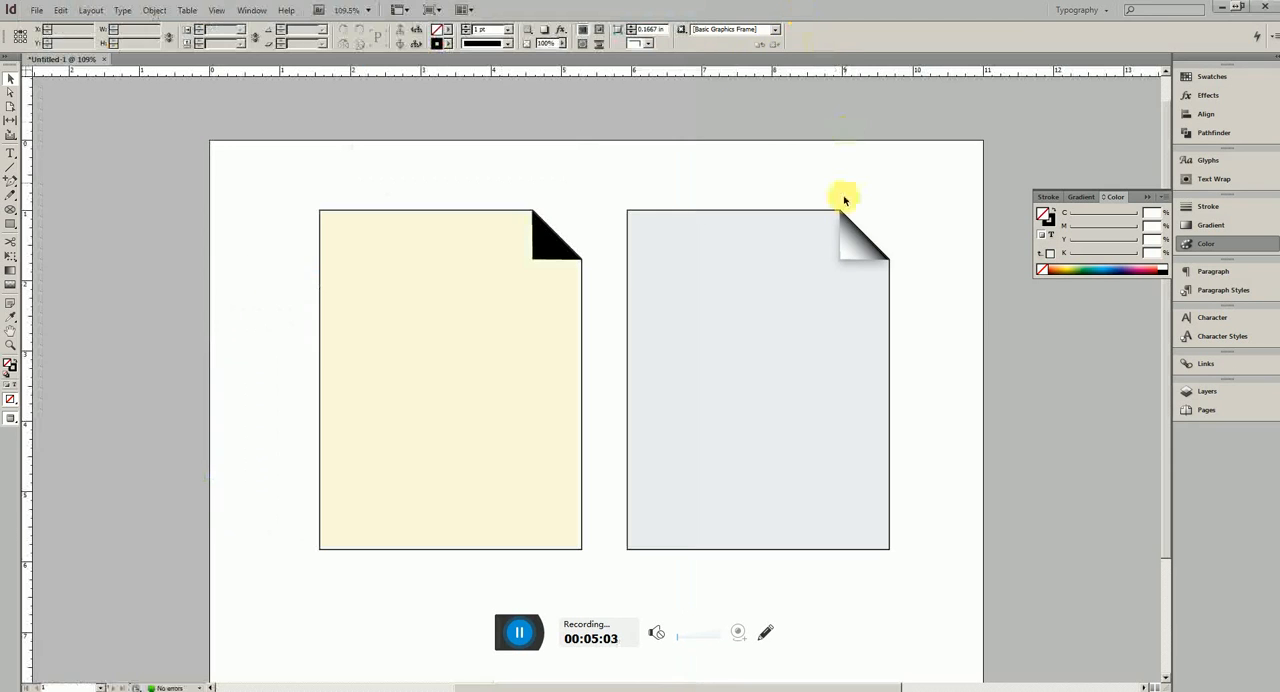
Convert the black stop of the right page's fold gradient to CMYK and lighten it to about 40% black
left_click(850, 243)
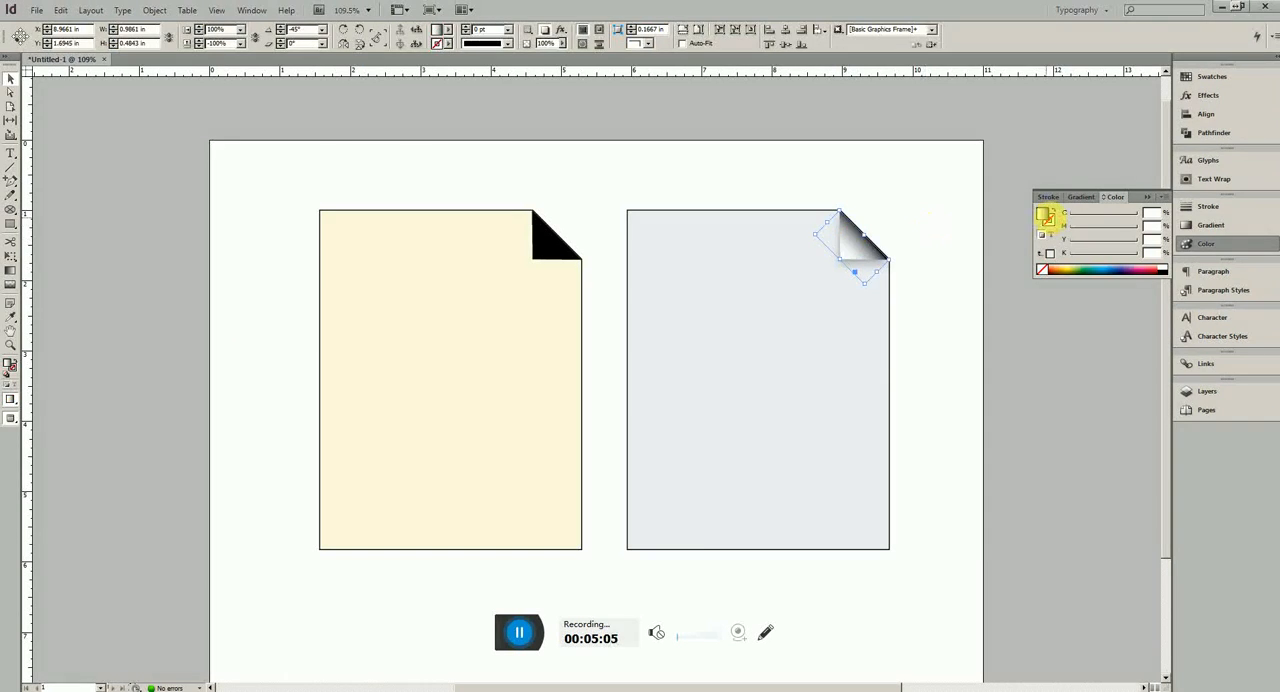
left_click(1212, 225)
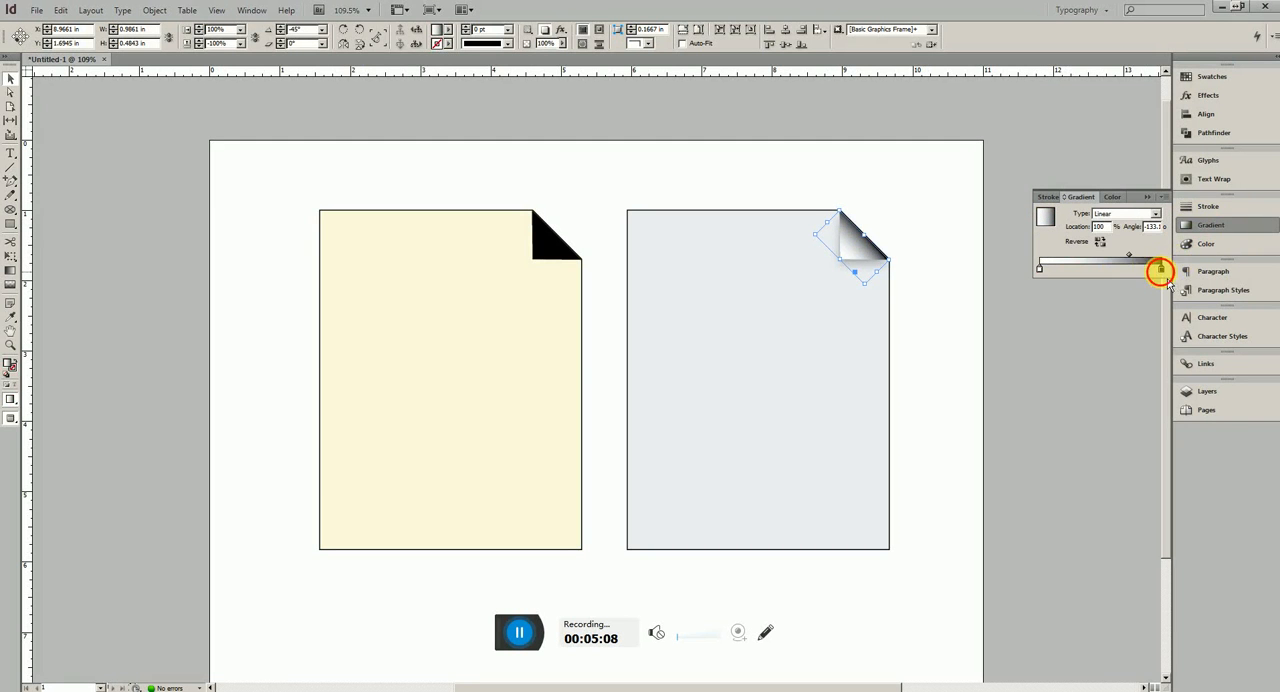
left_click(1210, 244)
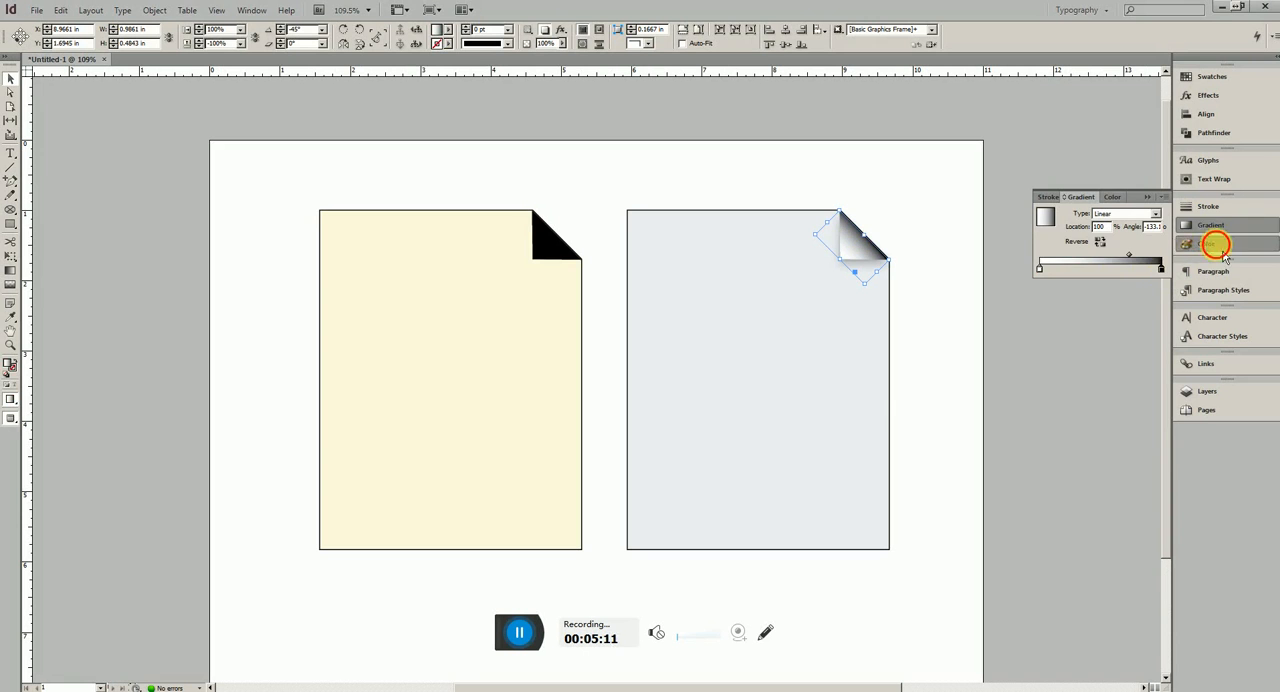
left_click(1210, 226)
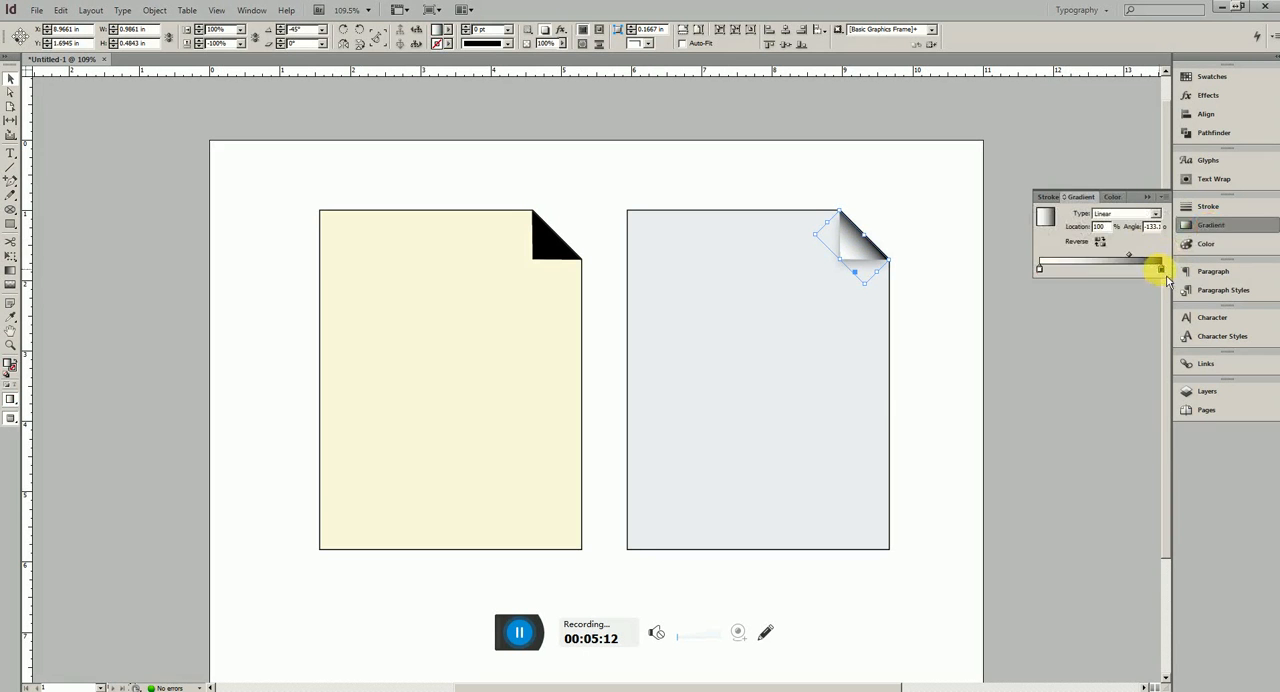
left_click(1161, 269)
left_click(1210, 244)
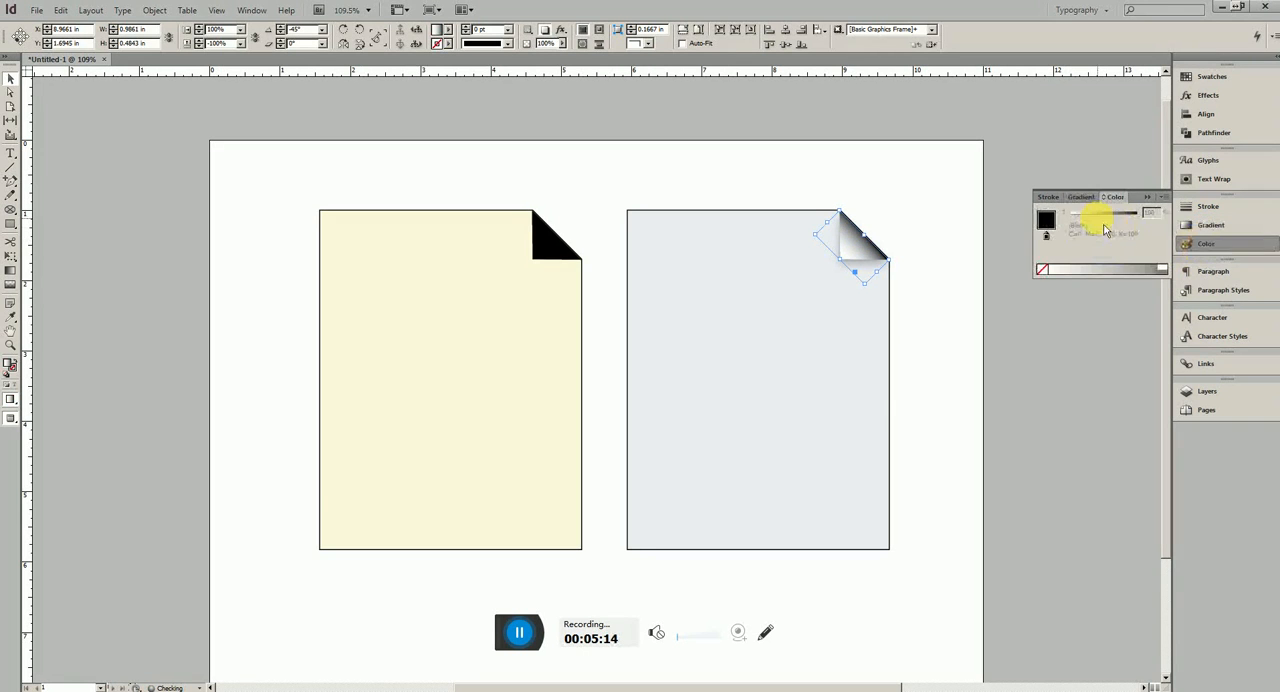
left_click(1161, 197)
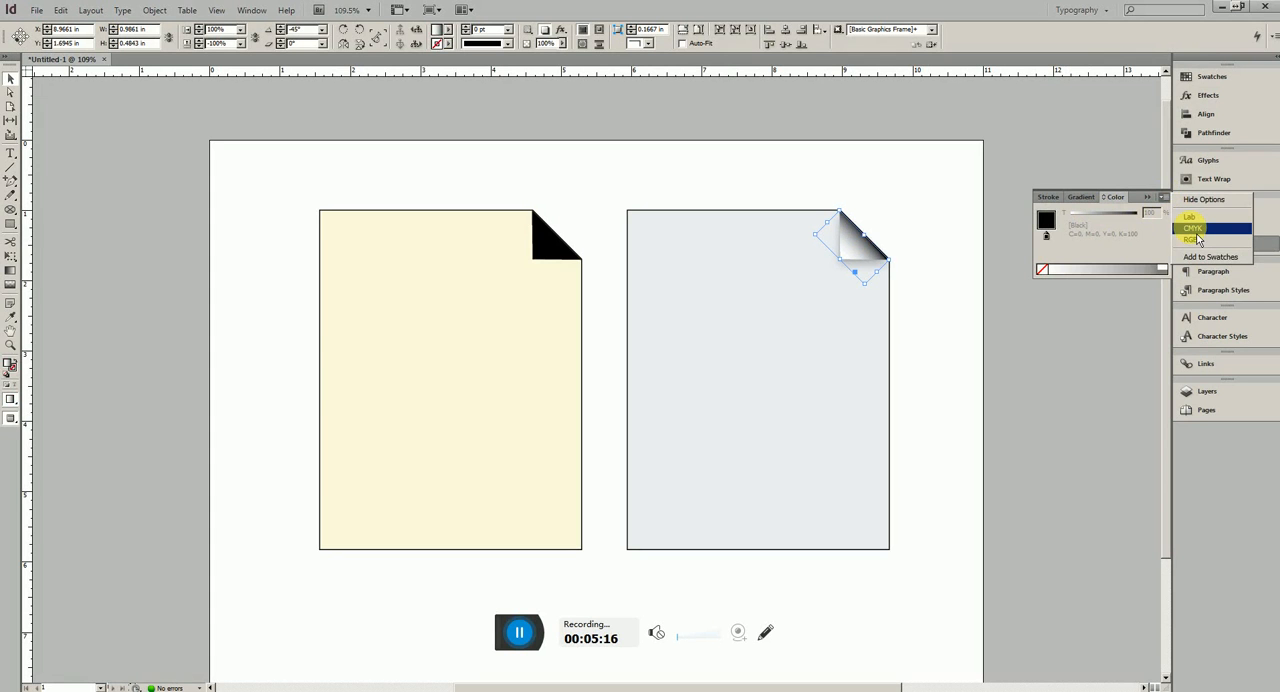
left_click(1196, 233)
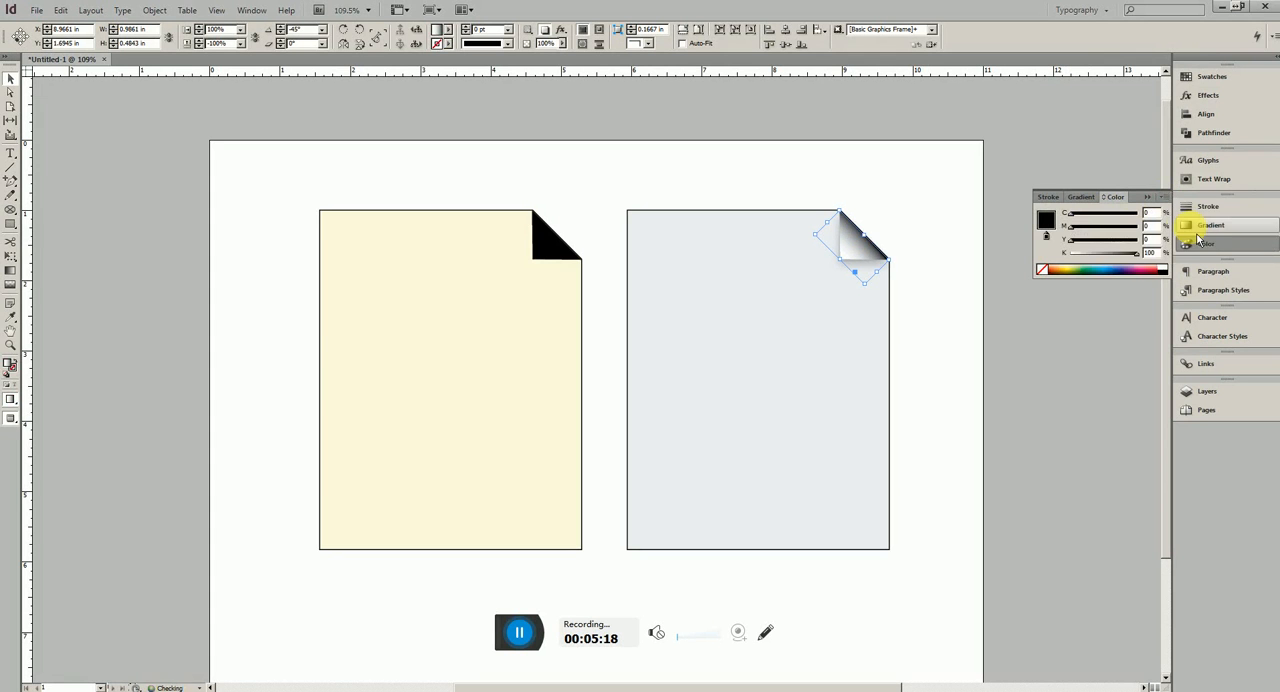
left_click(1110, 253)
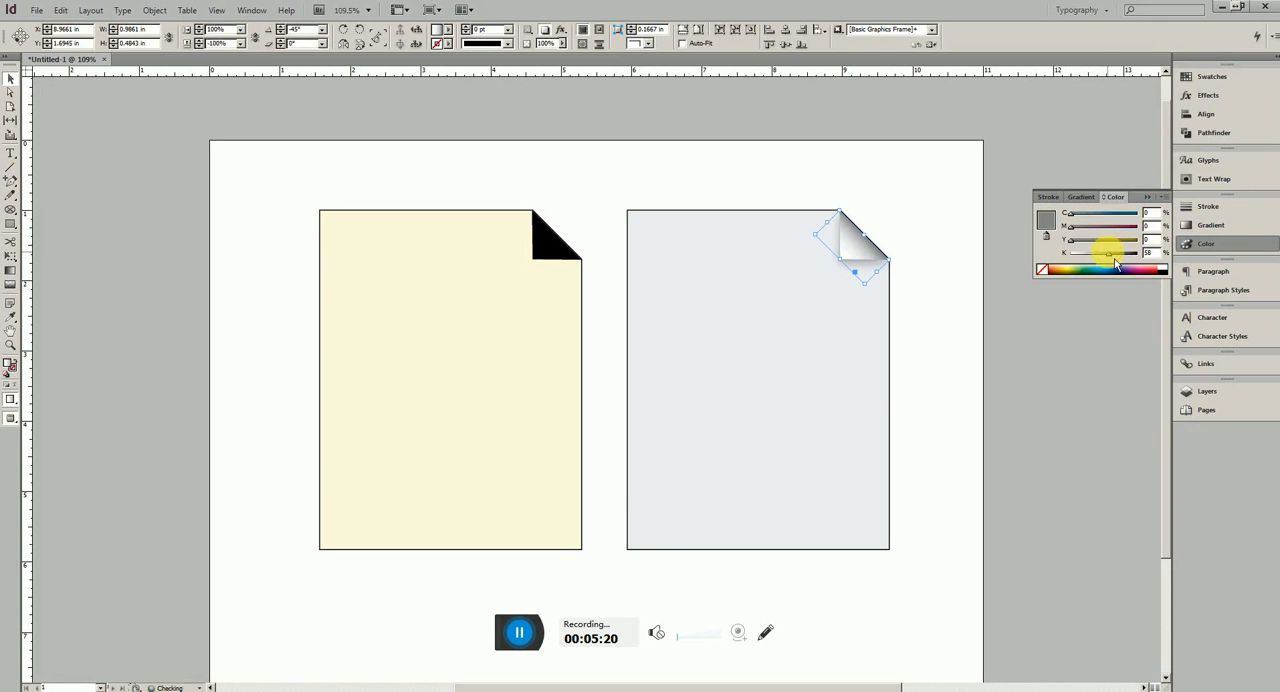
left_click_drag(1113, 262, 1105, 265)
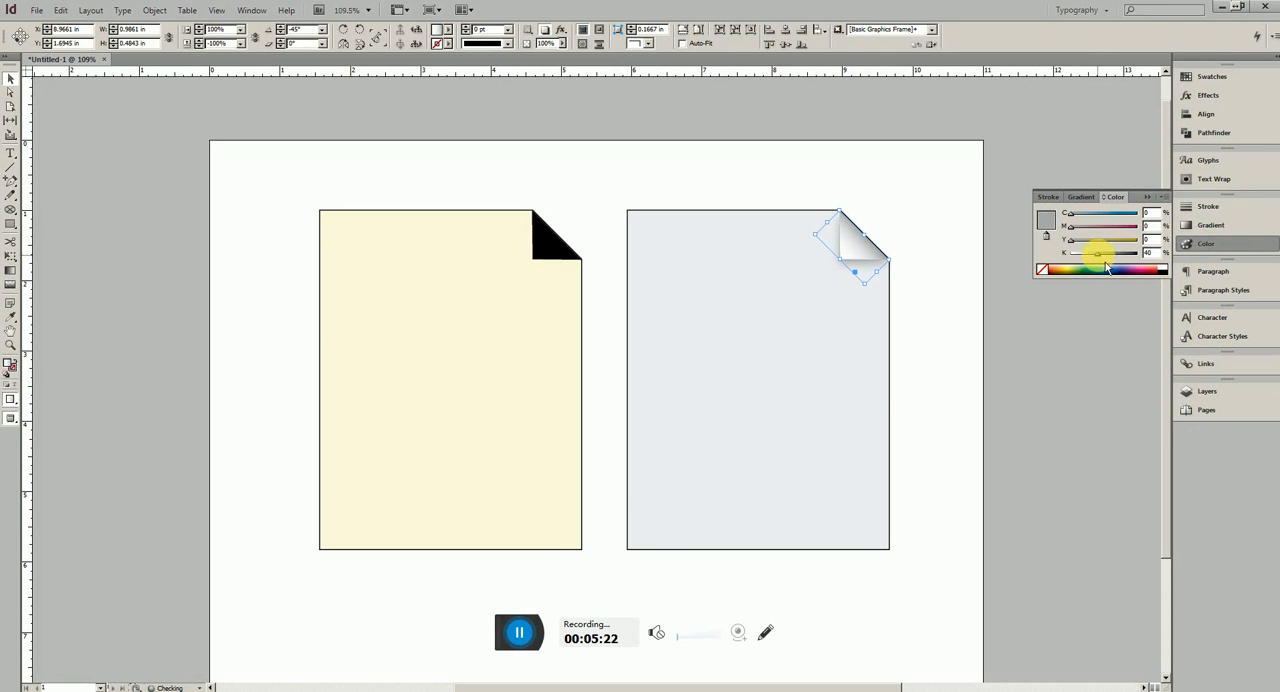
Tint the light stop of the fold's gradient to 8% black
left_click(1210, 225)
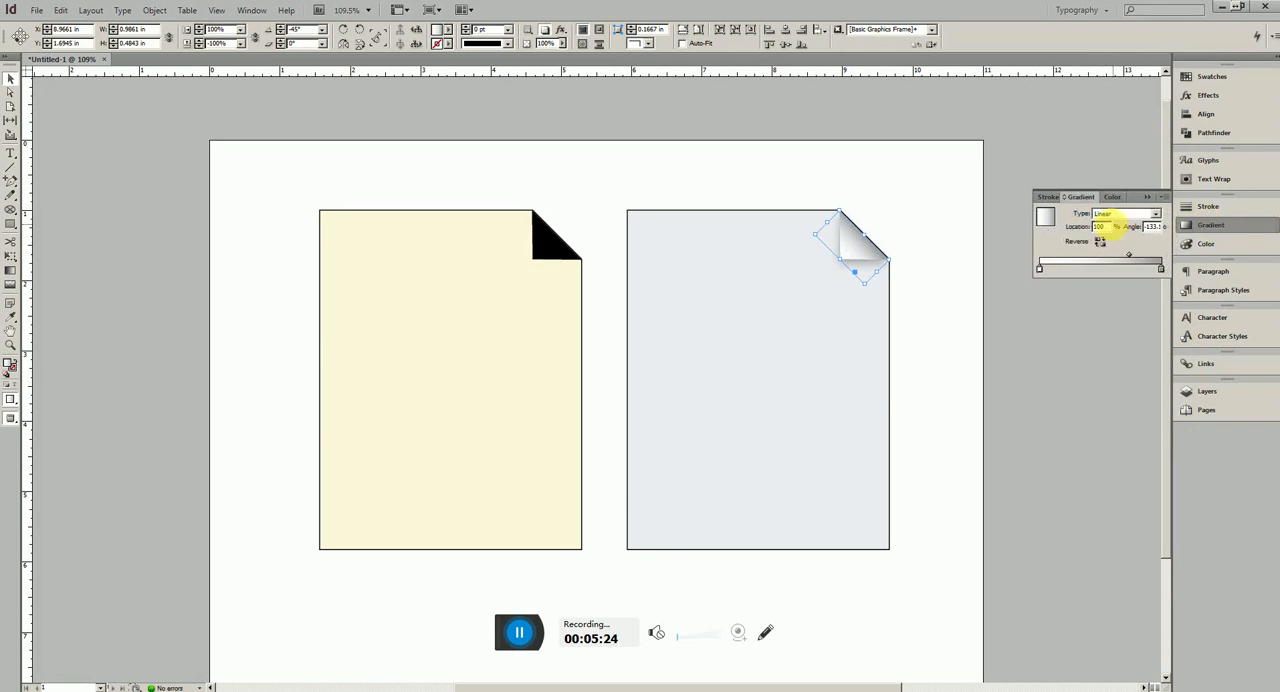
left_click(1040, 269)
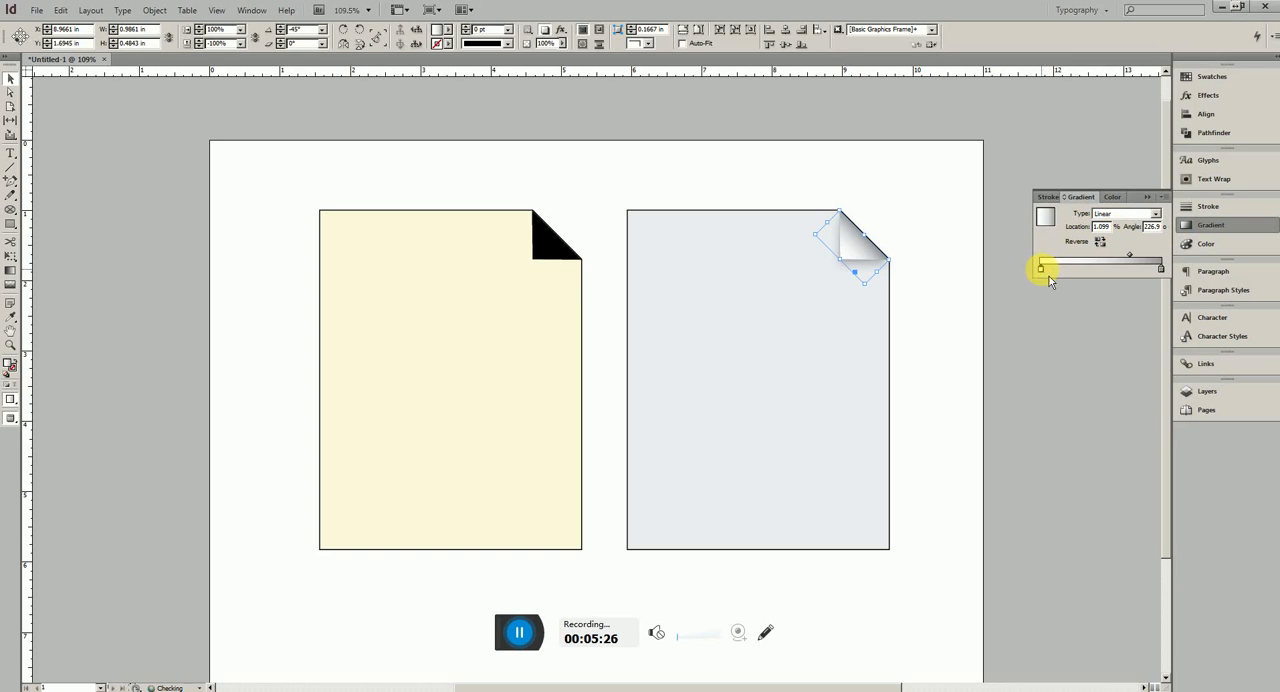
left_click(1200, 243)
left_click_drag(1082, 263, 1085, 264)
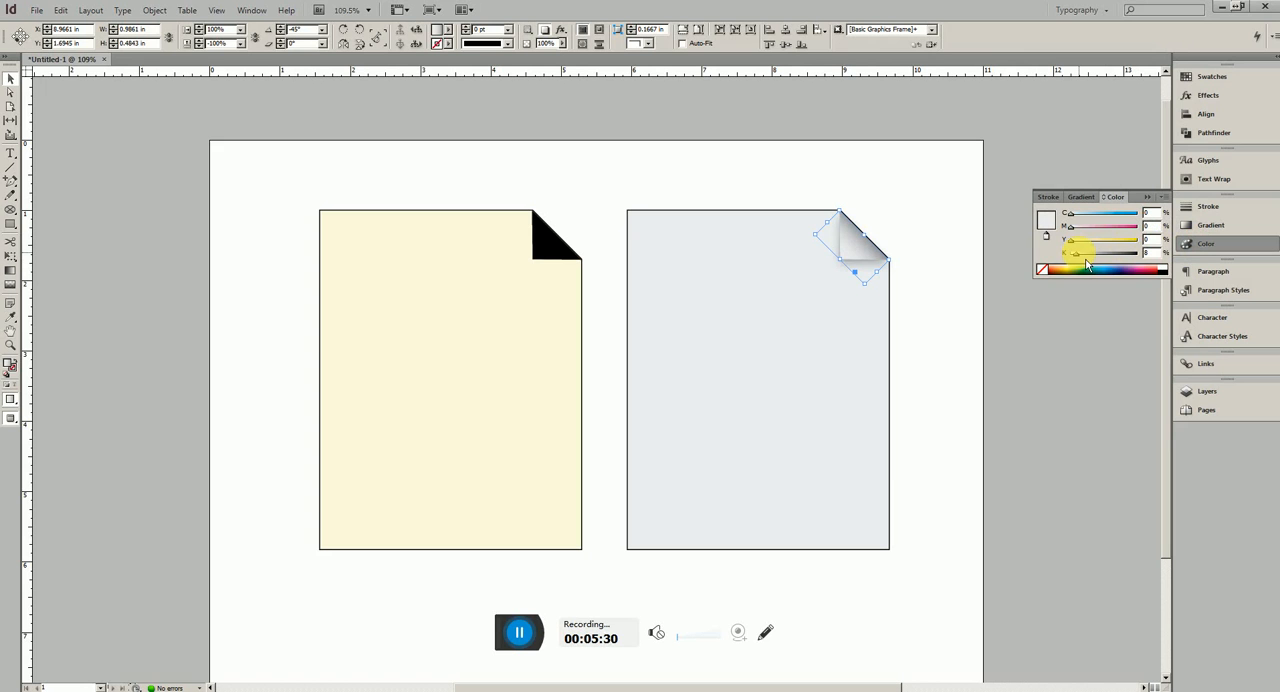
Fill the right page with a linear gradient and lighten its dark stop to 22% black
left_click(823, 357)
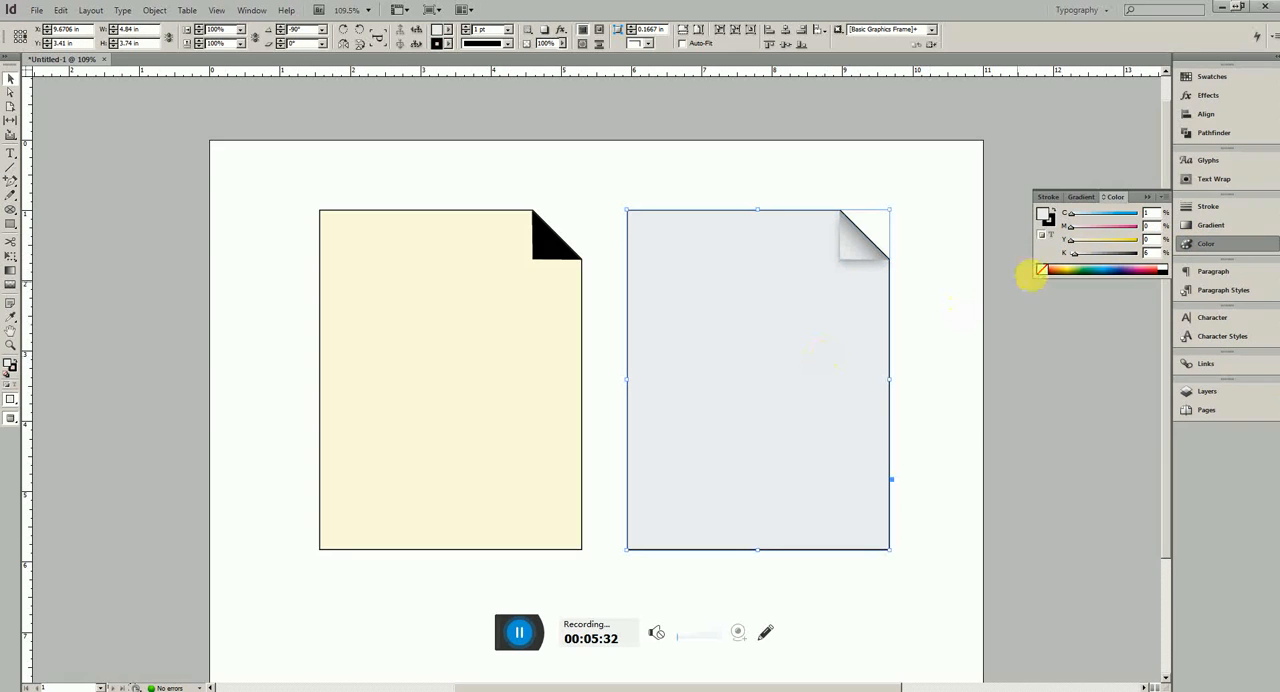
left_click(1212, 225)
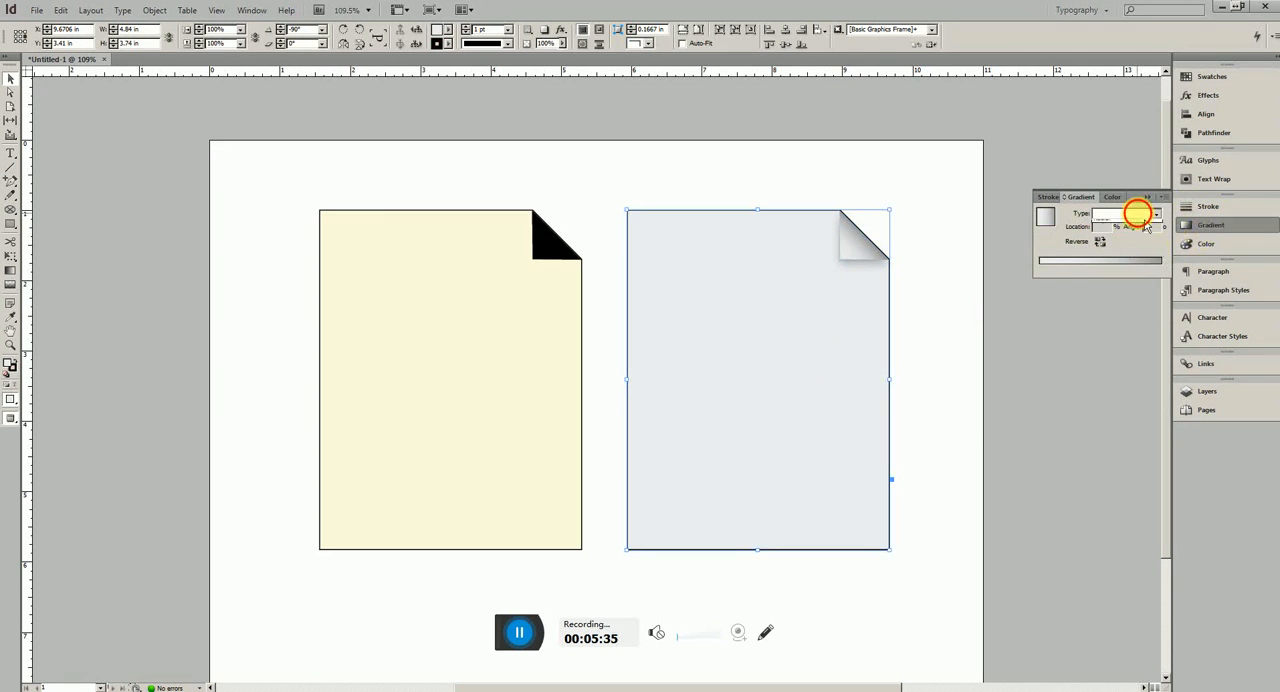
left_click(1146, 216)
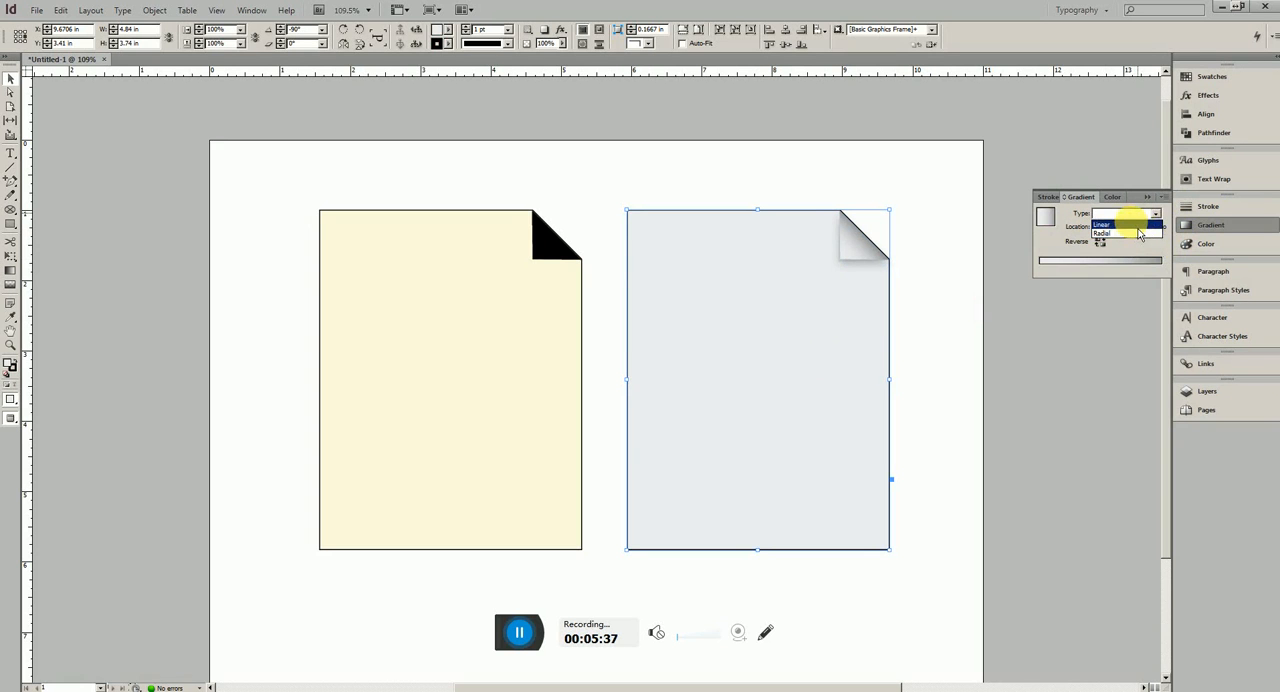
left_click(1137, 226)
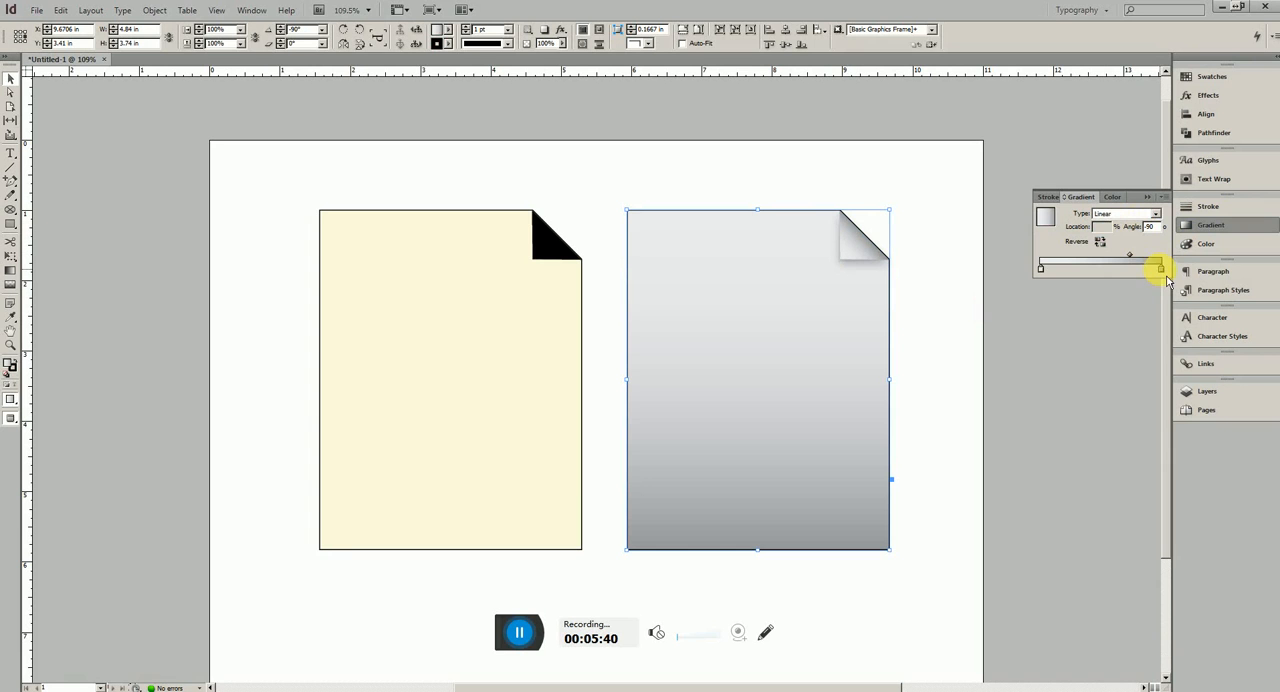
left_click(1205, 244)
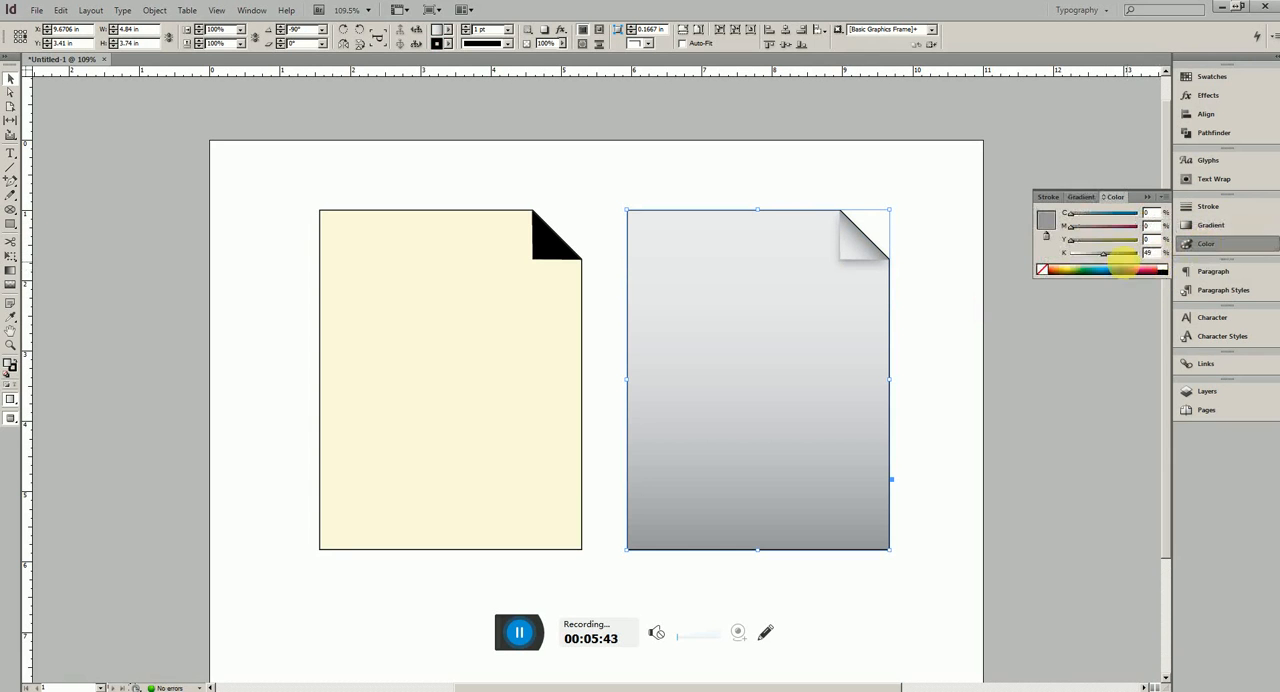
left_click_drag(1104, 254, 1088, 255)
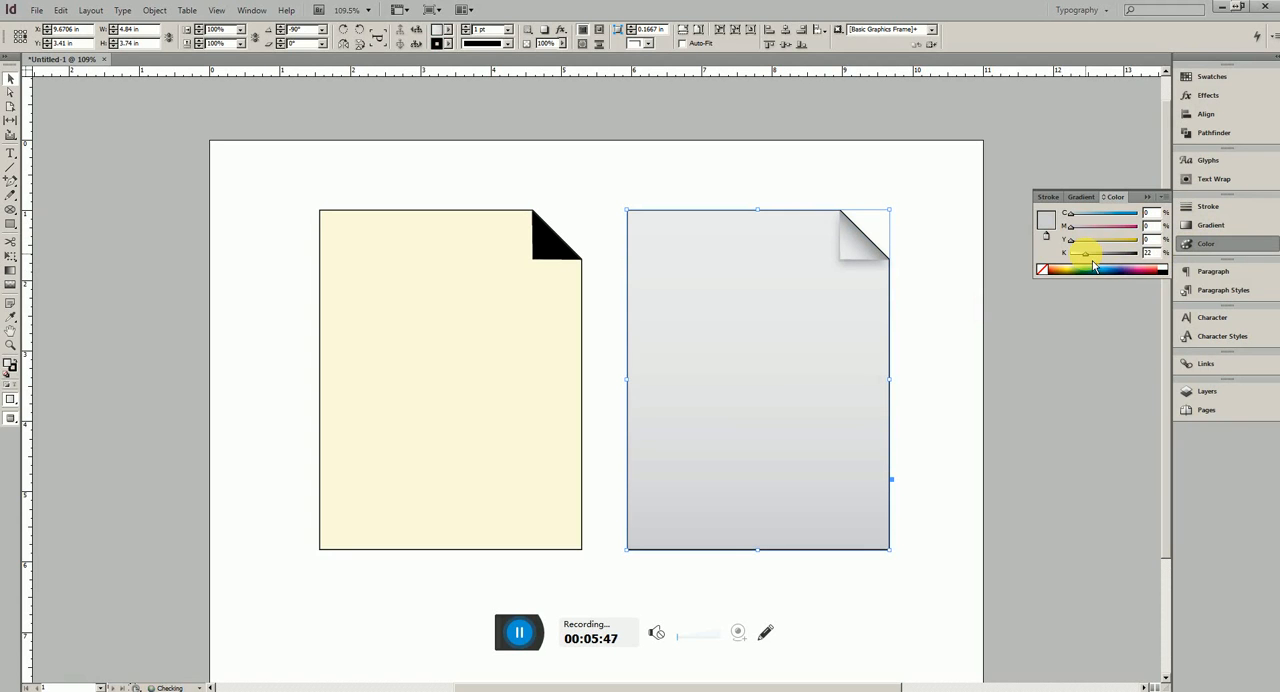
left_click(1190, 244)
left_click(921, 284)
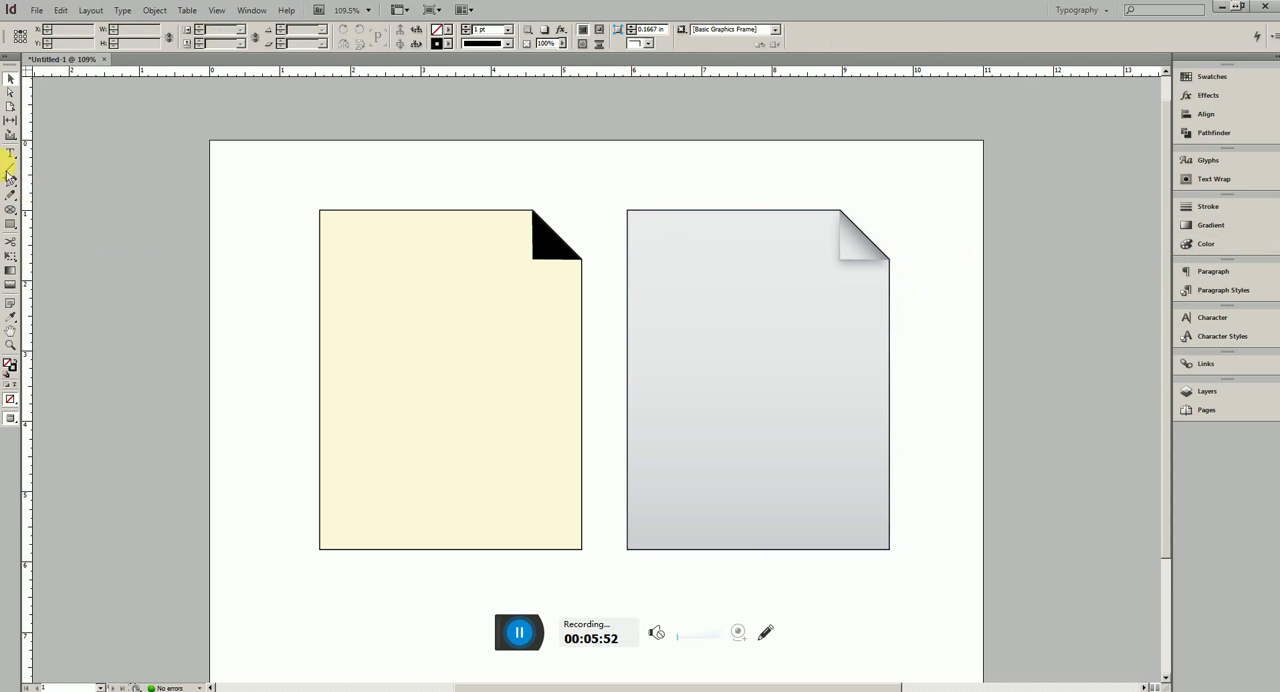
key("t")
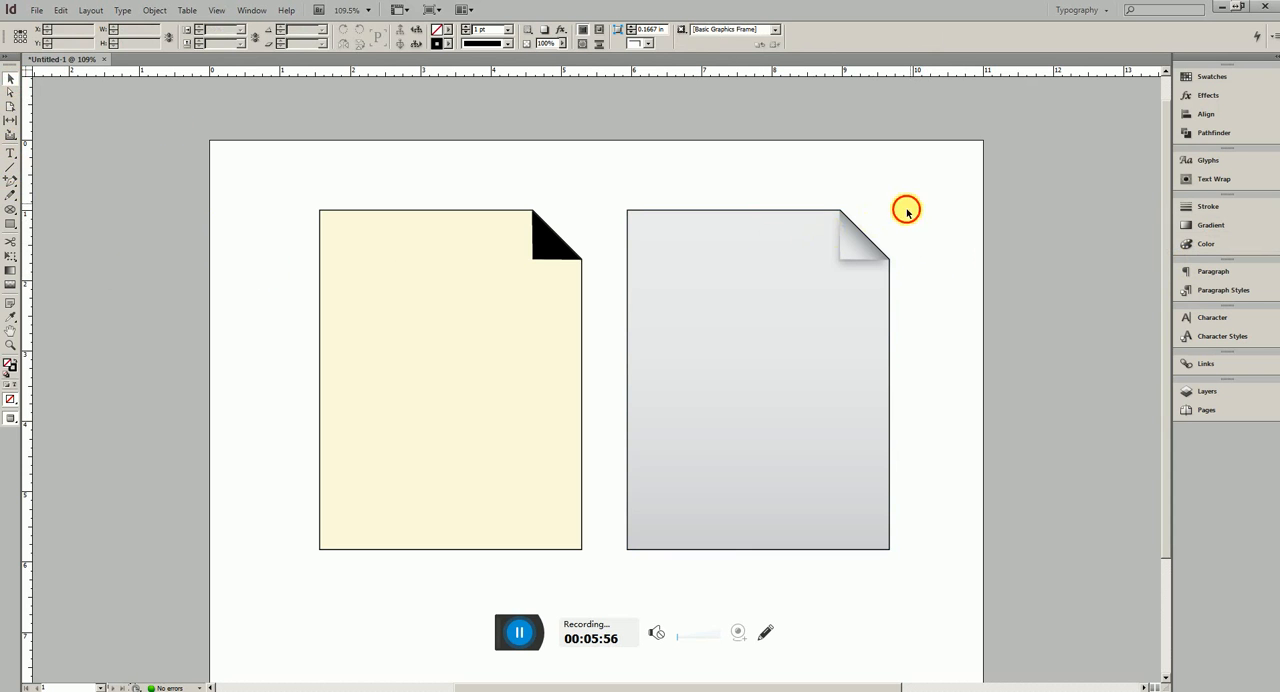
left_click_drag(909, 204, 694, 384)
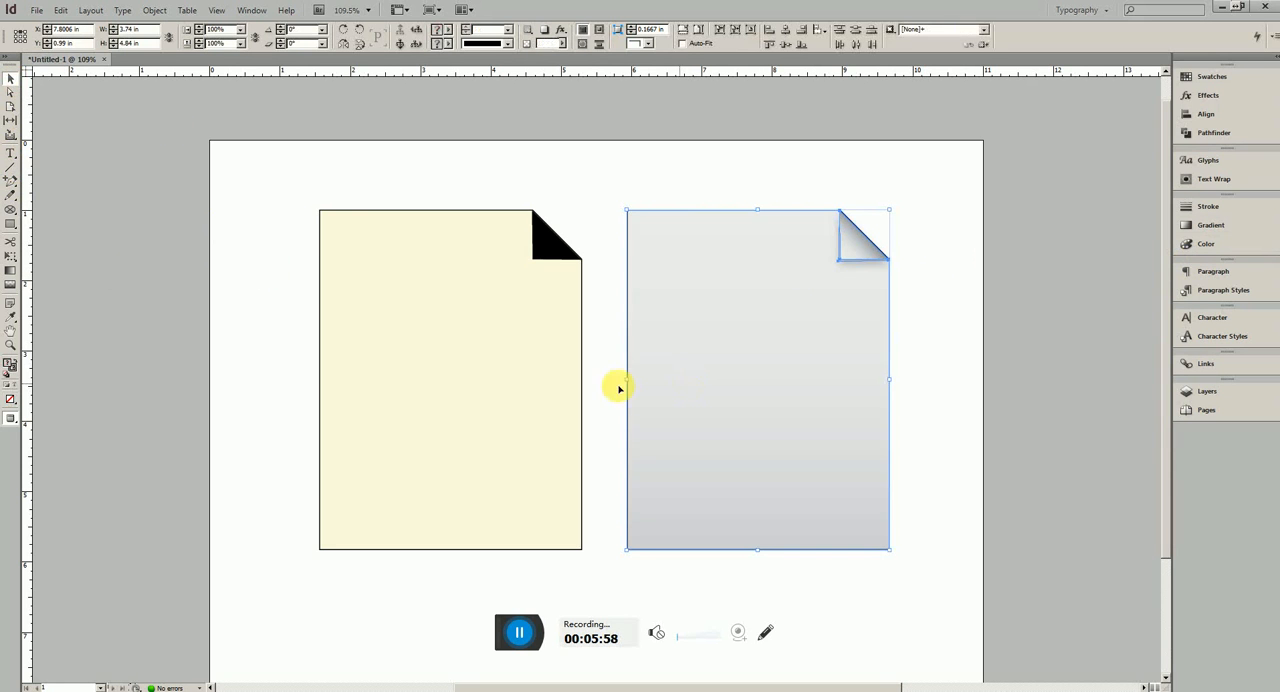
left_click(620, 386)
left_click_drag(300, 176, 572, 307)
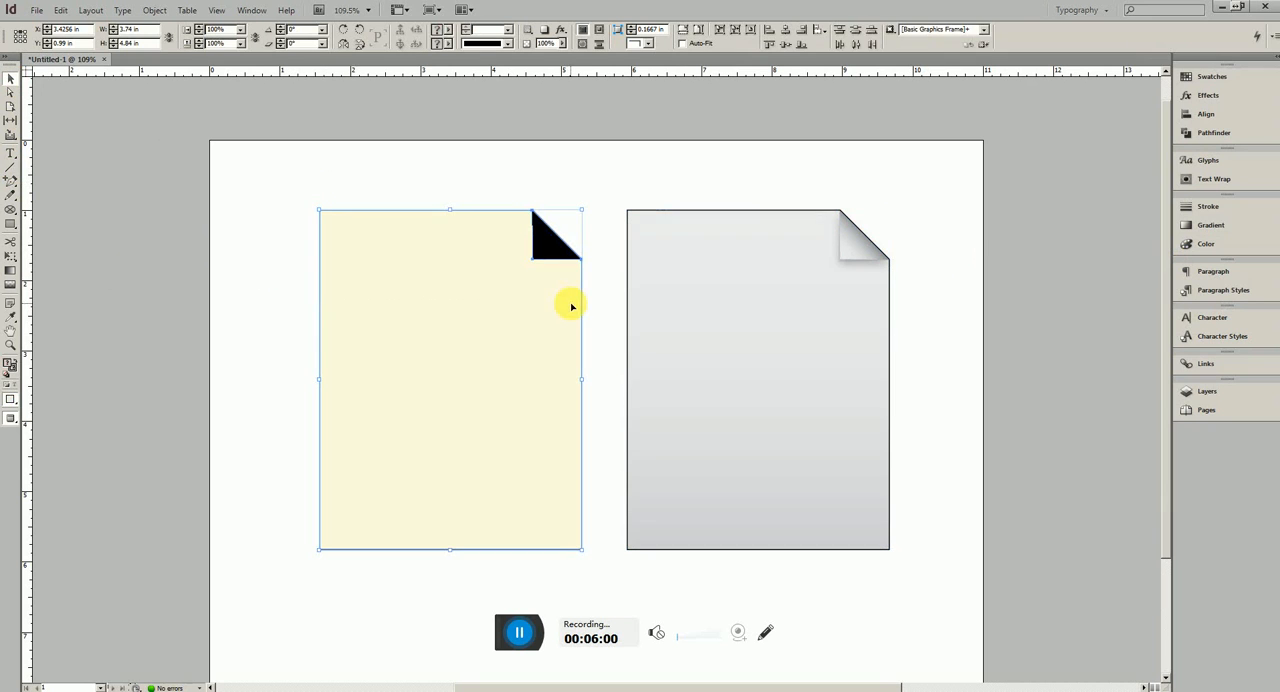
left_click(245, 287)
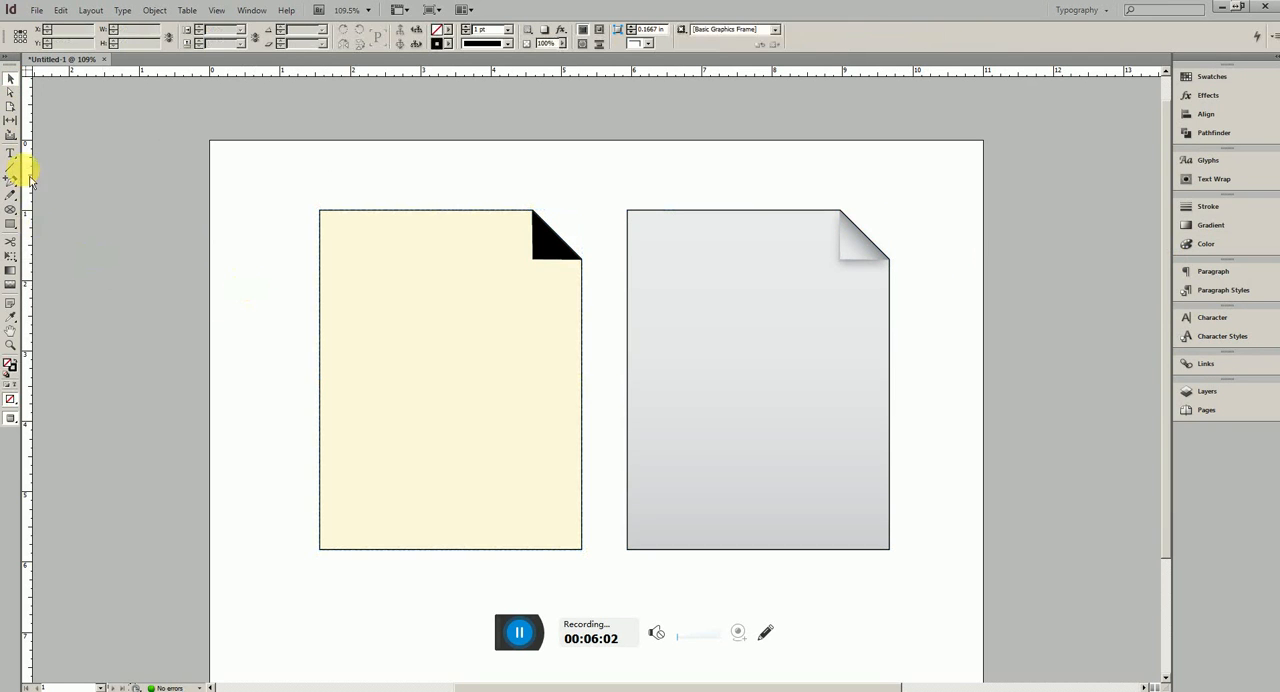
Draw a horizontal line about 3.38 in long across the cream page's left edge, just below the level of its fold
left_click(11, 168)
left_click_drag(249, 283, 482, 287)
left_click(10, 80)
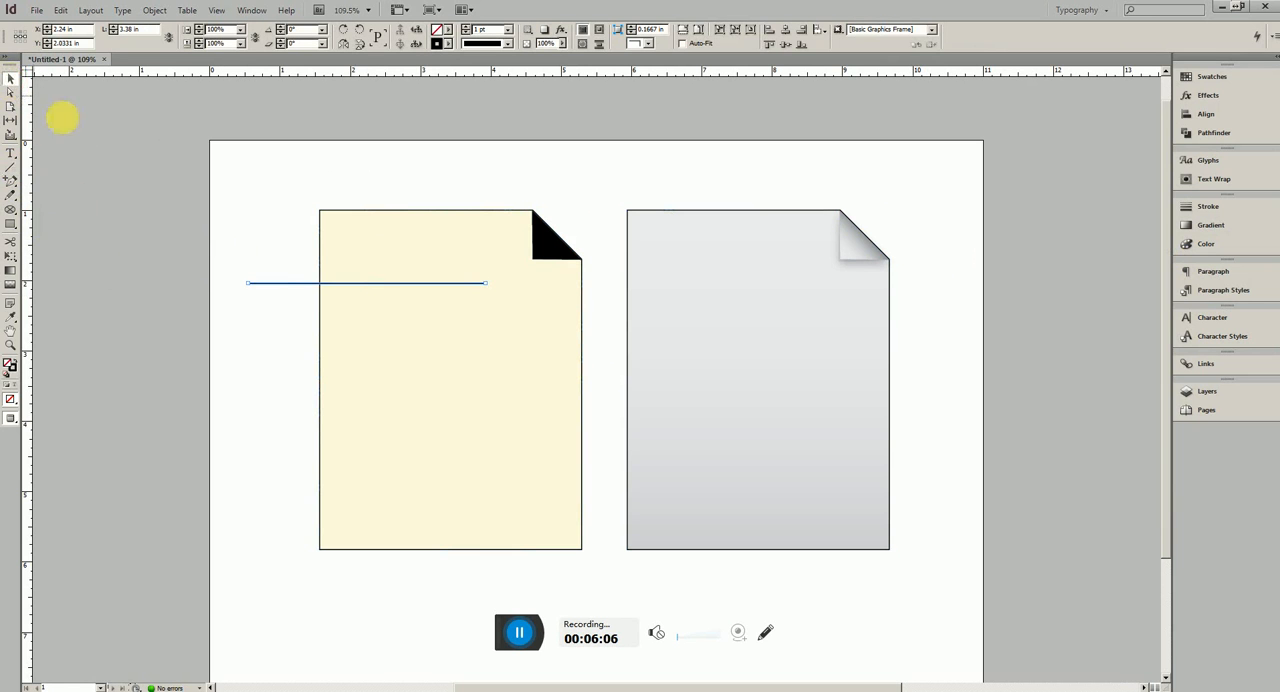
Move the line to about X 3.01 in, Y 2.01 in, and duplicate it downward at even spacing until about Y 4.97 in
left_click_drag(303, 284, 375, 285)
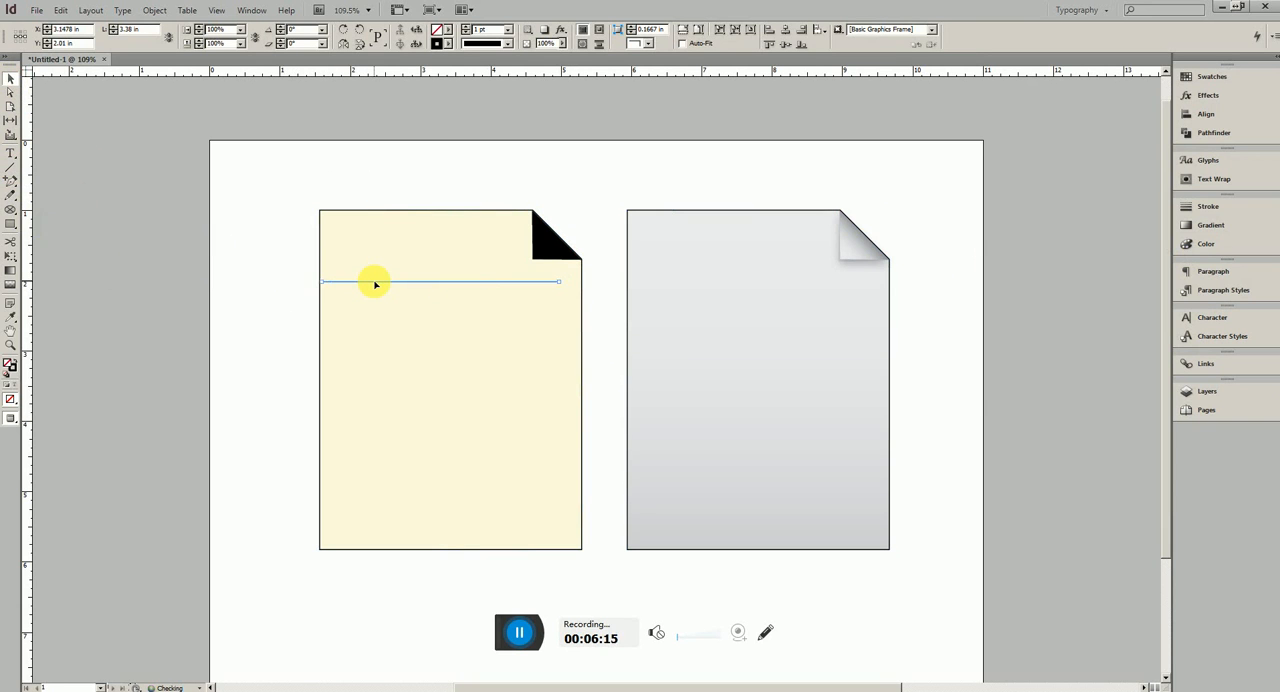
key("shift+Left")
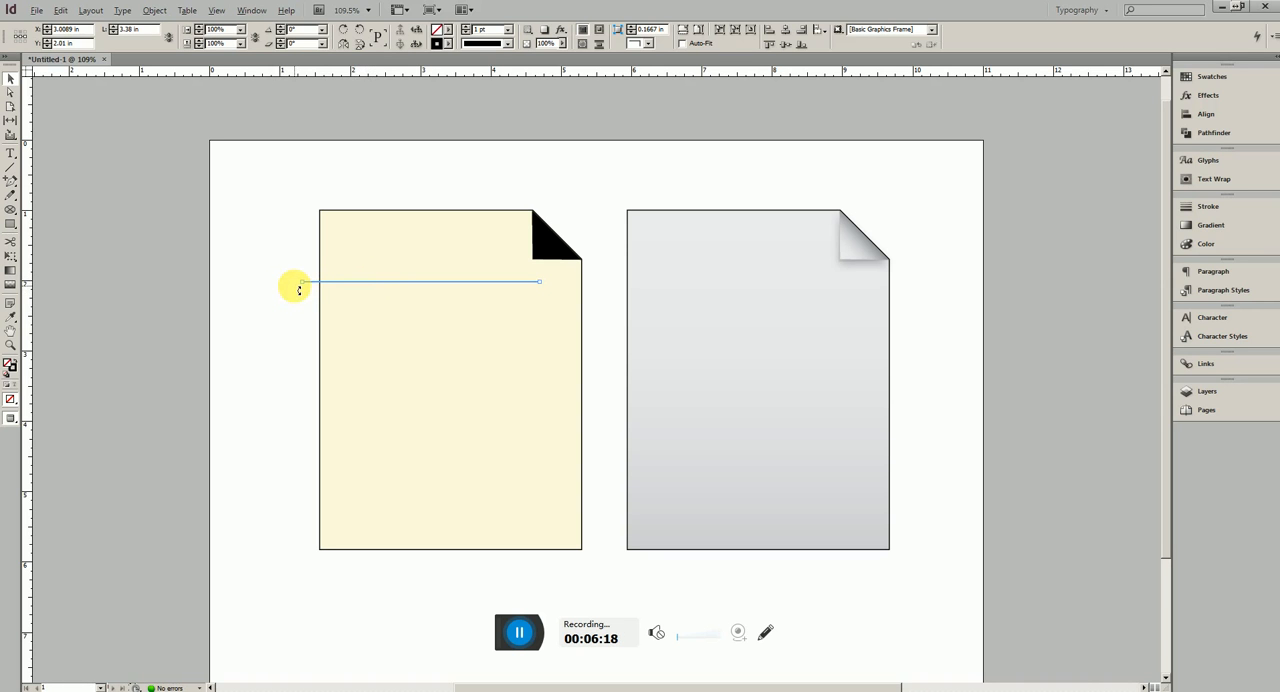
key("alt+shift+Down")
key("alt+shift+Down")
key("alt+shift+Down")
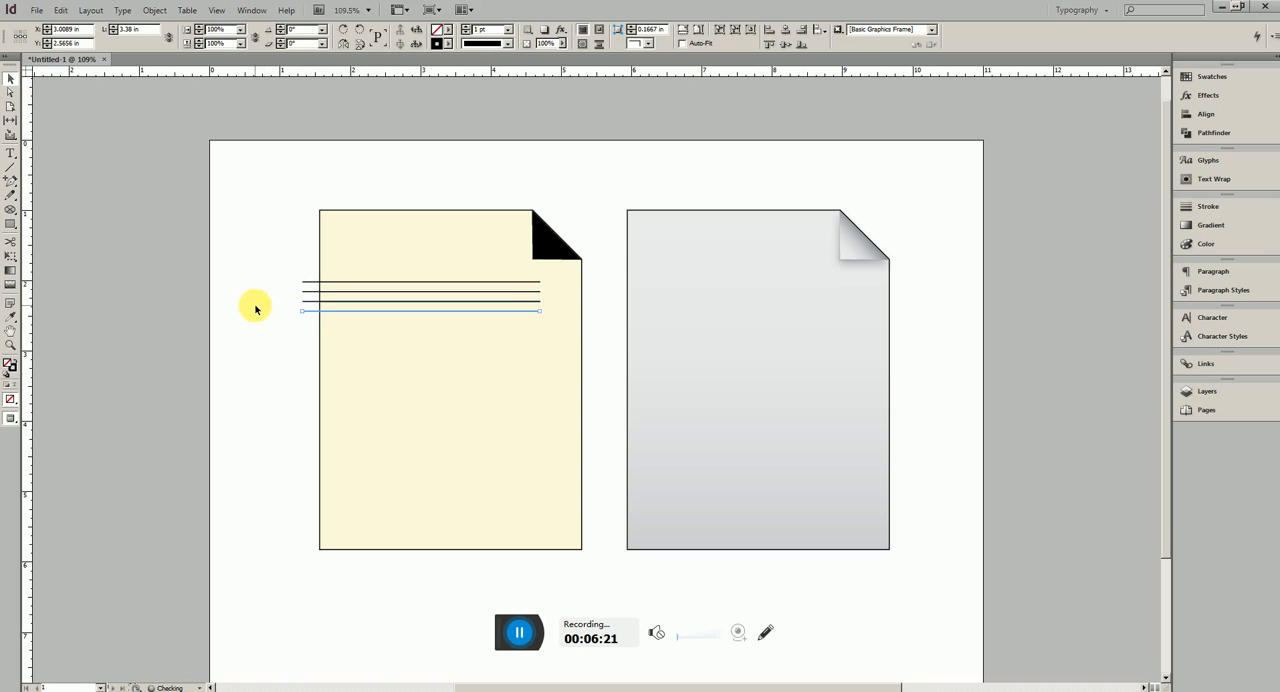
key("alt+shift+Down")
key("alt+shift+Down")
key("alt+shift+Down")
key("alt+shift+Down")
key("alt+shift+Down")
key("alt+shift+Down")
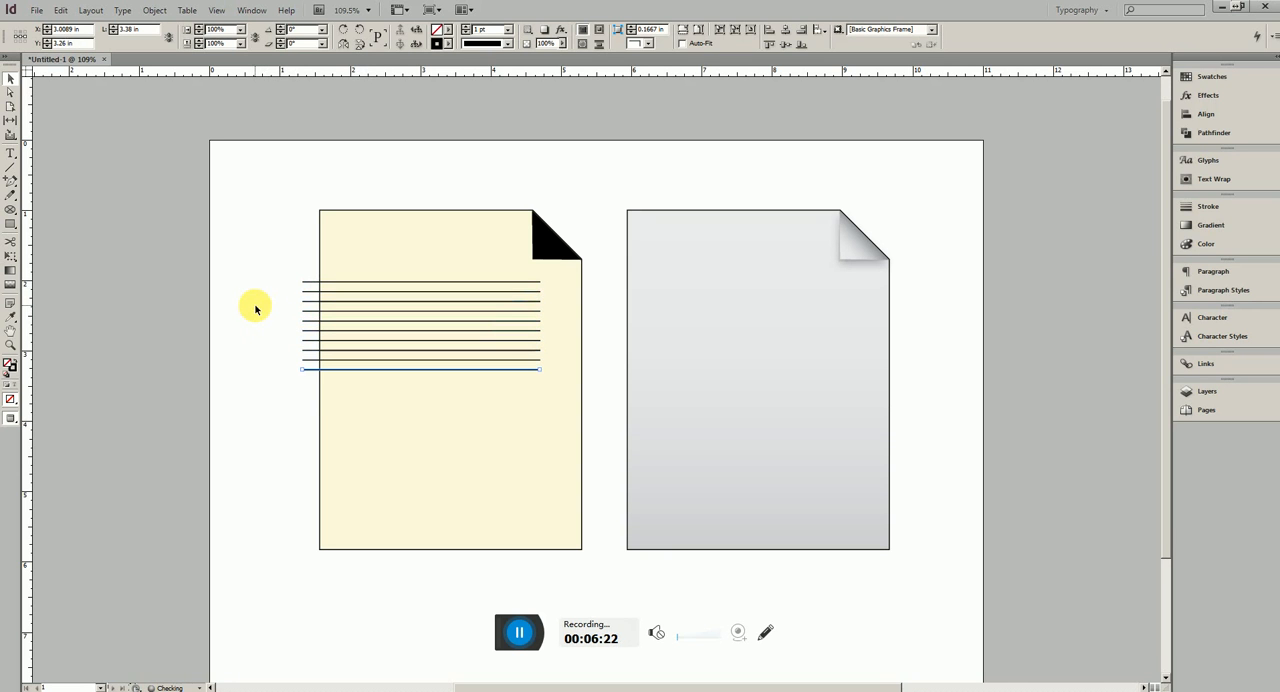
key("alt+shift+Down")
key("alt+shift+Down")
key("alt+shift+Down")
key("alt+shift+Down")
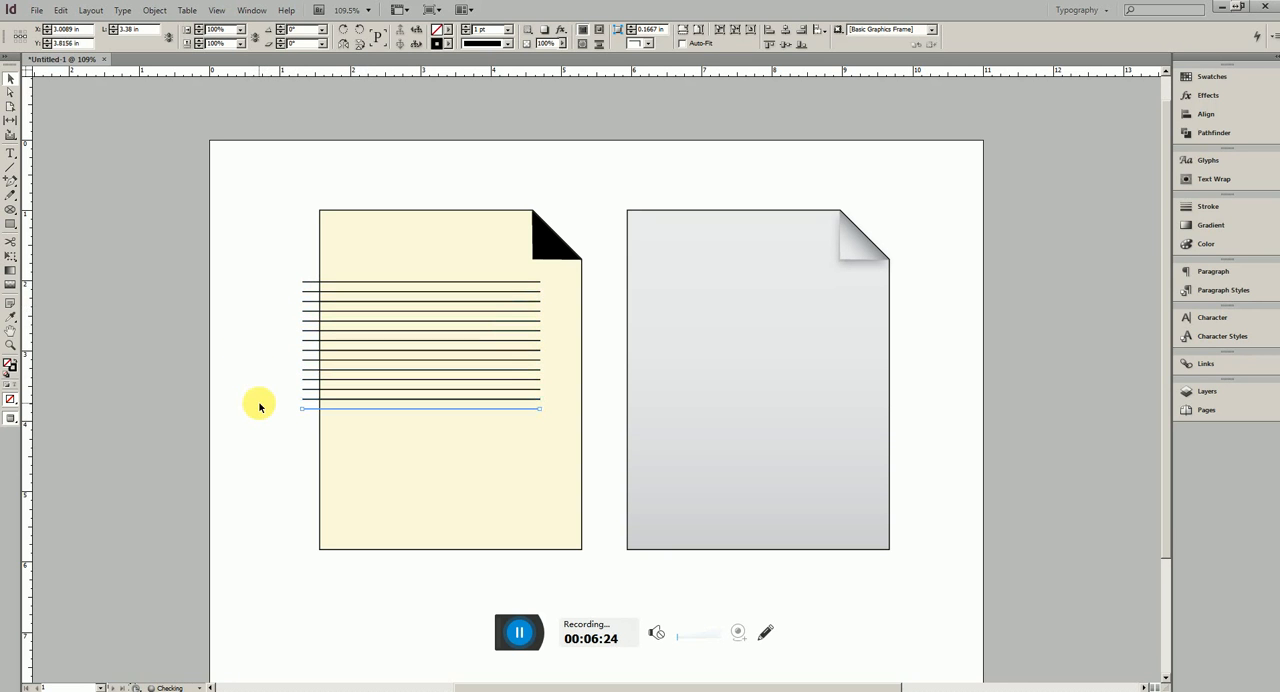
key("alt+shift+Down")
key("alt+shift+Down")
key("alt+shift+Down")
key("alt+shift+Down")
key("alt+shift+Down")
key("alt+shift+Down")
key("alt+shift+Down")
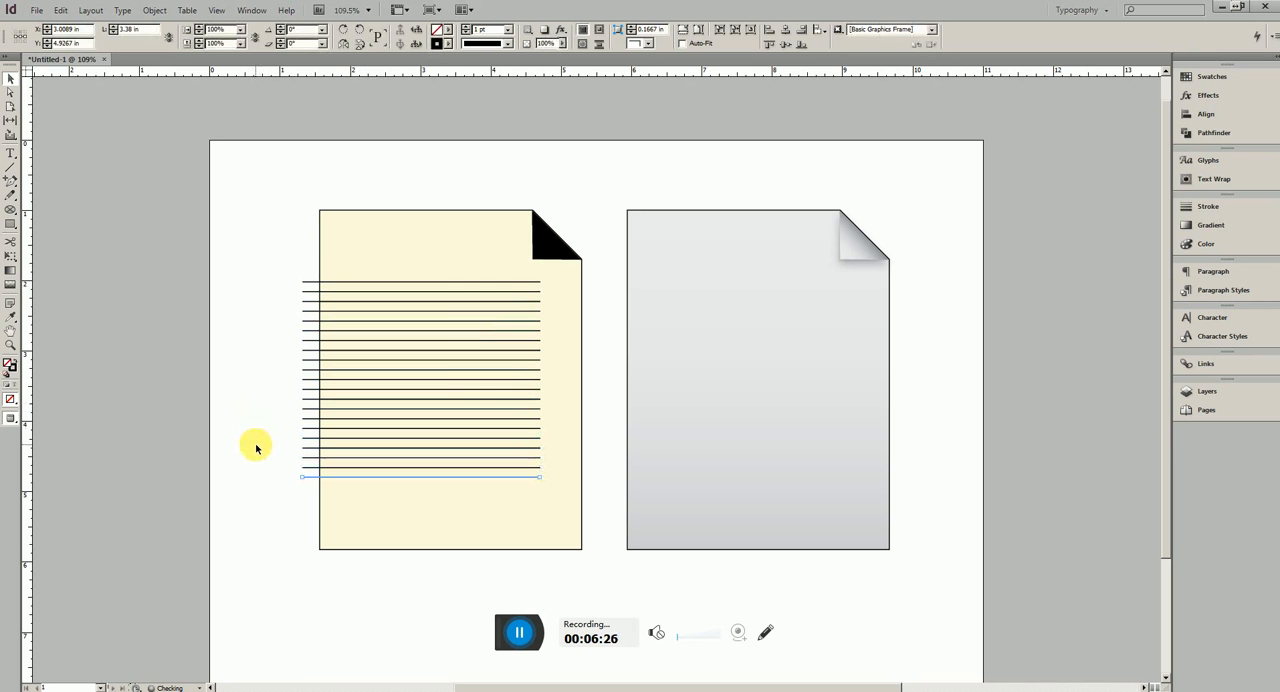
key("alt+shift+Down")
Stretch the full set of lines to about 3.745 in tall and centre it horizontally on the cream page
left_click_drag(255, 501, 307, 286)
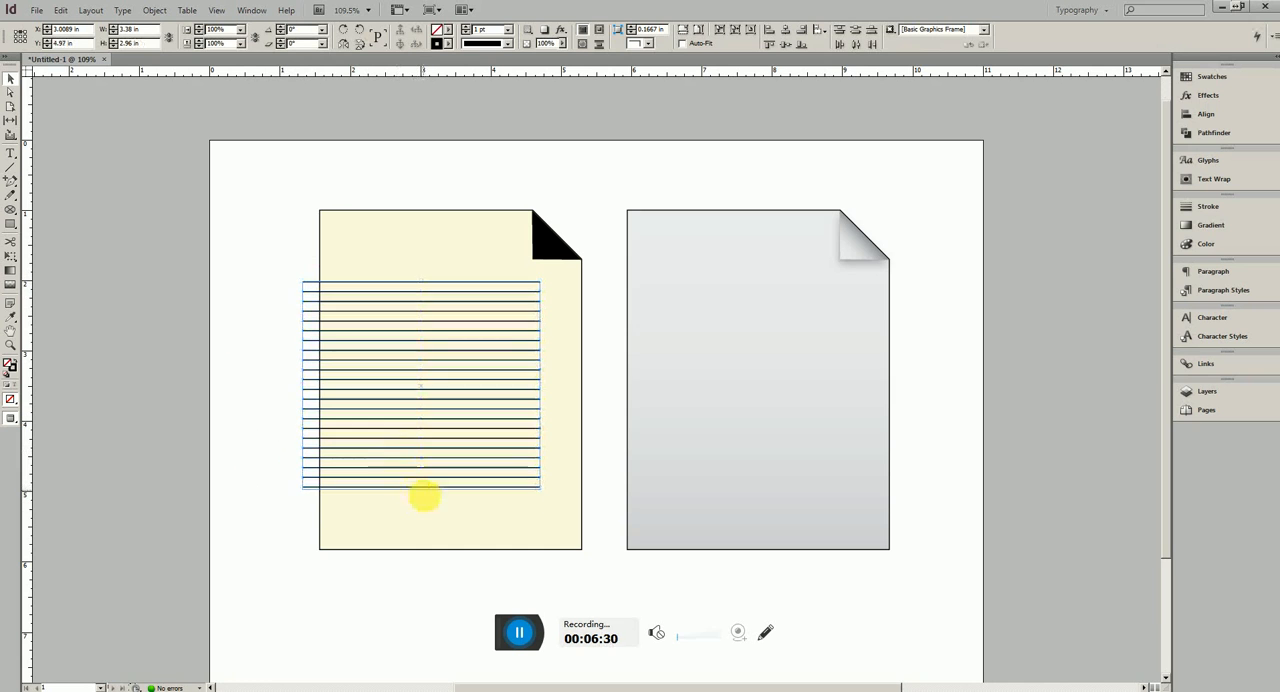
left_click_drag(422, 489, 423, 535)
left_click_drag(421, 280, 423, 271)
key("shift+Right")
key("shift+Right")
key("shift+Right")
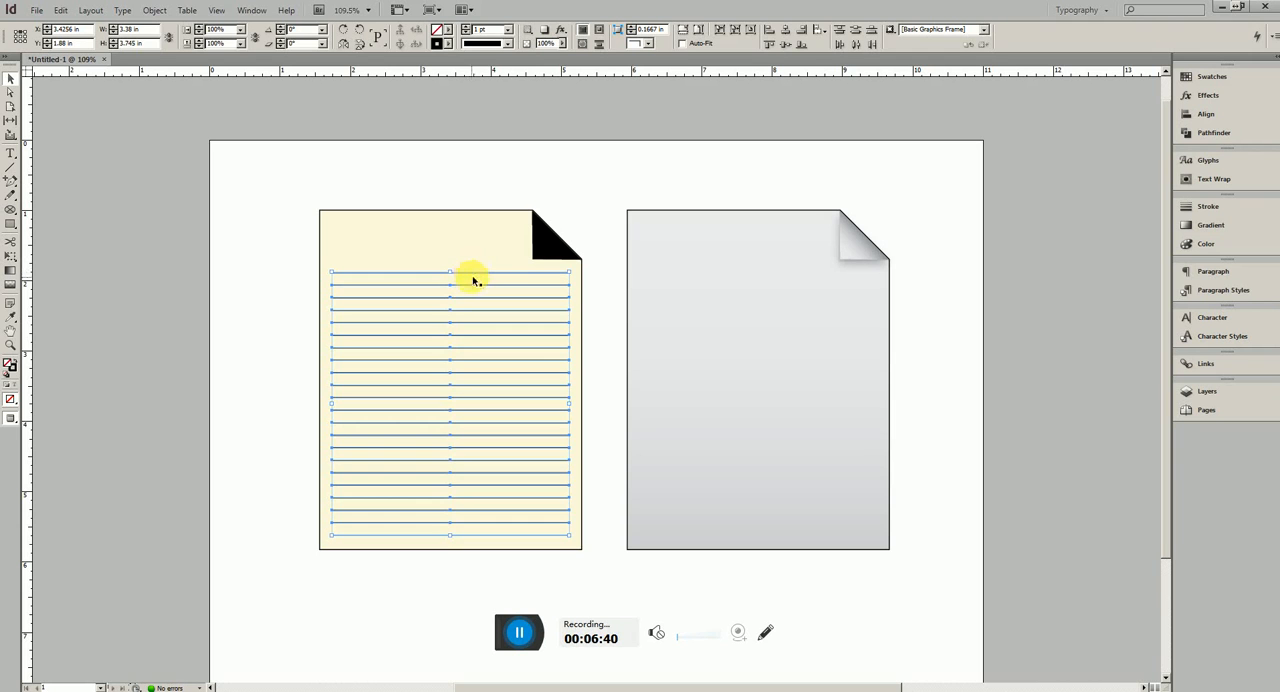
Copy the set of lines onto the grey page and recolour the copies' strokes to a light bluish grey using CMYK values
left_click_drag(478, 277, 772, 270)
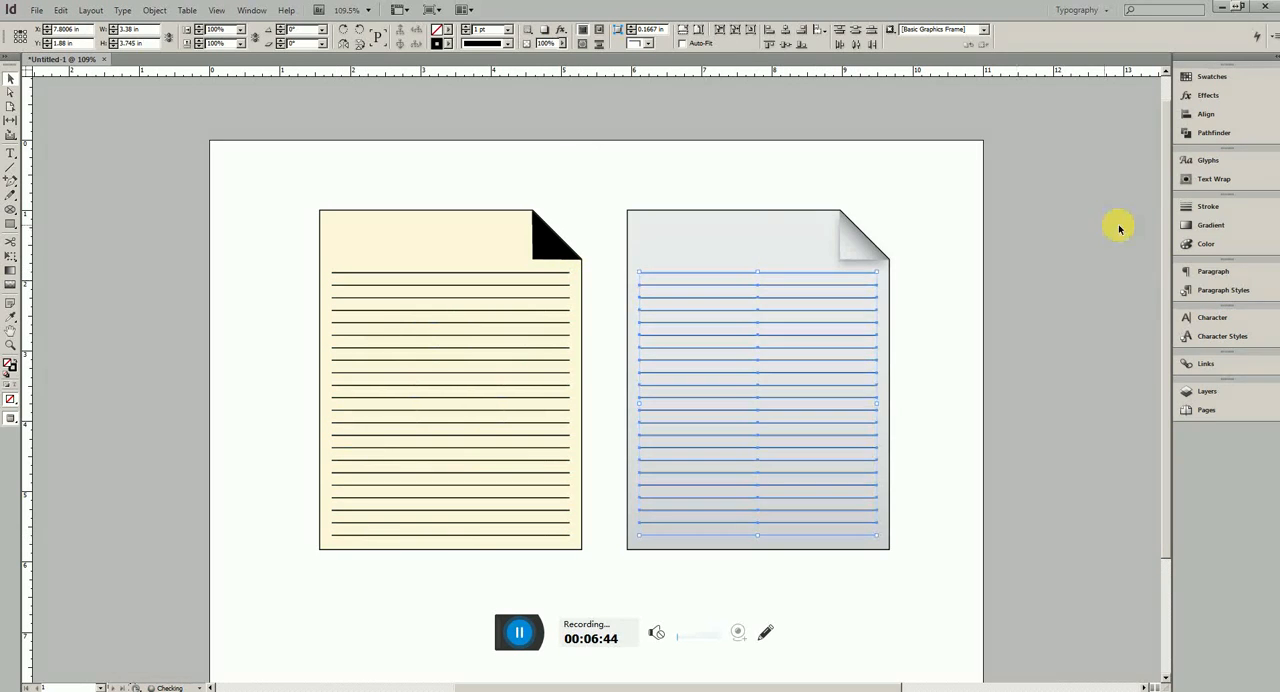
left_click(1210, 248)
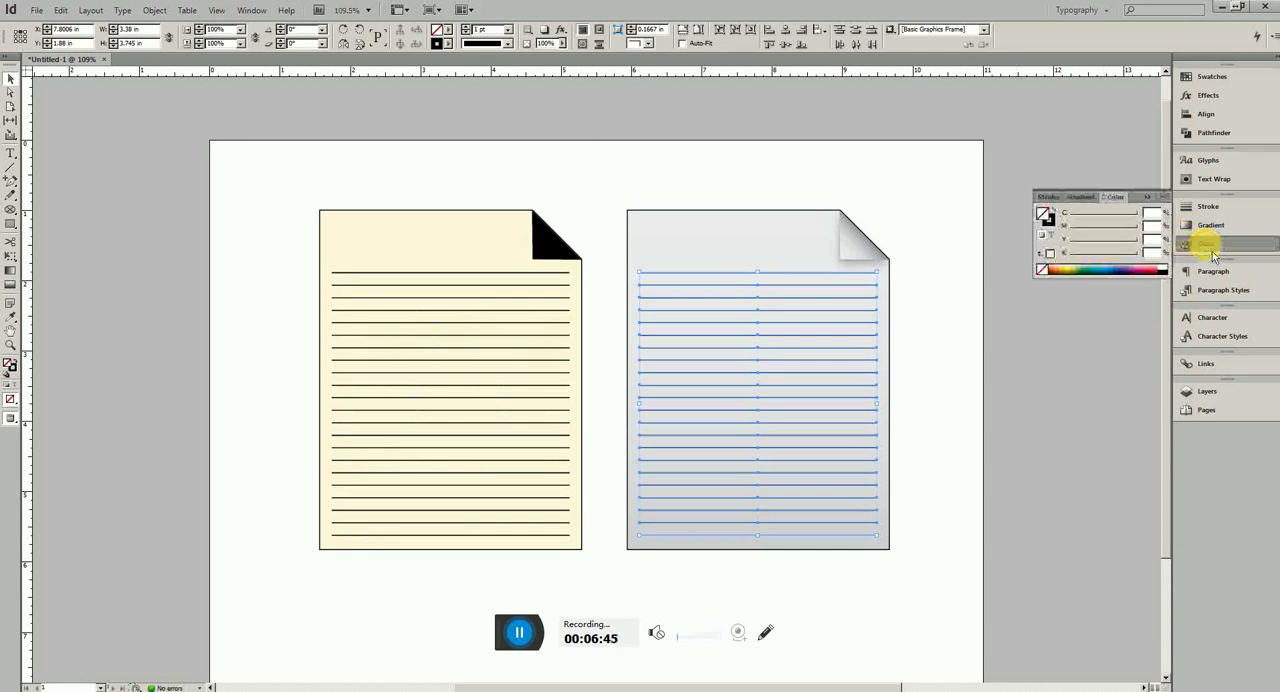
left_click(1048, 218)
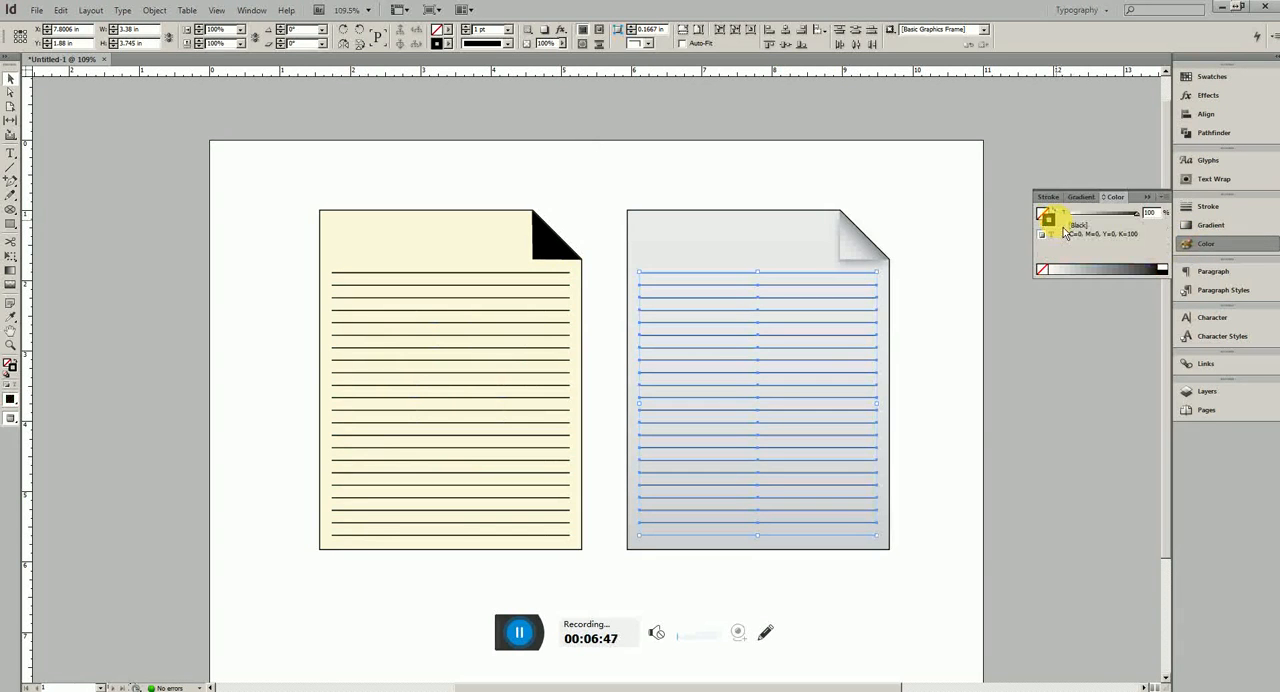
left_click(1159, 198)
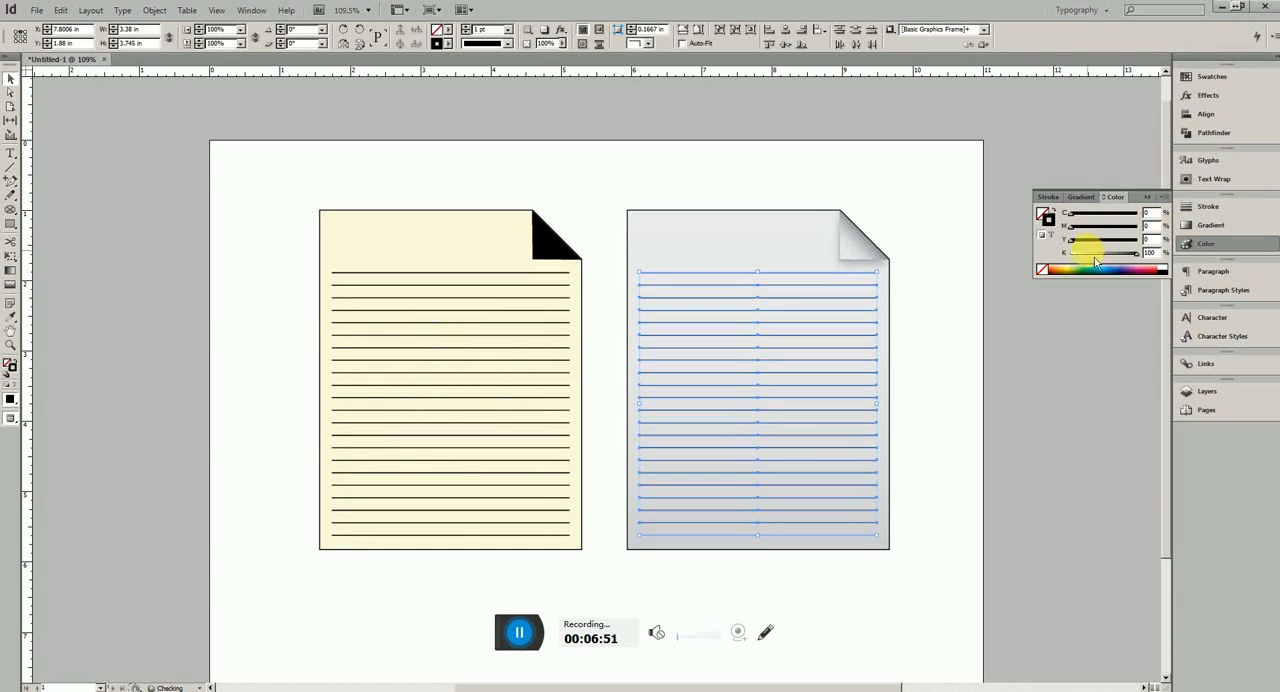
left_click(1088, 255)
left_click_drag(1087, 217, 1091, 218)
left_click(959, 312)
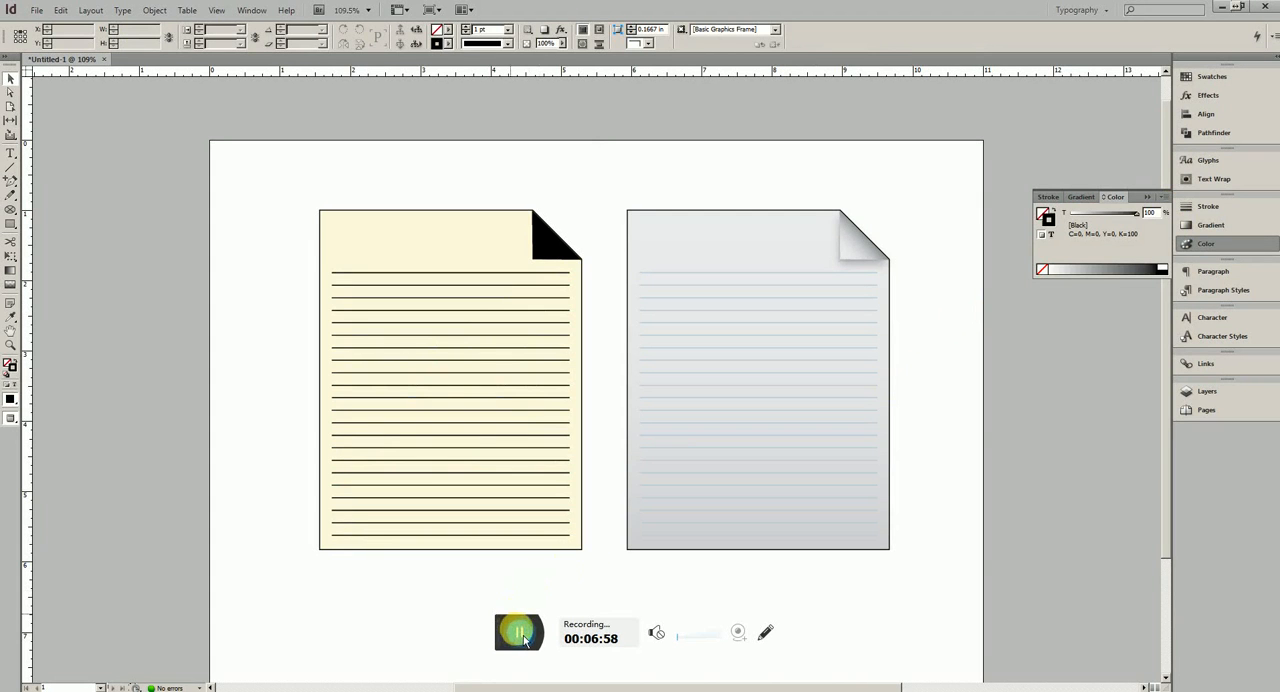
Group each page with its fold and lines, and enable a drop shadow on the grey page's group
left_click_drag(370, 588, 560, 184)
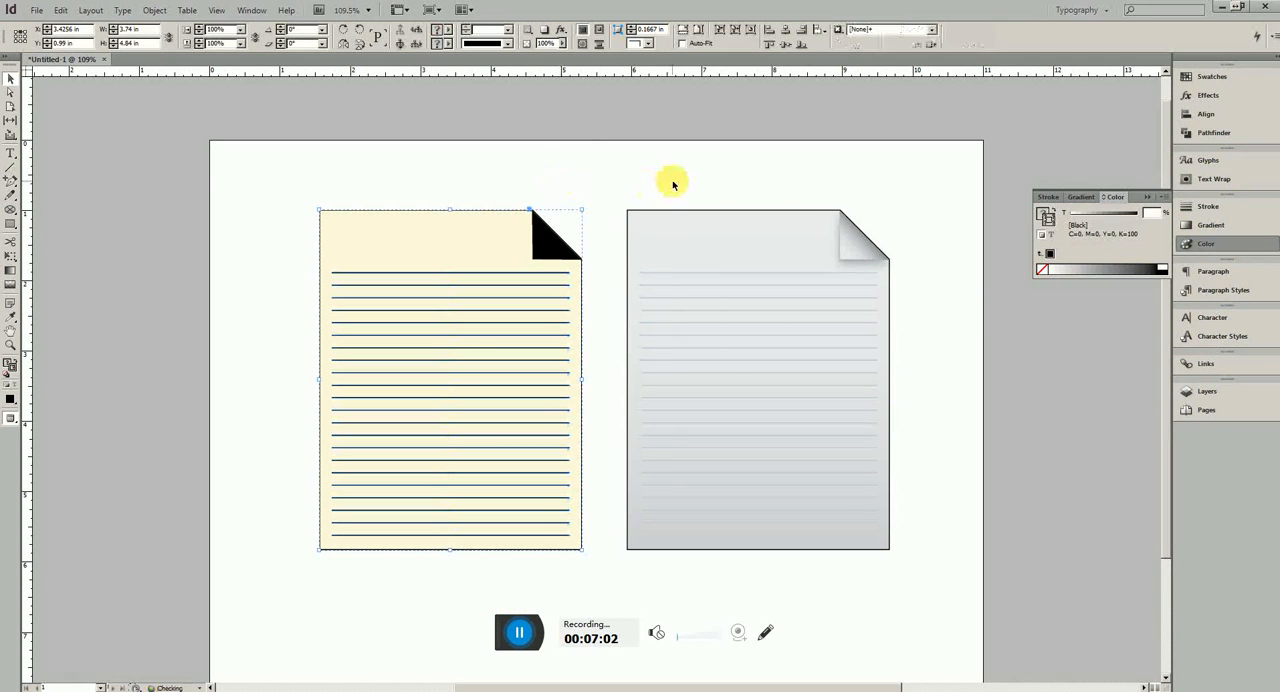
left_click_drag(673, 184, 894, 574)
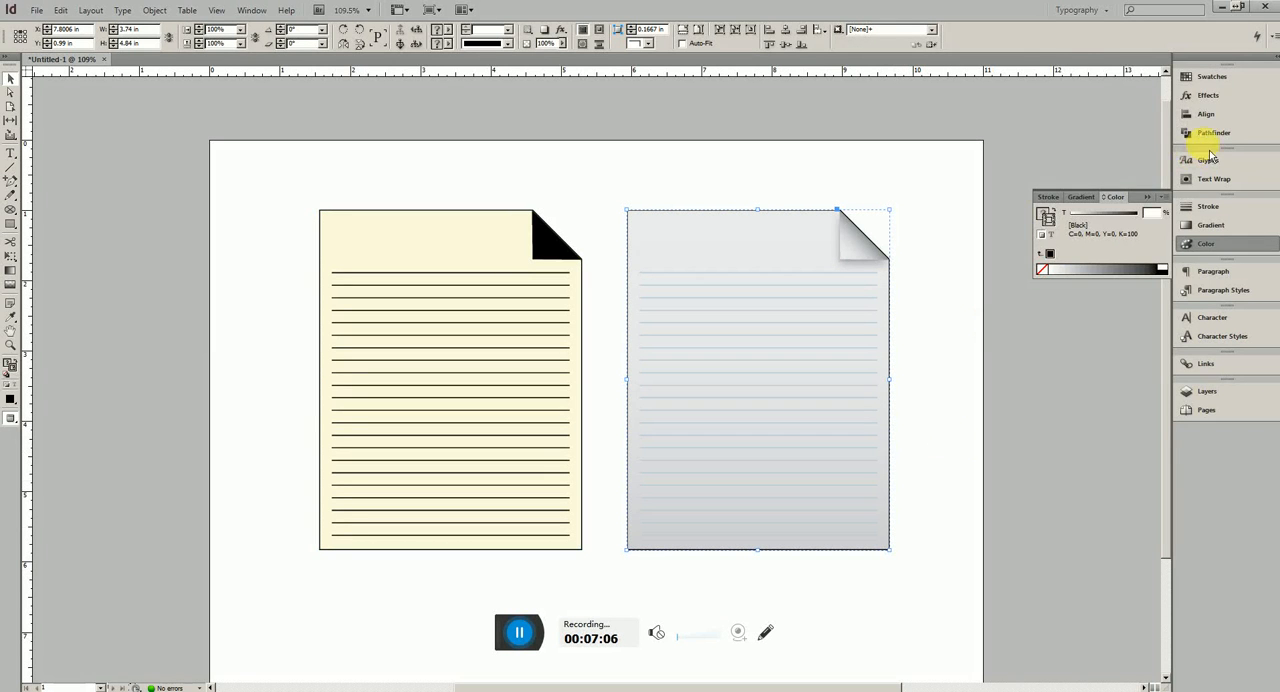
left_click(1207, 96)
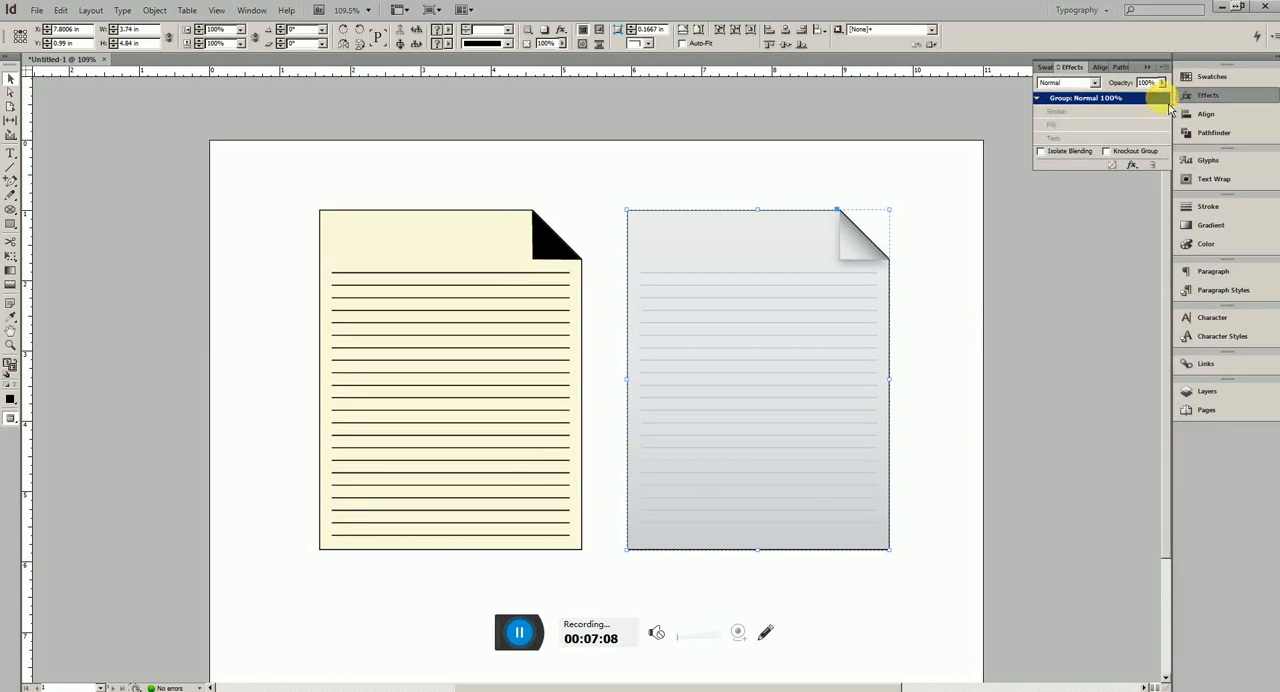
double_click(1165, 100)
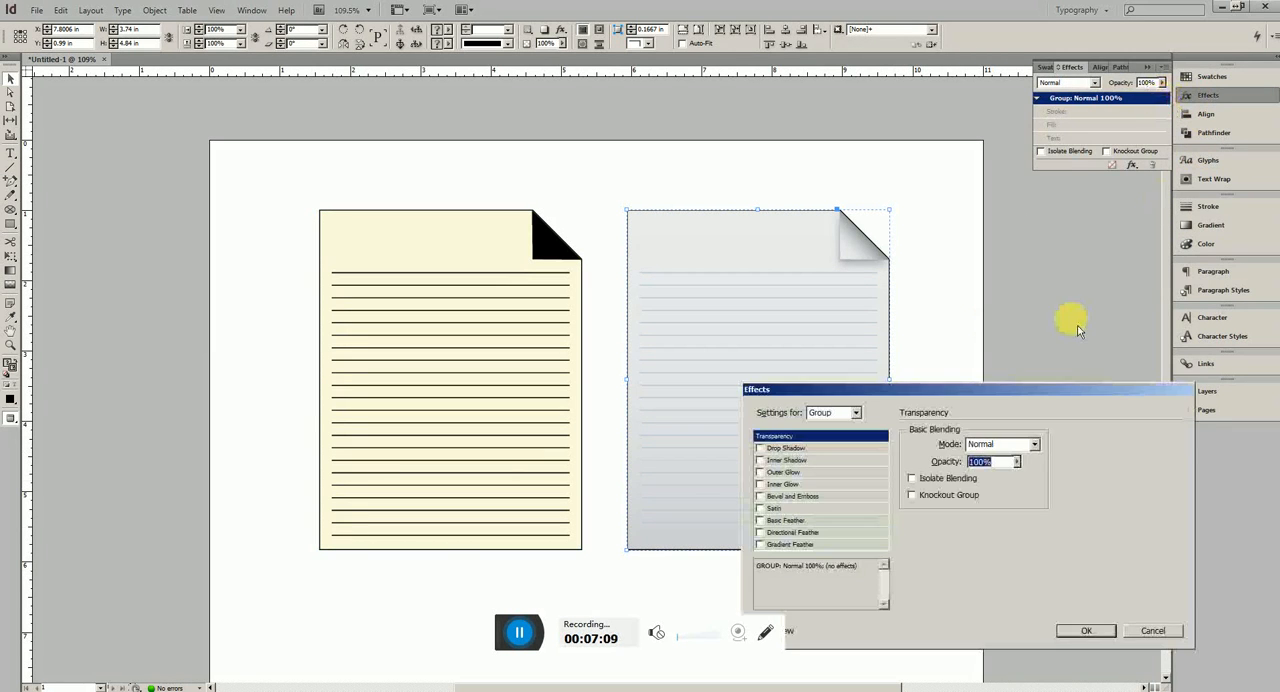
left_click(782, 448)
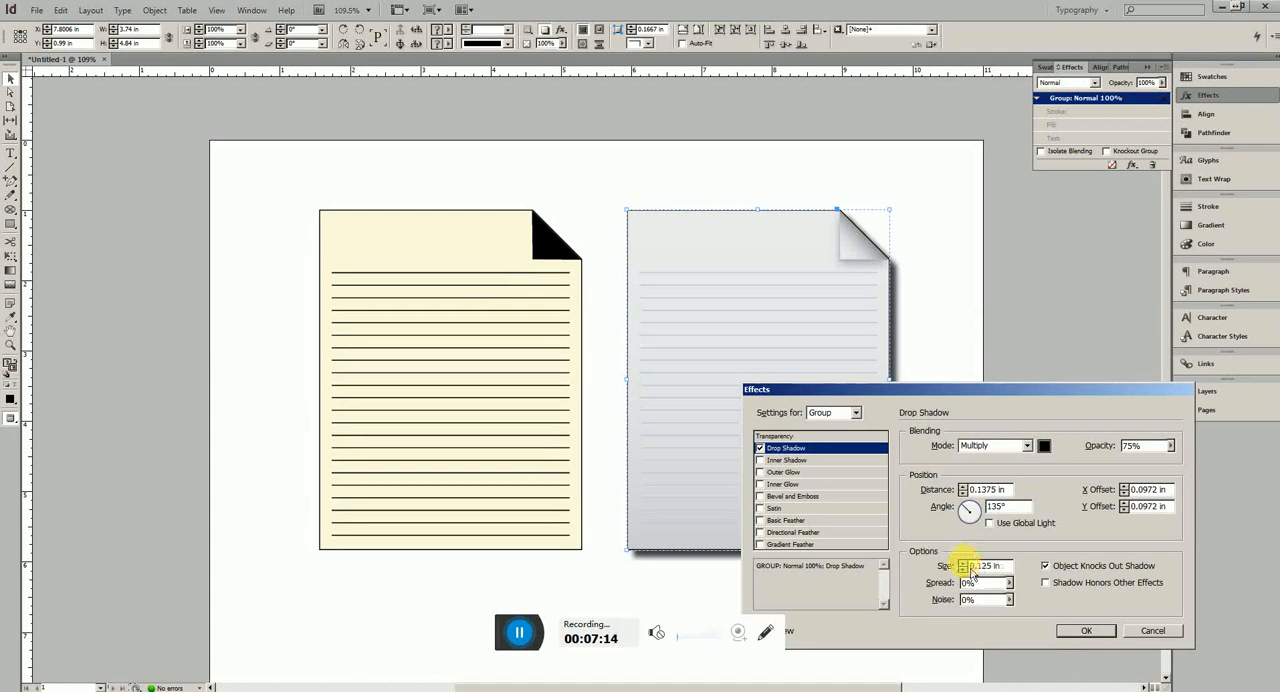
Set the grey group's drop shadow to 44% opacity, 0.0925 in distance, 98° angle and 0.125 in size
left_click(962, 493)
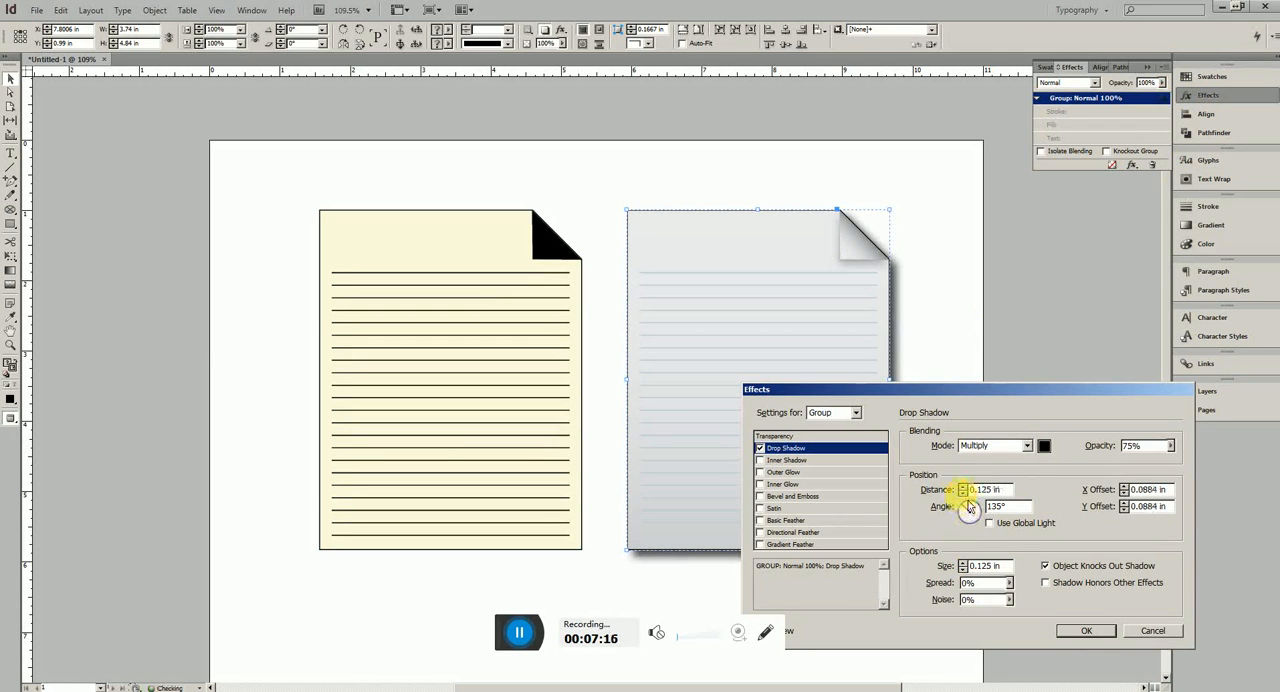
left_click(962, 493)
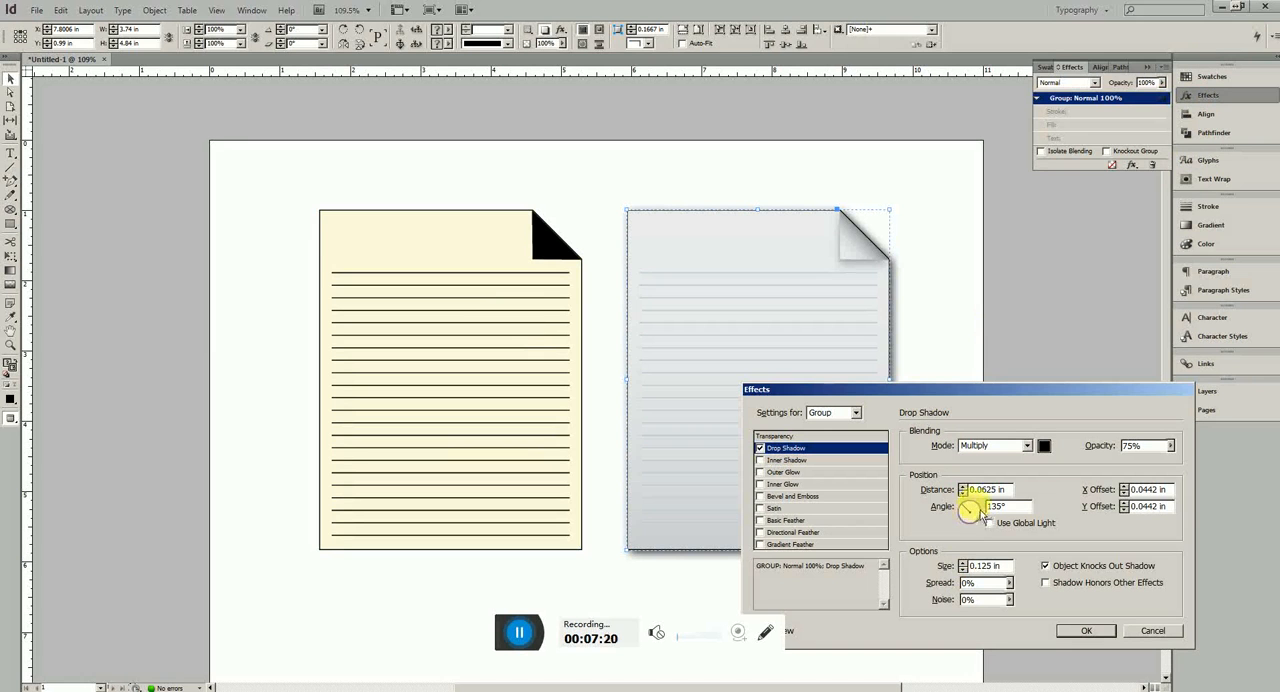
left_click_drag(978, 514, 976, 513)
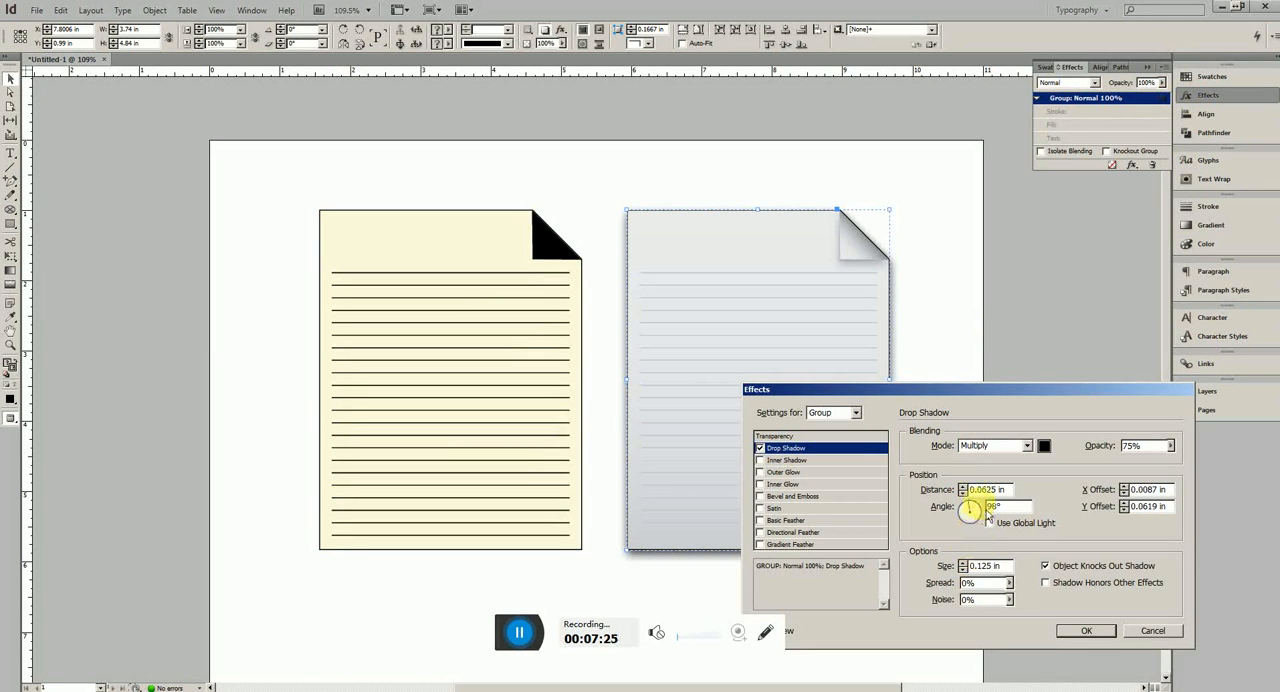
left_click(992, 507)
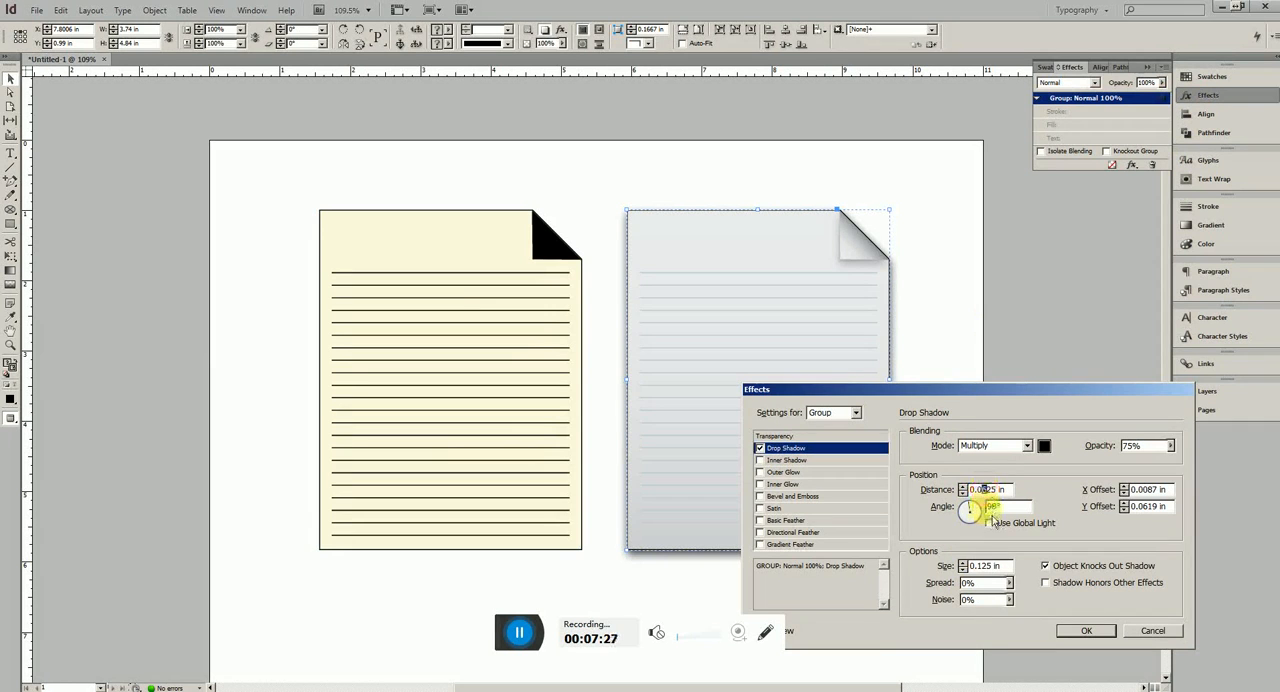
left_click(963, 563)
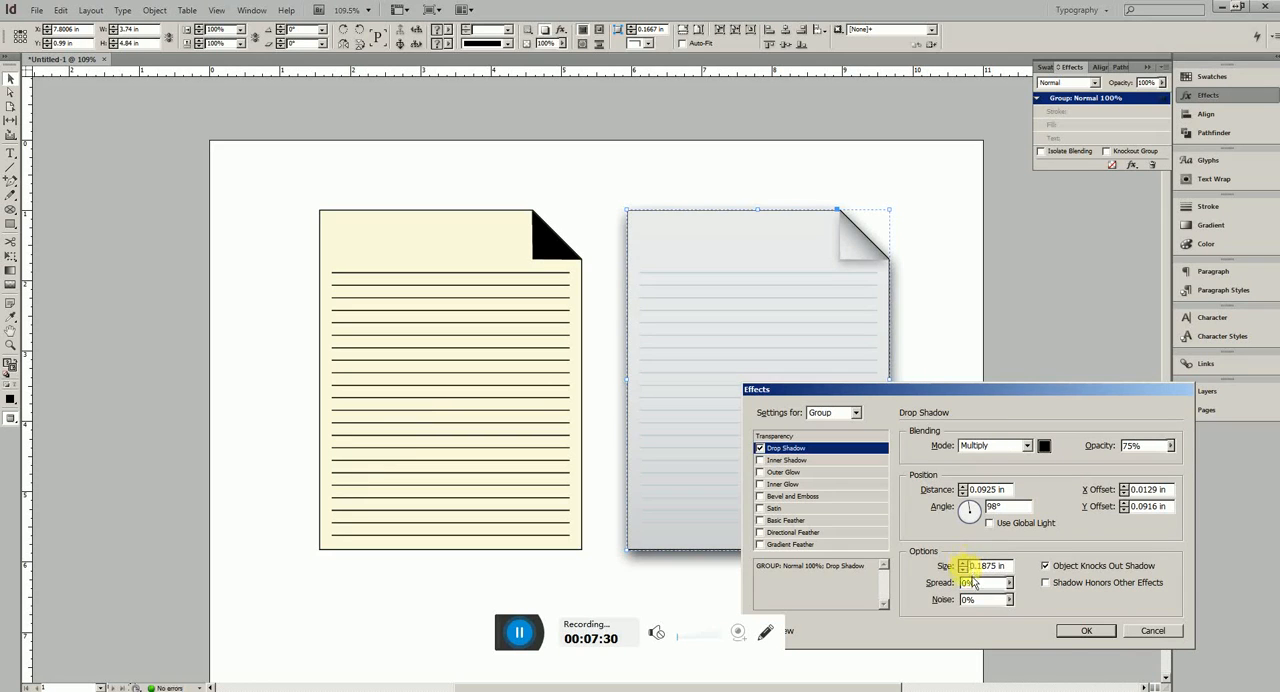
left_click(963, 570)
left_click(1170, 445)
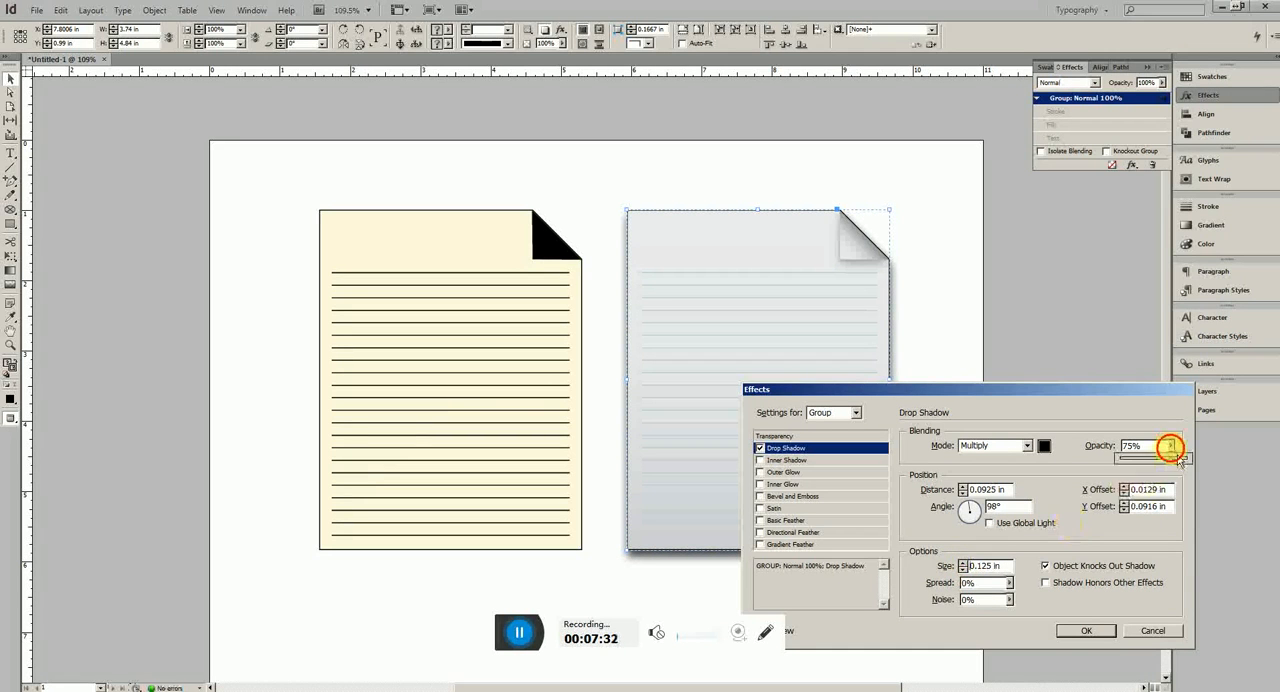
left_click_drag(1179, 458, 1148, 468)
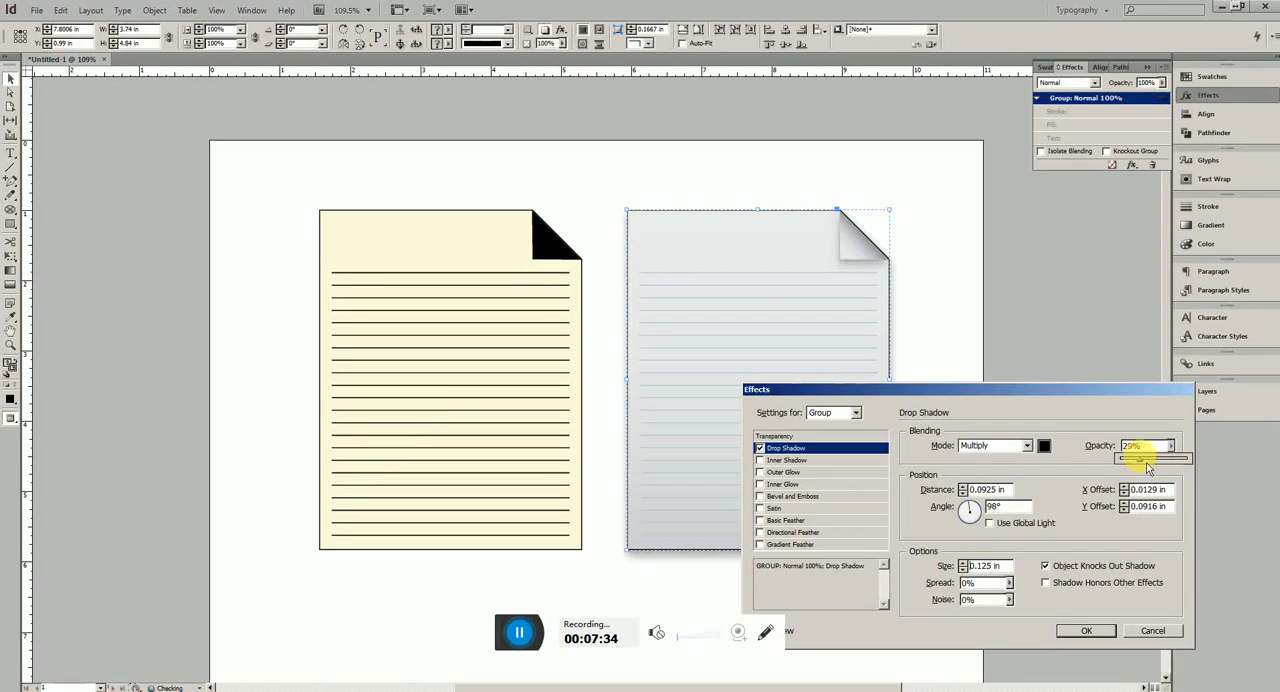
left_click(1092, 630)
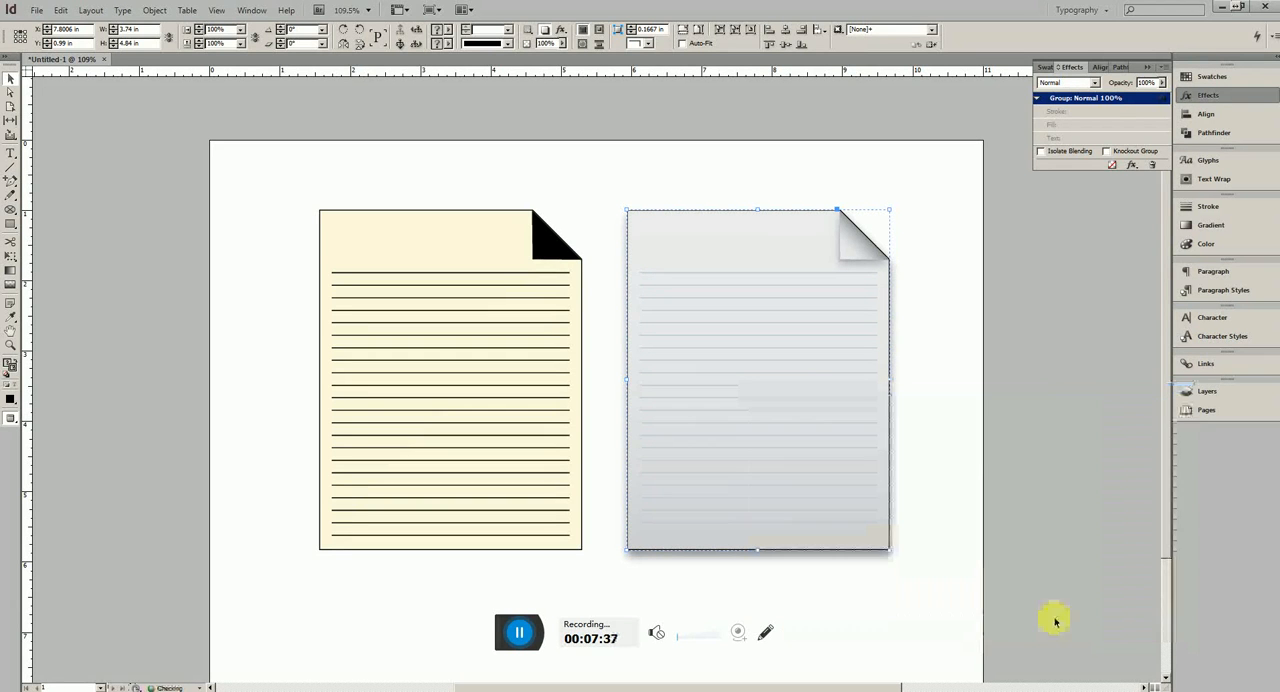
left_click(962, 524)
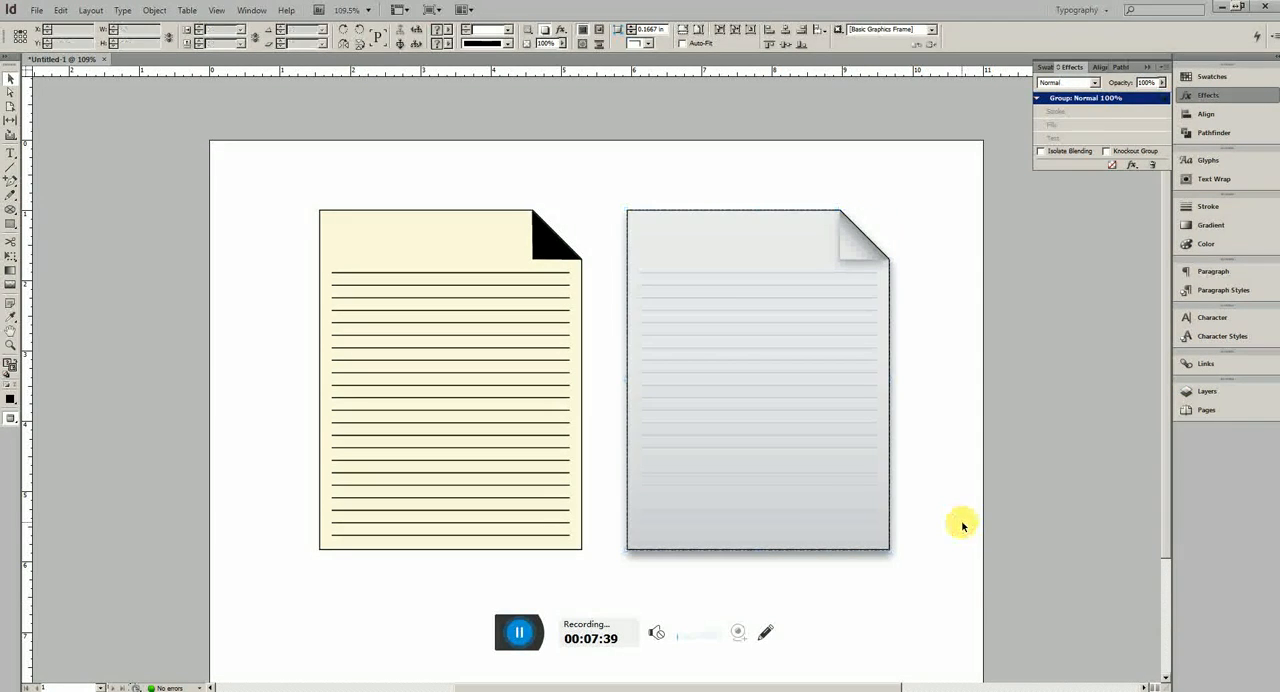
Change the angle of the grey page group's drop shadow to 70°
left_click(887, 488)
double_click(1166, 99)
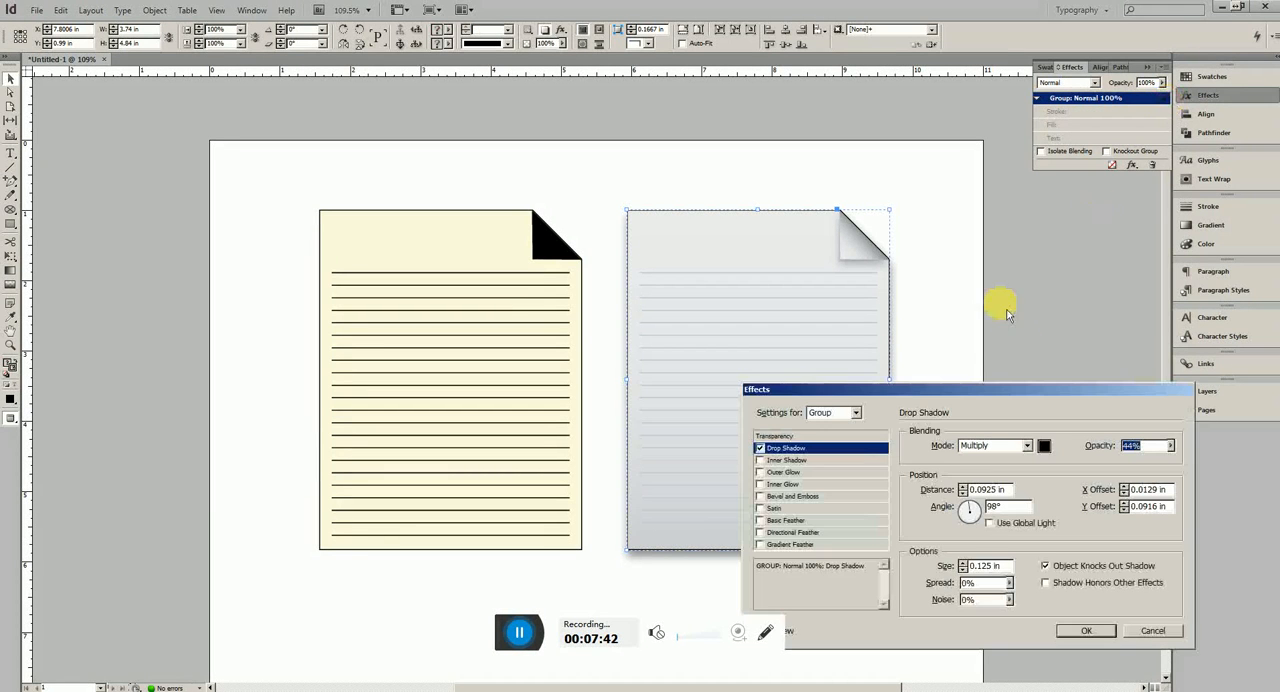
left_click_drag(985, 513, 985, 513)
left_click(981, 507)
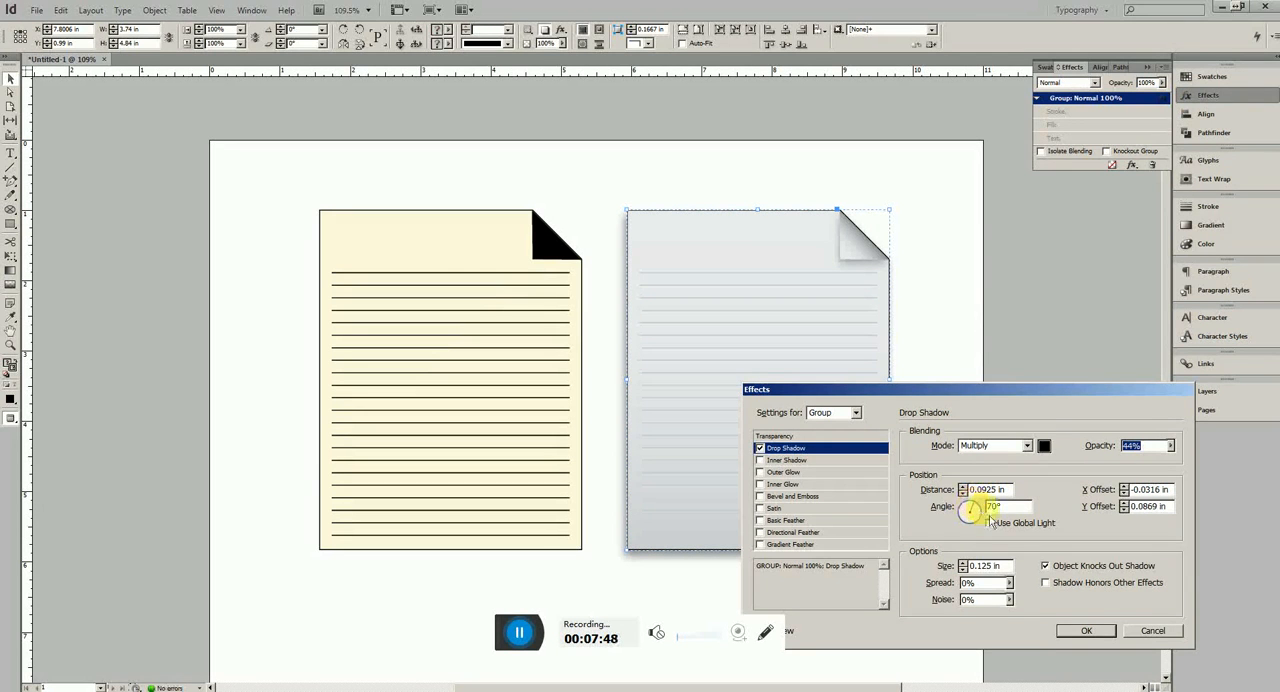
left_click(1086, 630)
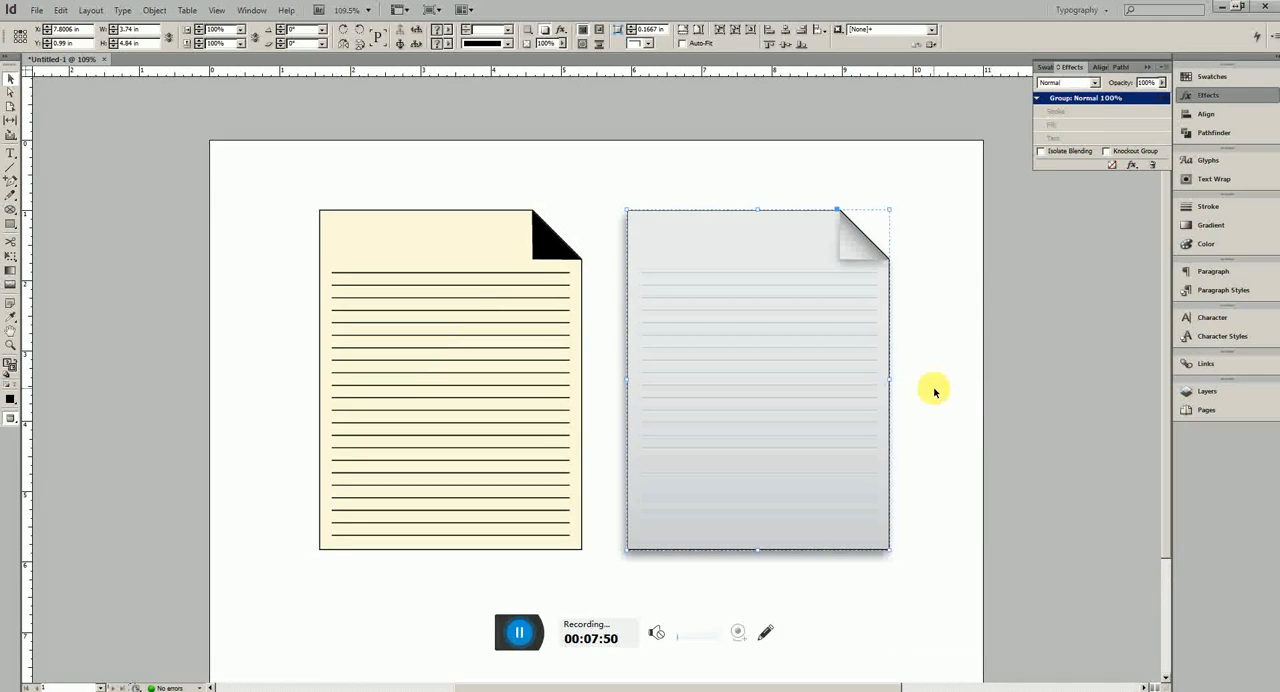
left_click(940, 394)
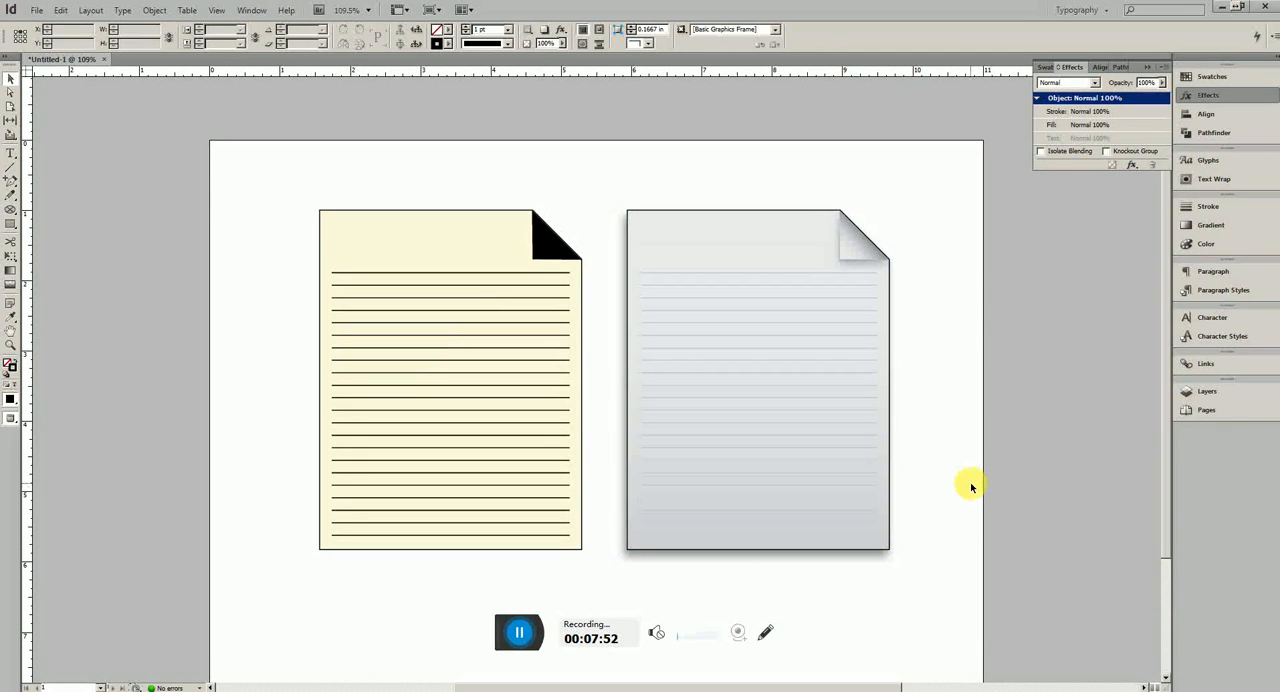
Set the grey group's drop shadow size to 0.1875 in and copy the shadow effect to the cream page's group
left_click(858, 423)
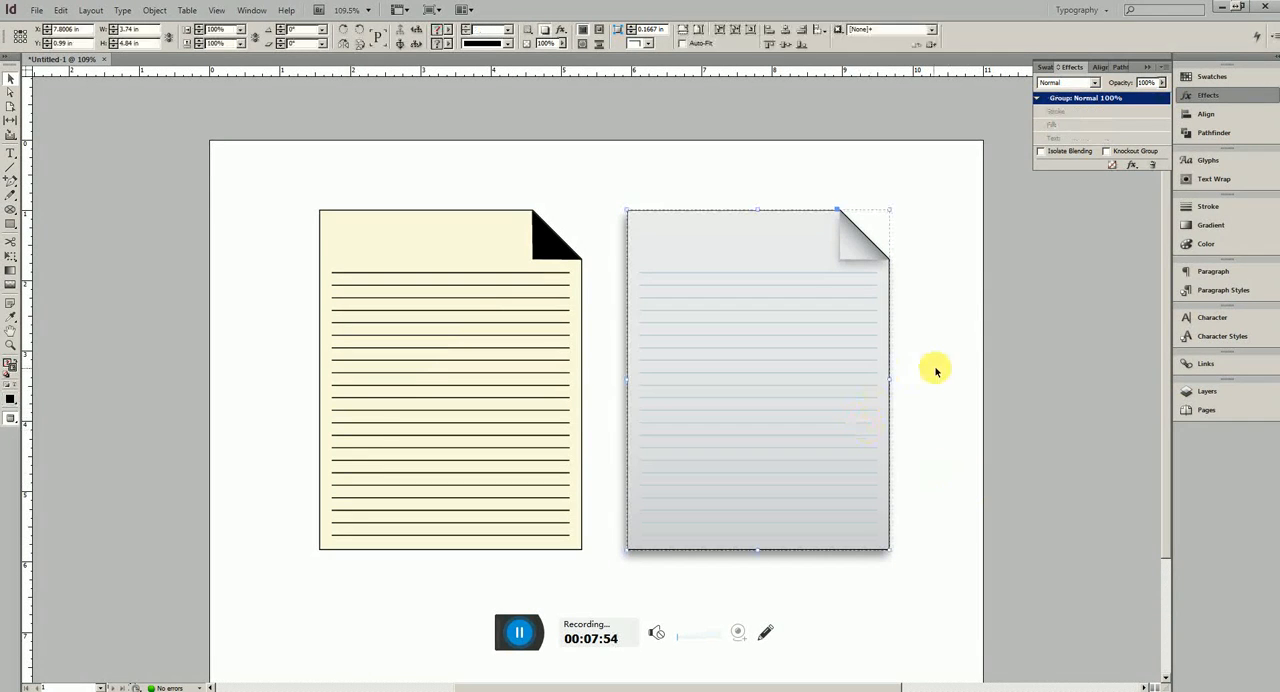
double_click(1168, 98)
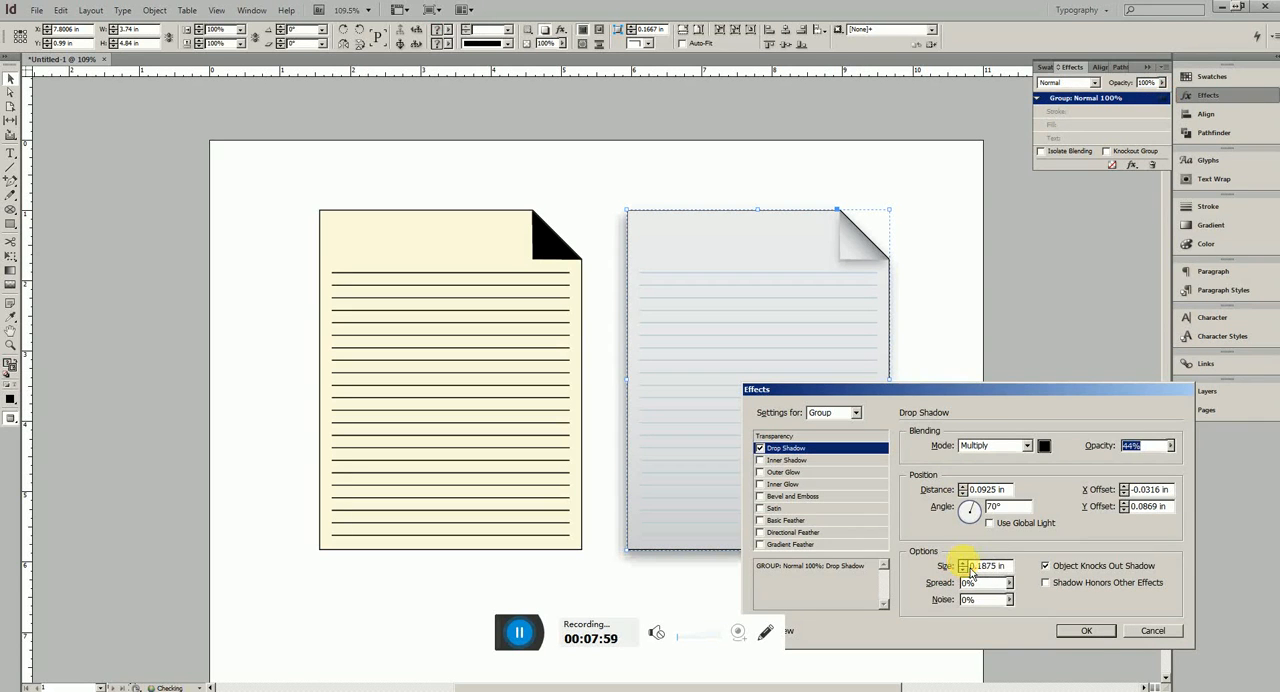
left_click(1088, 631)
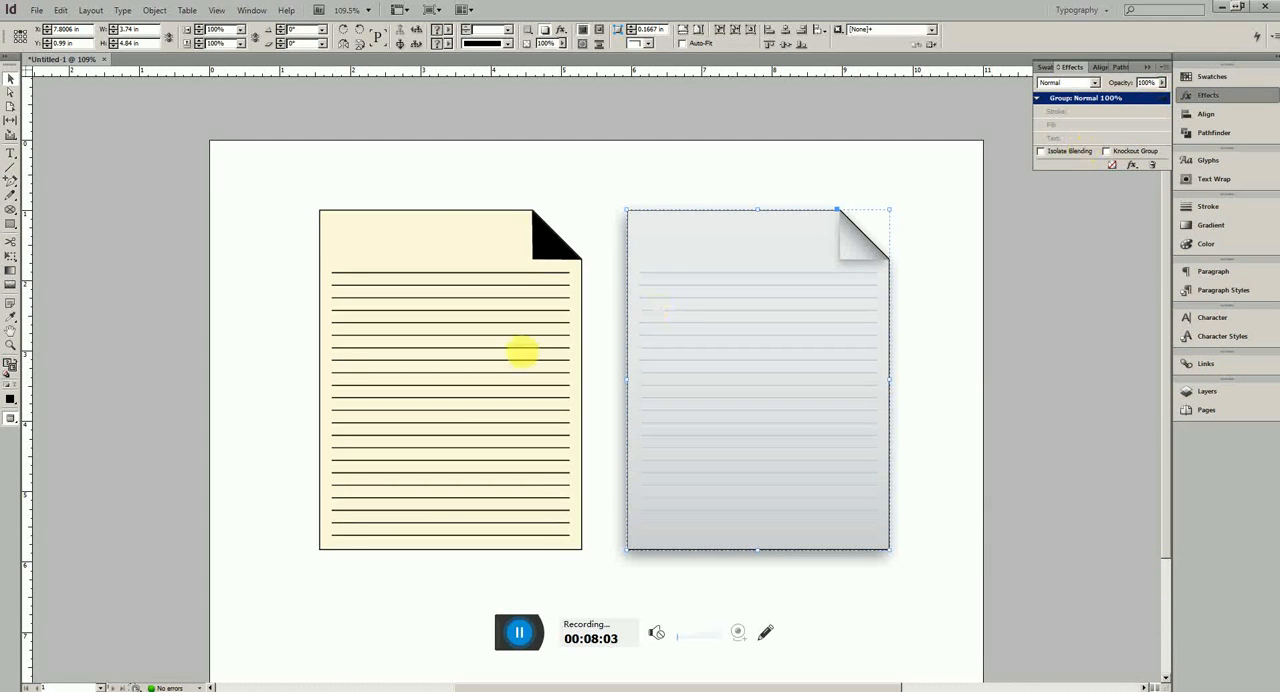
left_click_drag(390, 248, 372, 244)
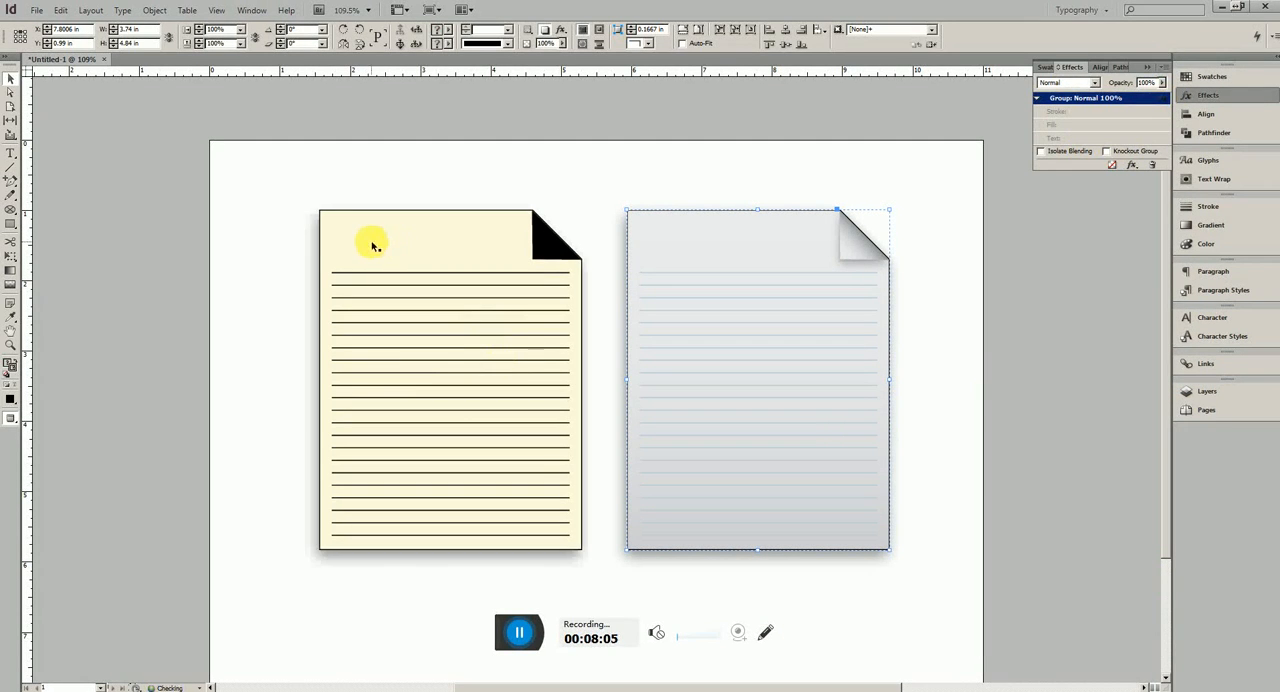